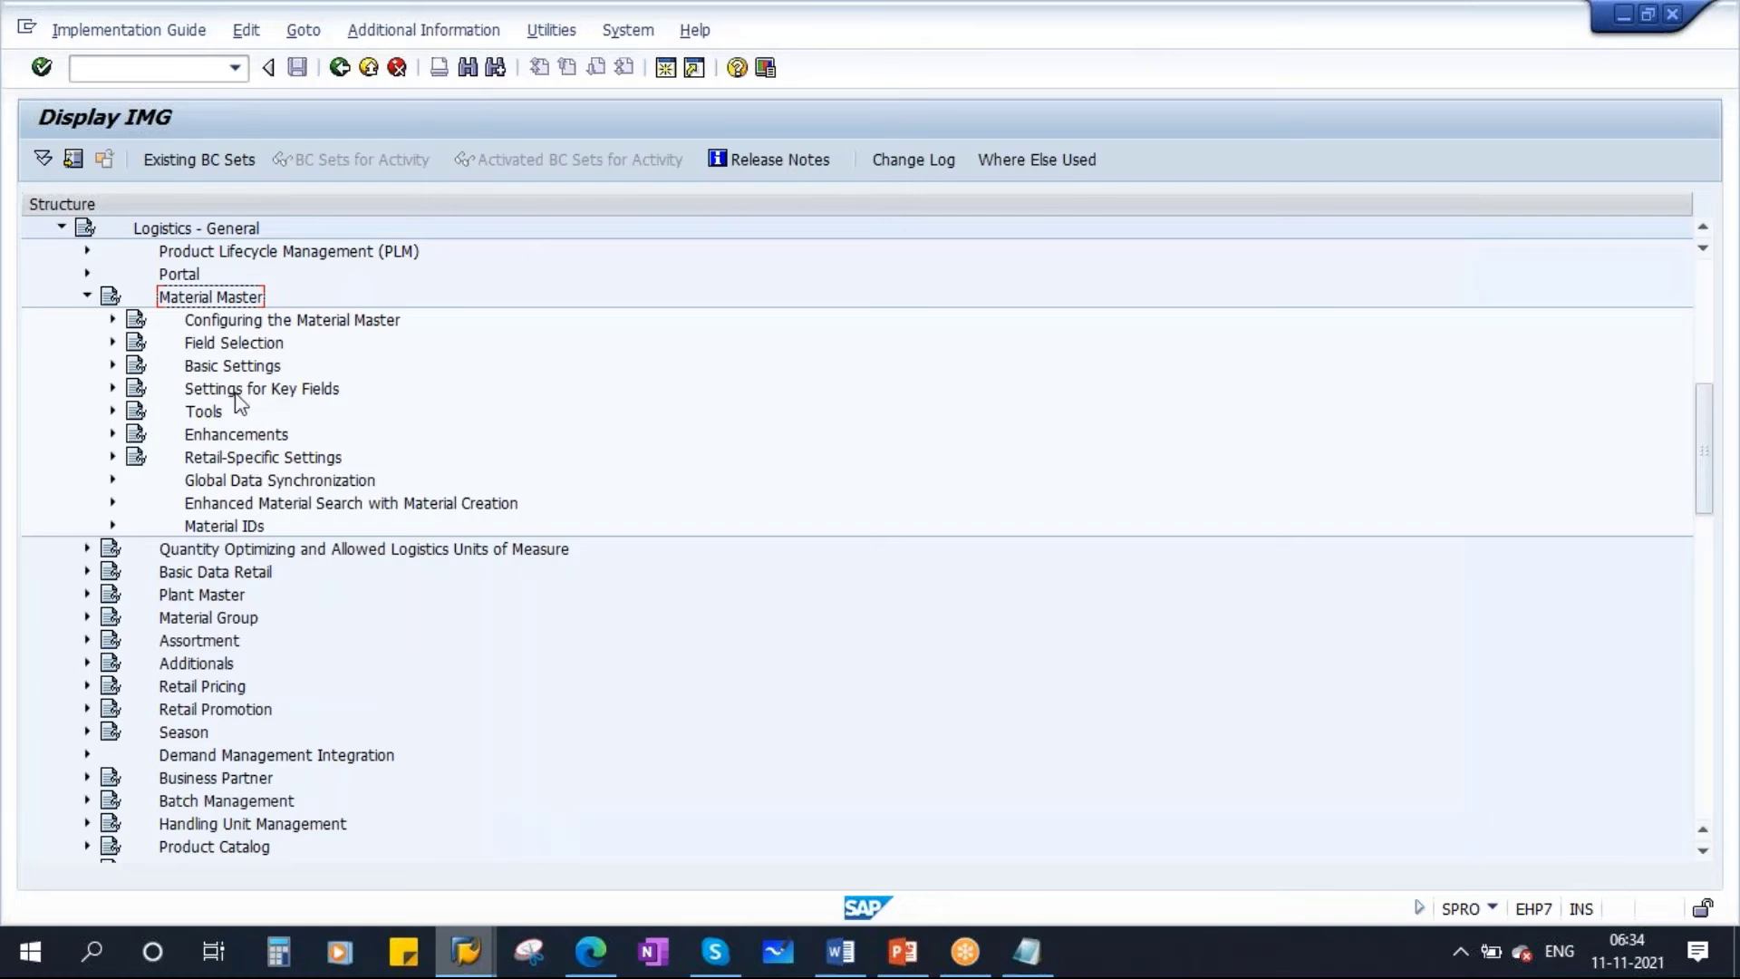
Open Define Attributes of Material Types under the Material Master's Basic Settings in the implementation guide
click(234, 367)
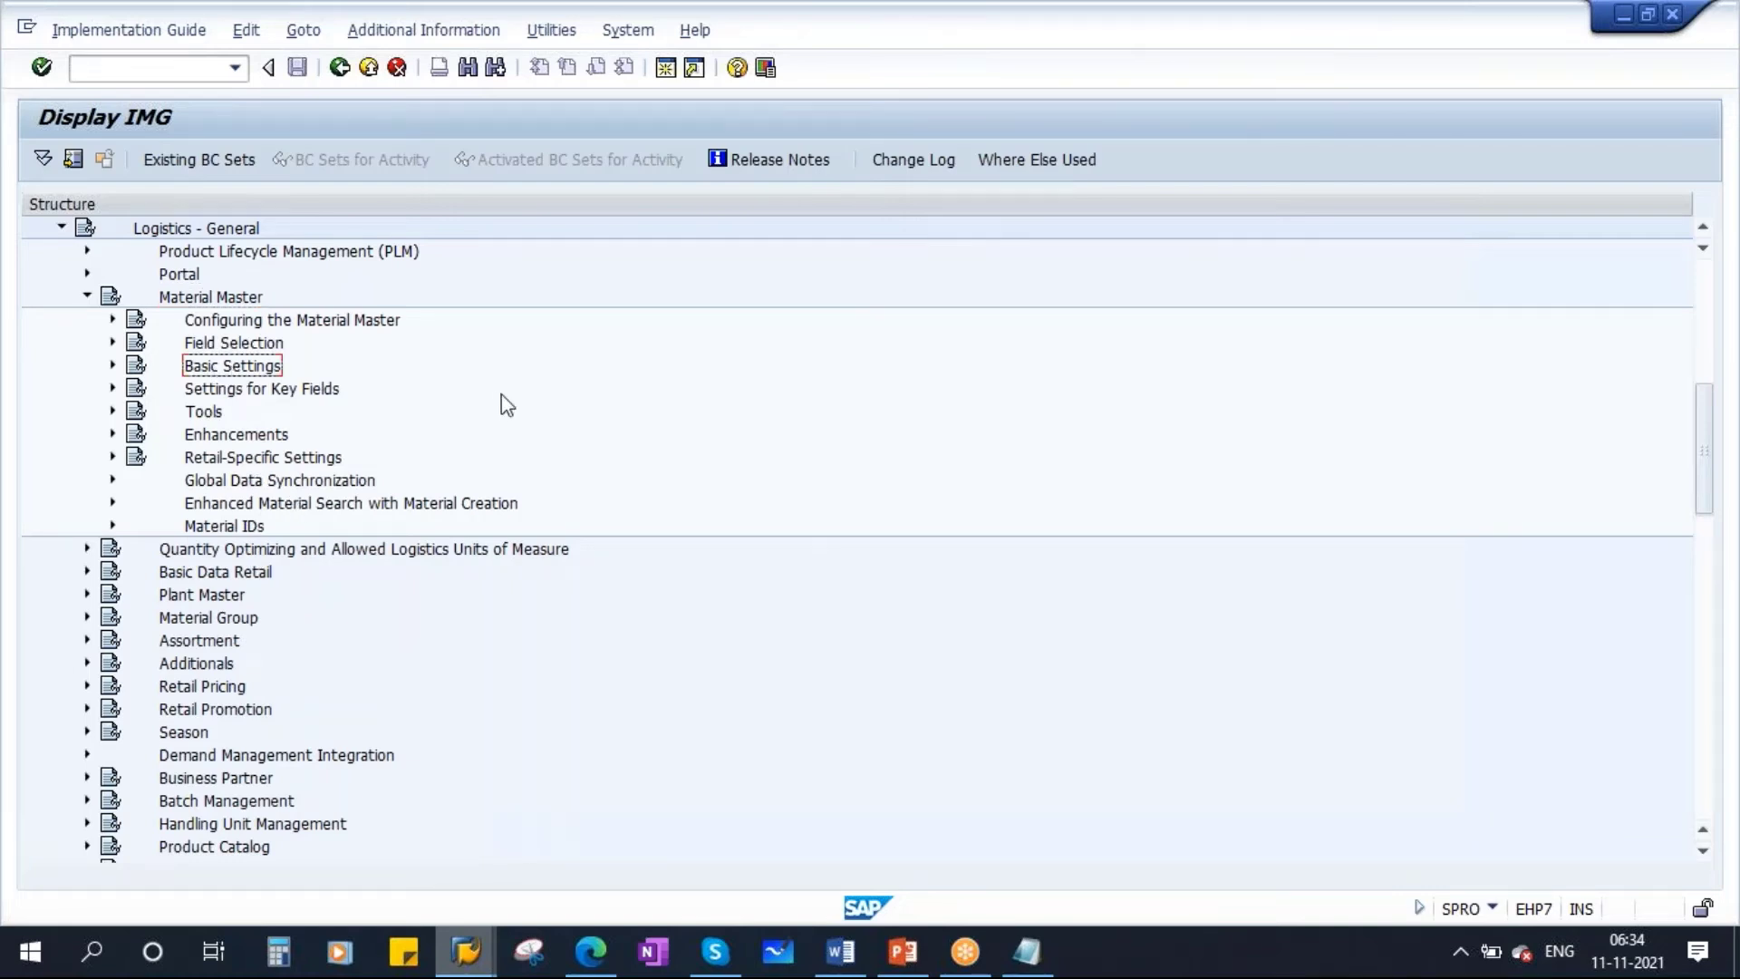
click(112, 364)
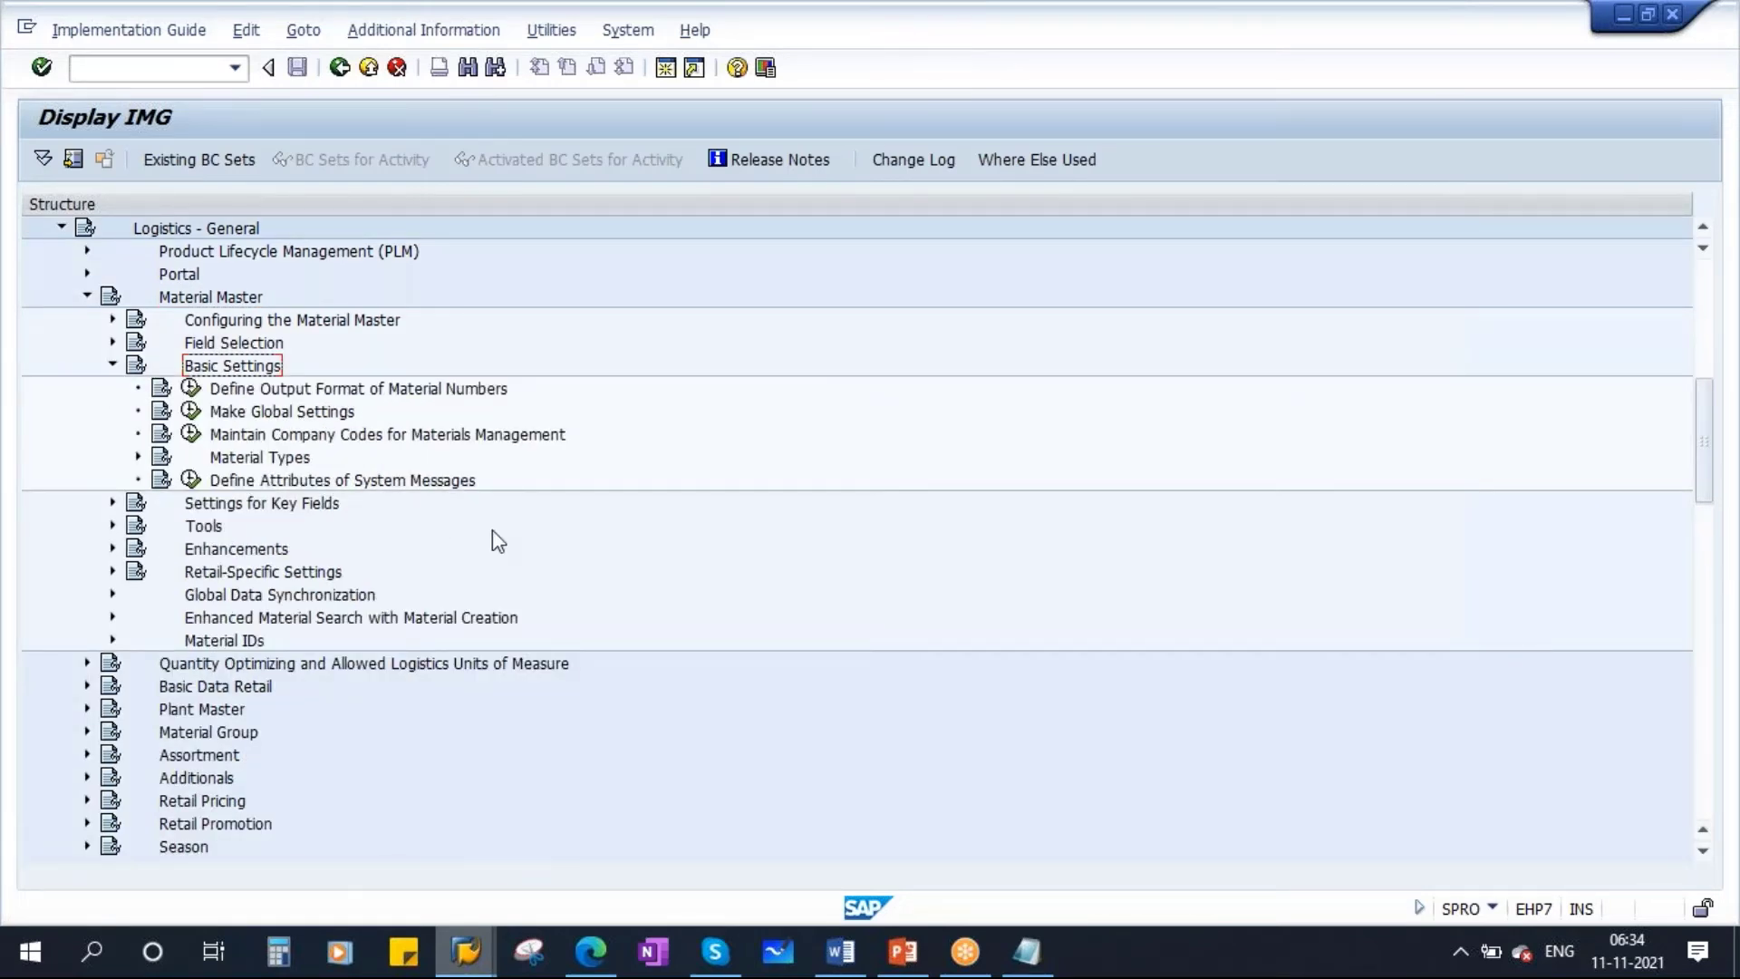
click(276, 460)
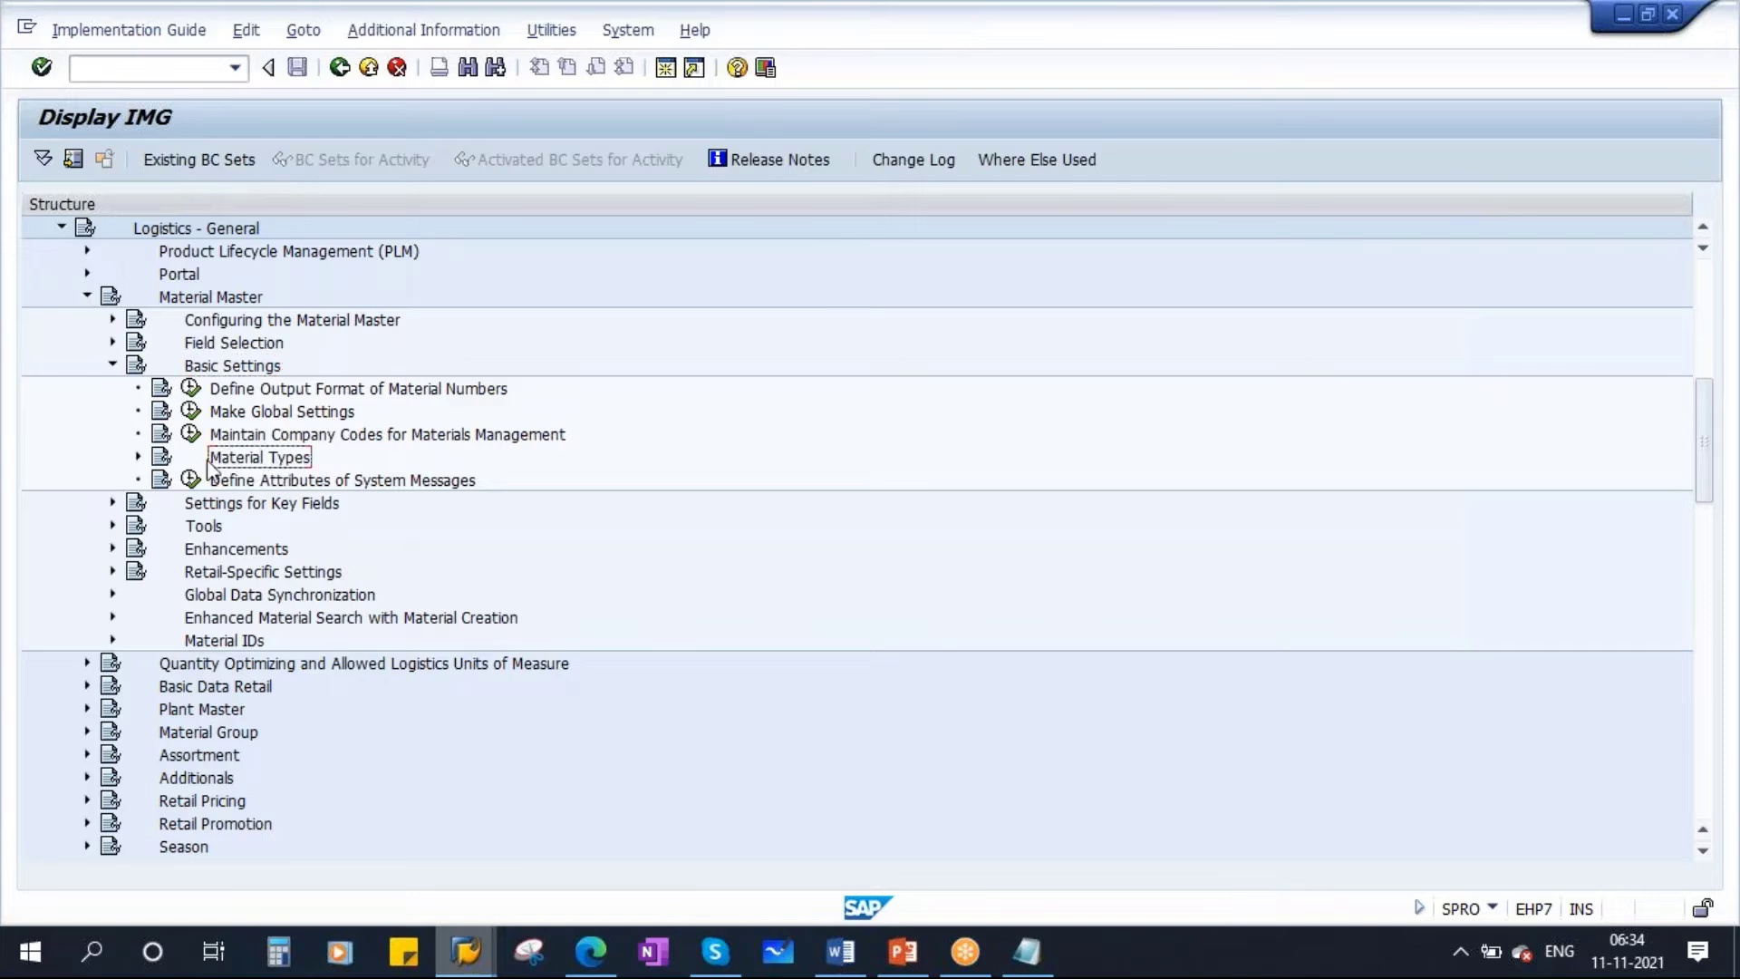
double_click(210, 463)
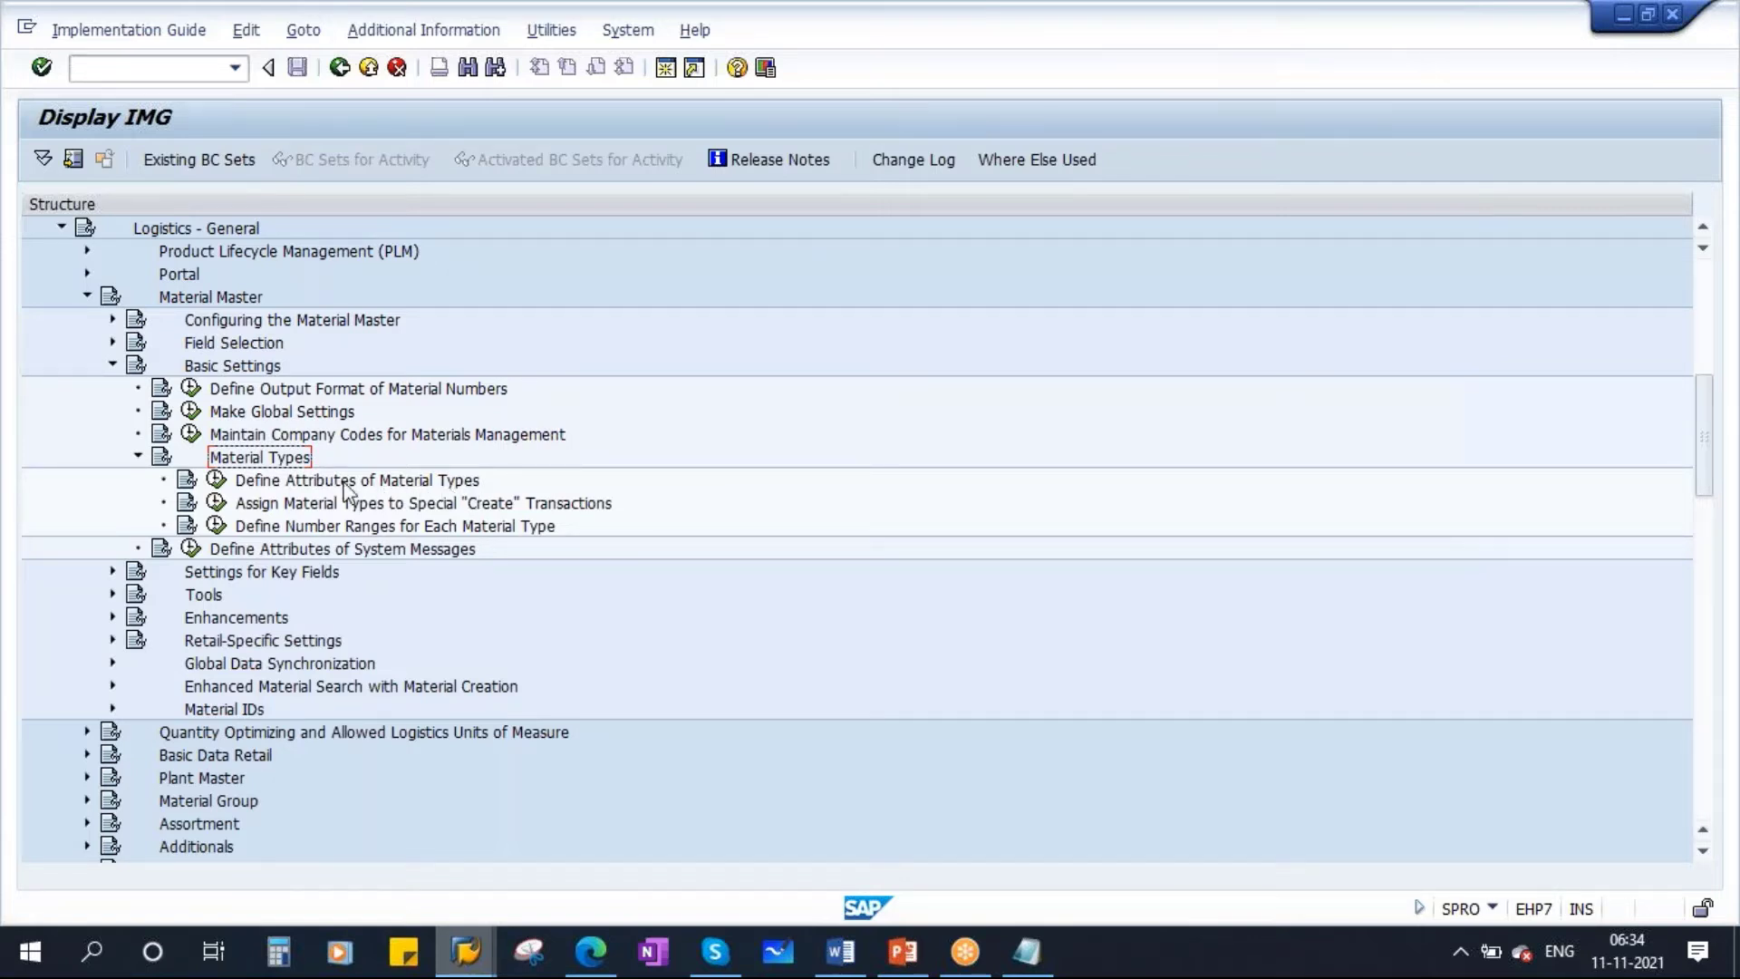
click(216, 480)
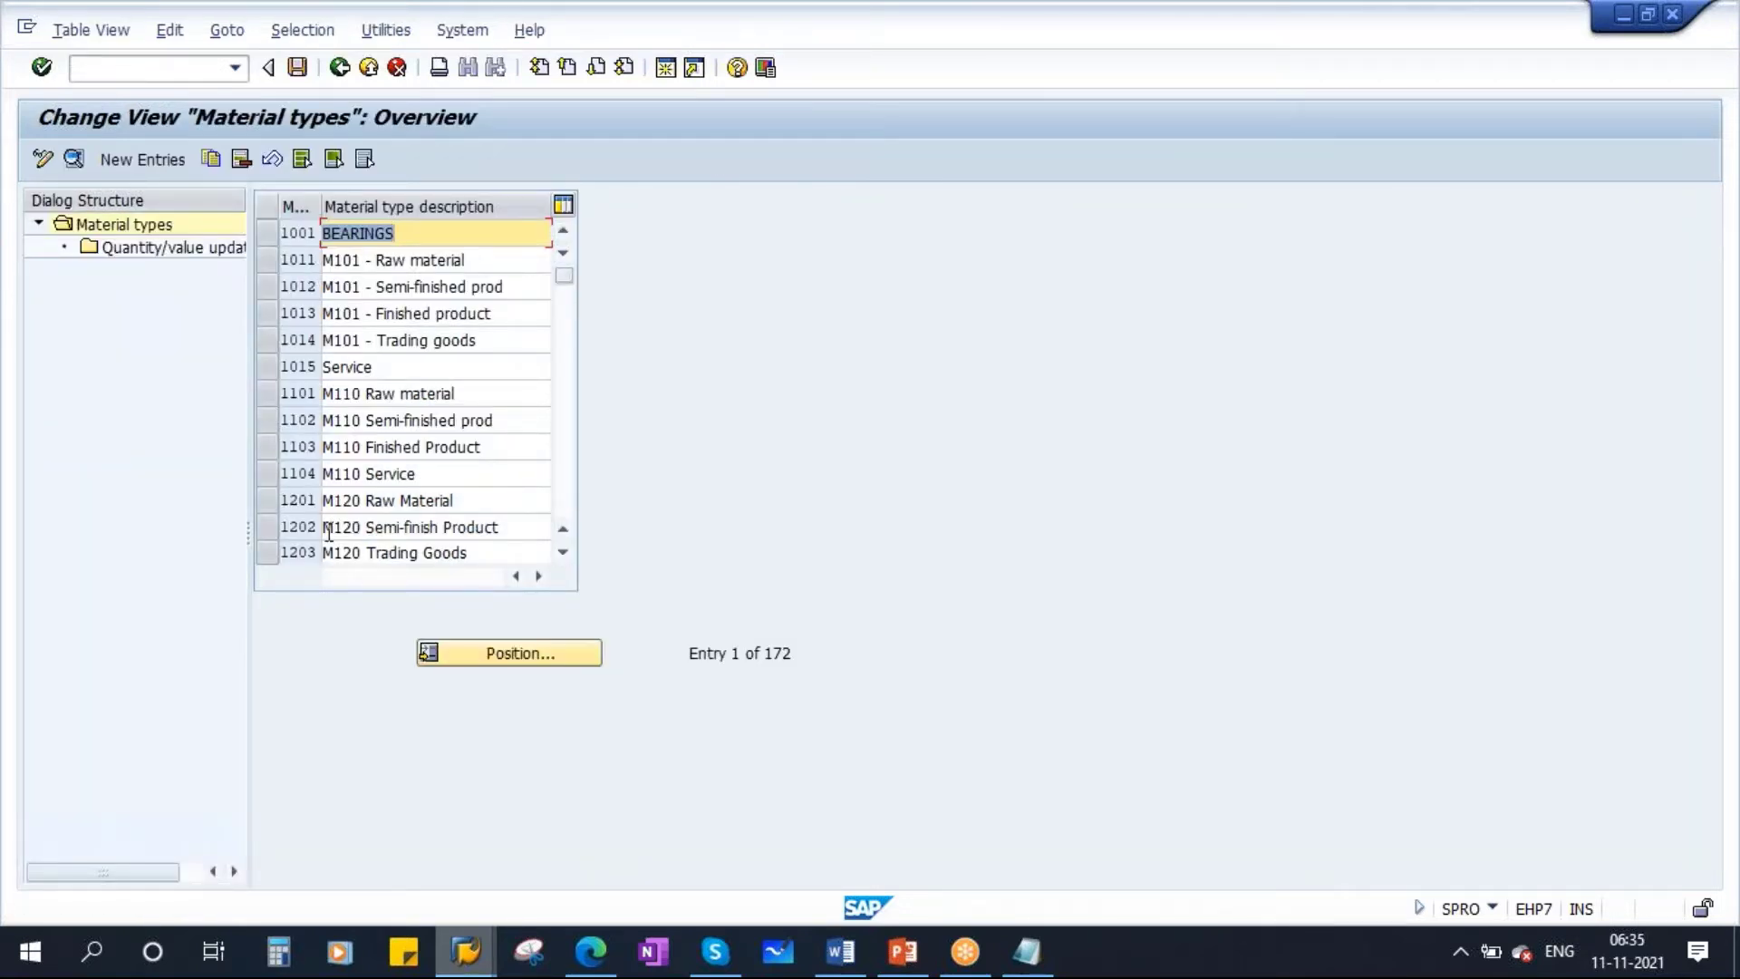
Position the material types list at ROH and open the details of the ROH Raw Material entry
double_click(350, 396)
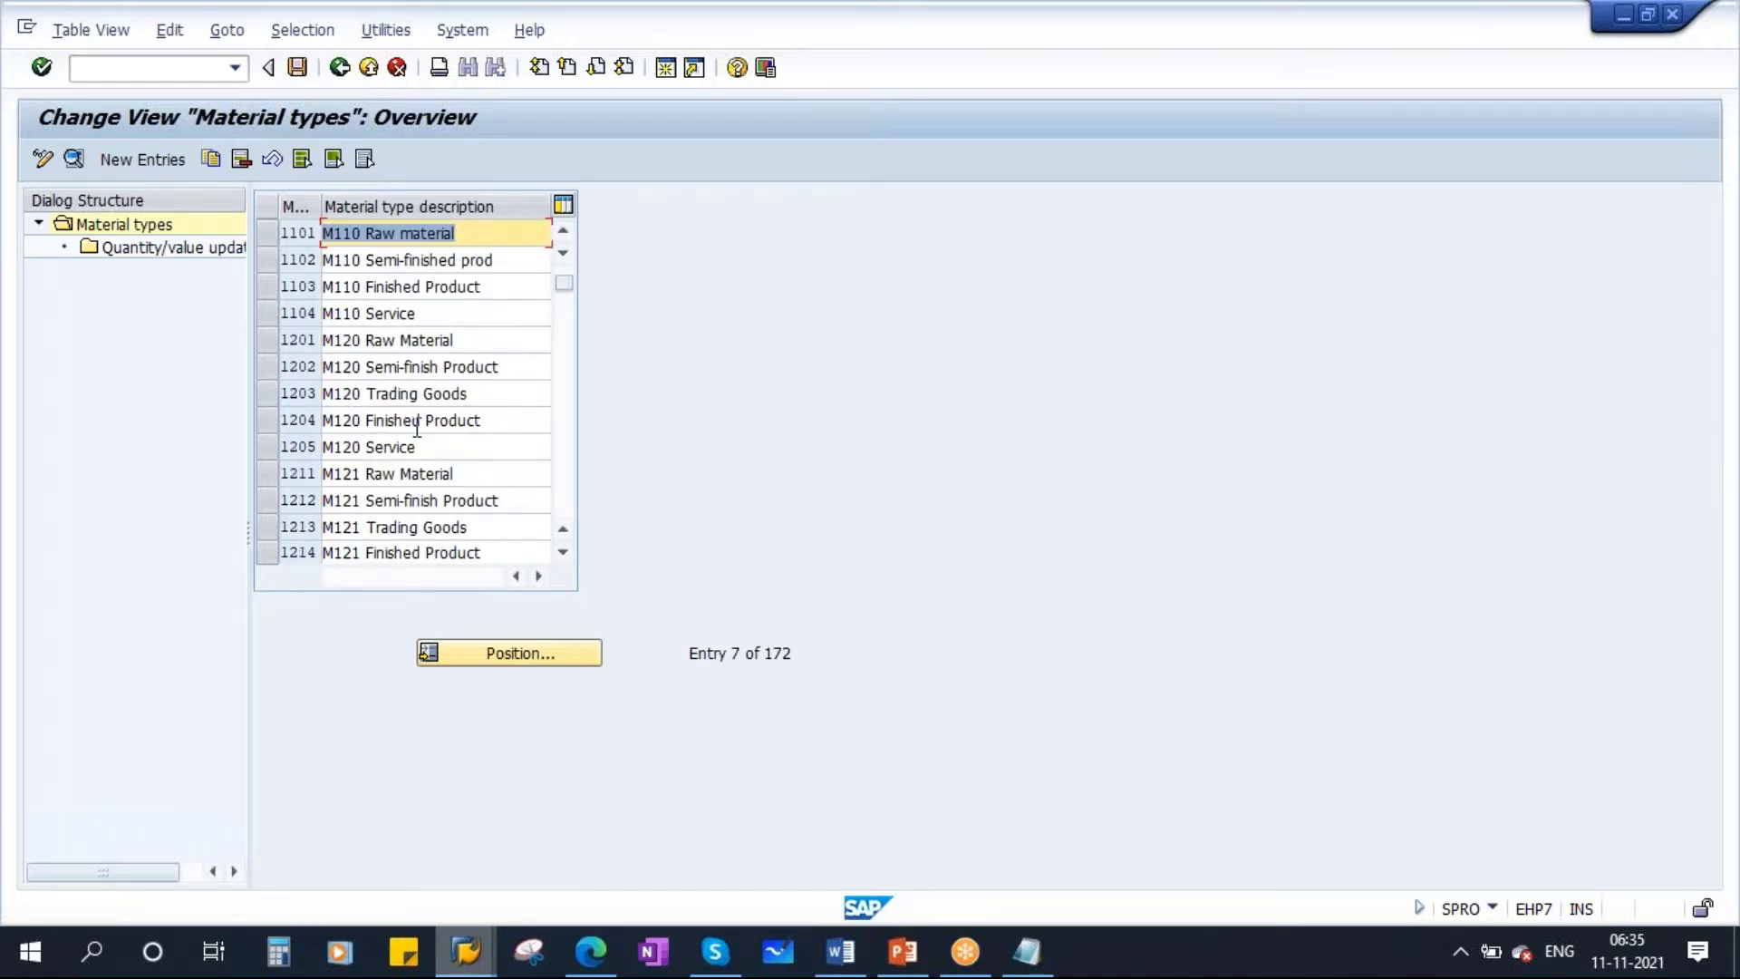
click(509, 652)
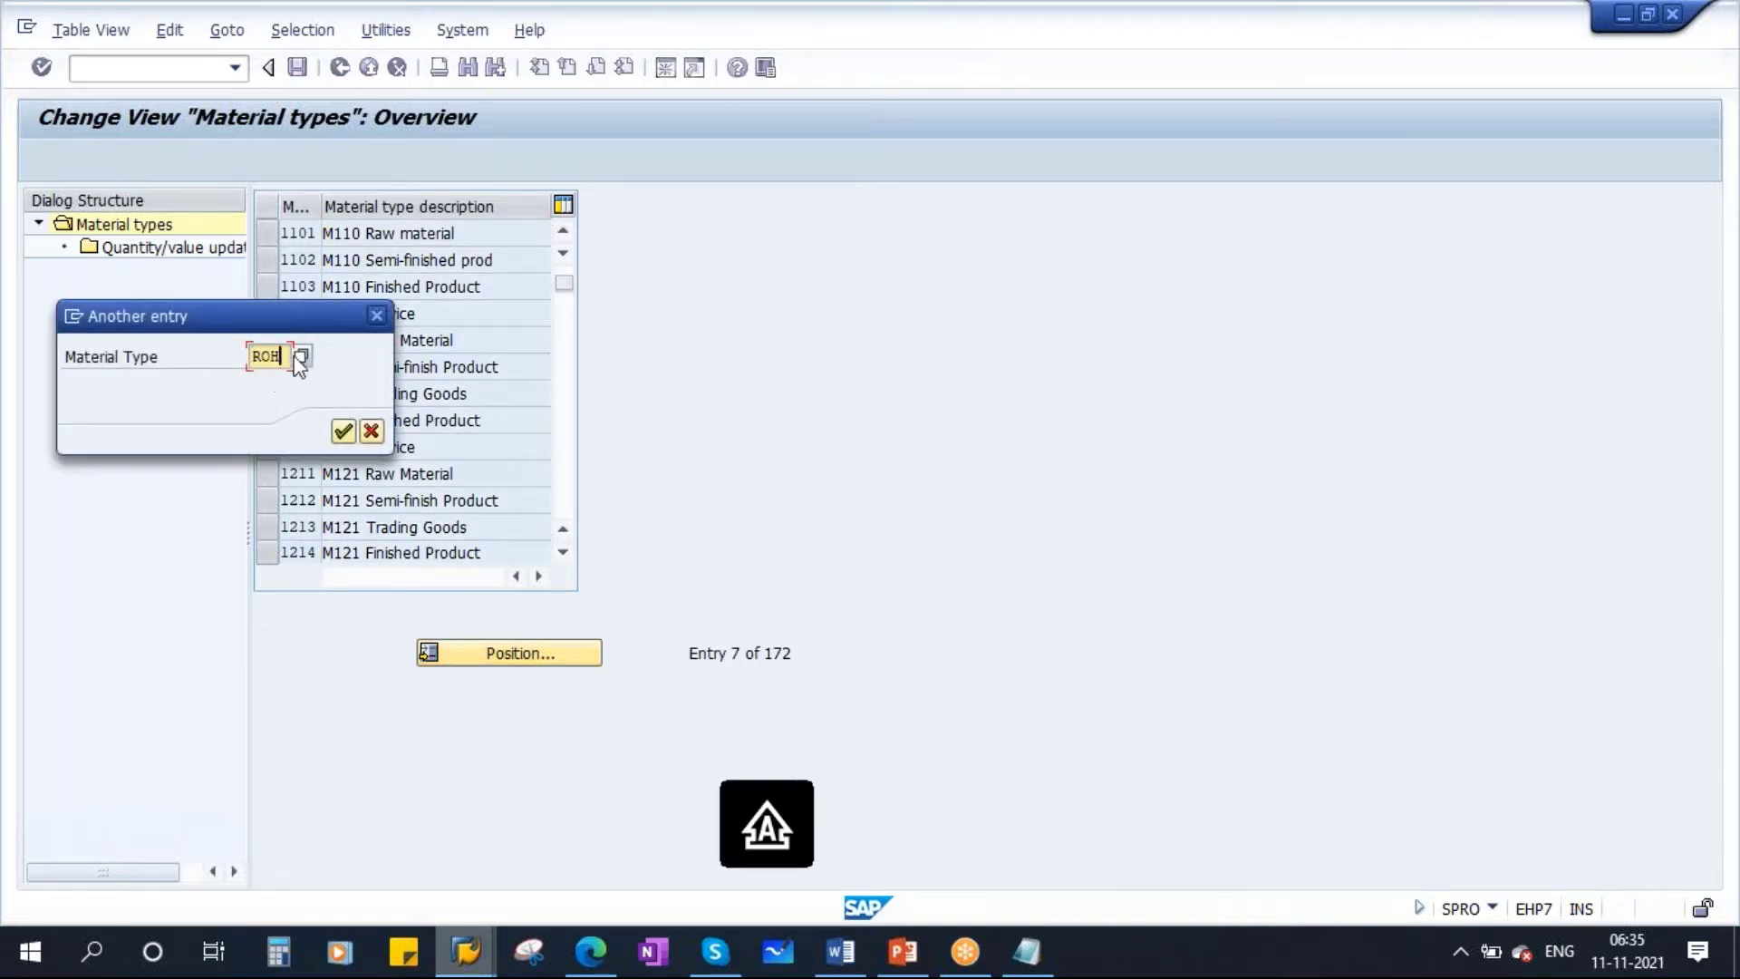
click(342, 432)
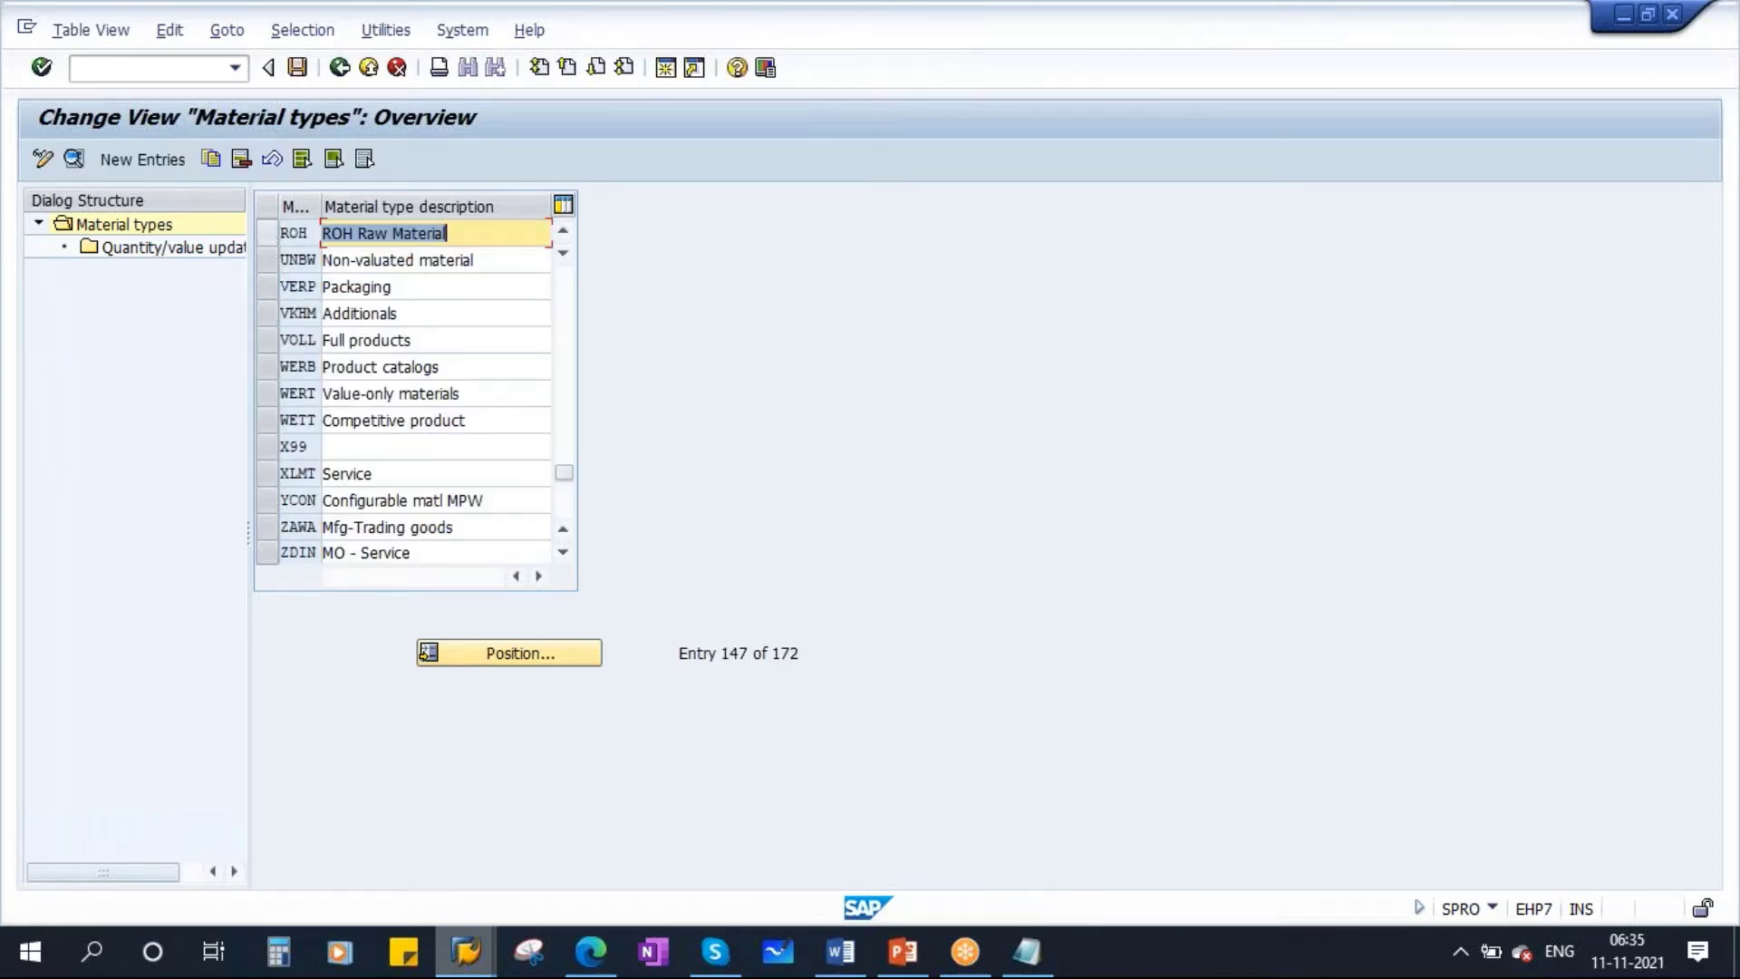
click(267, 233)
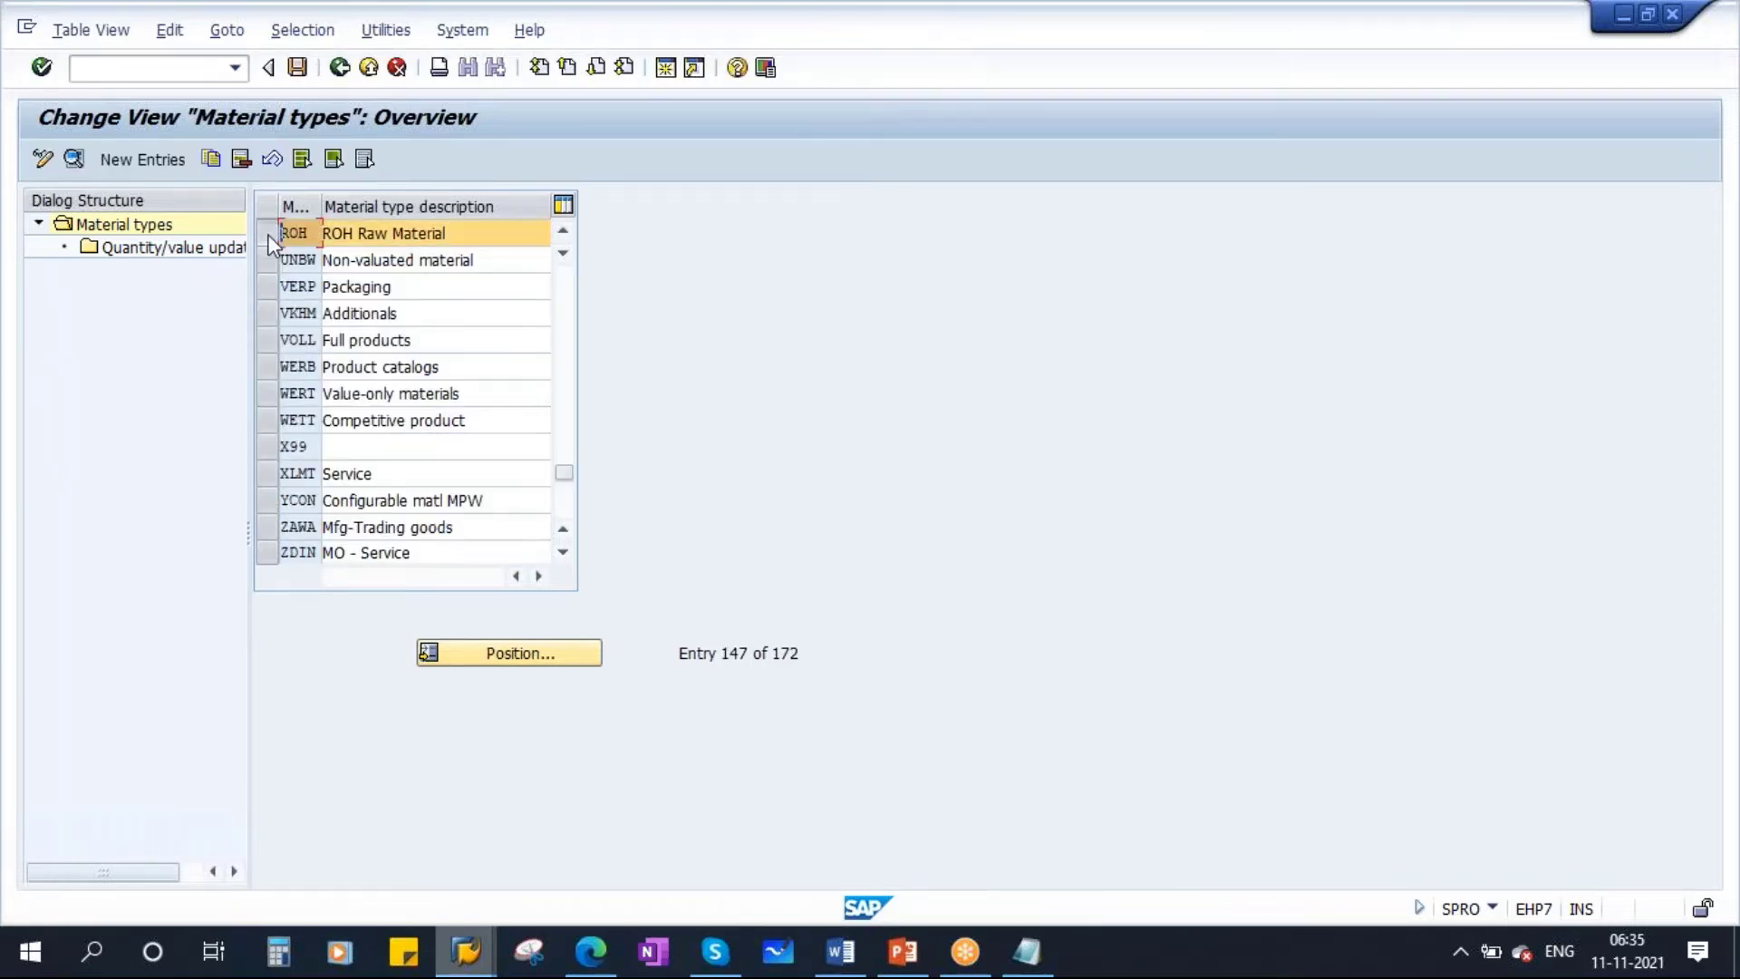
click(74, 158)
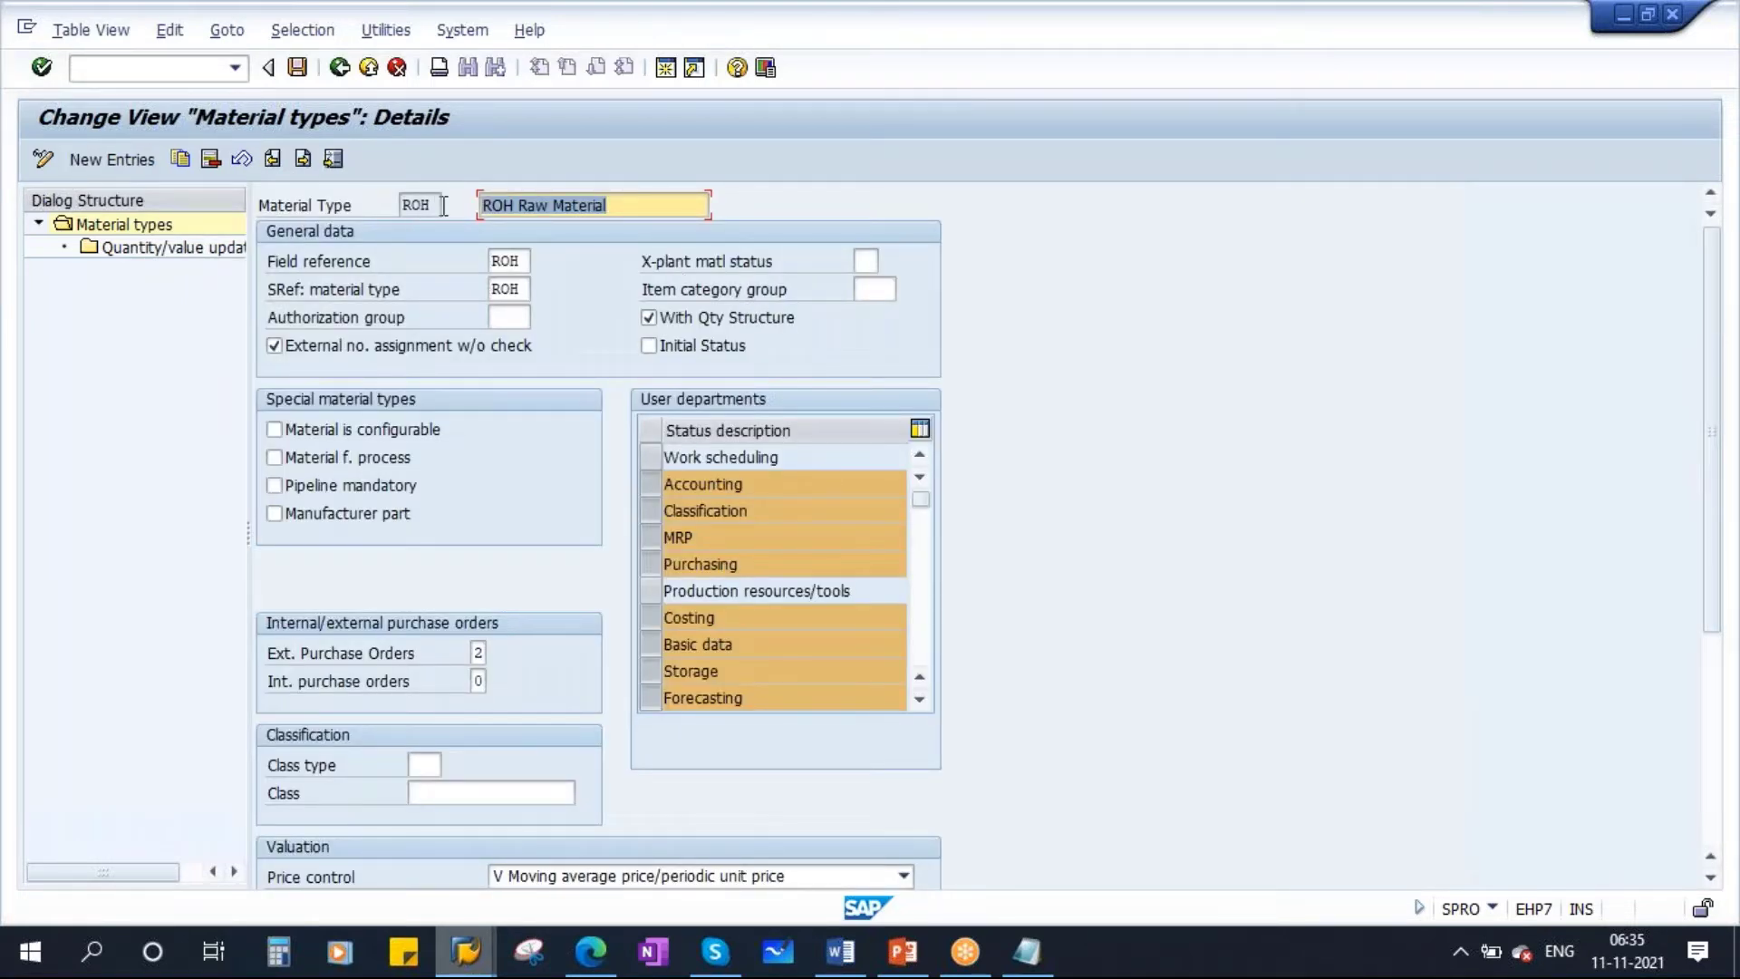
Review the ROH material type's code, description and field reference
drag(443, 206, 395, 206)
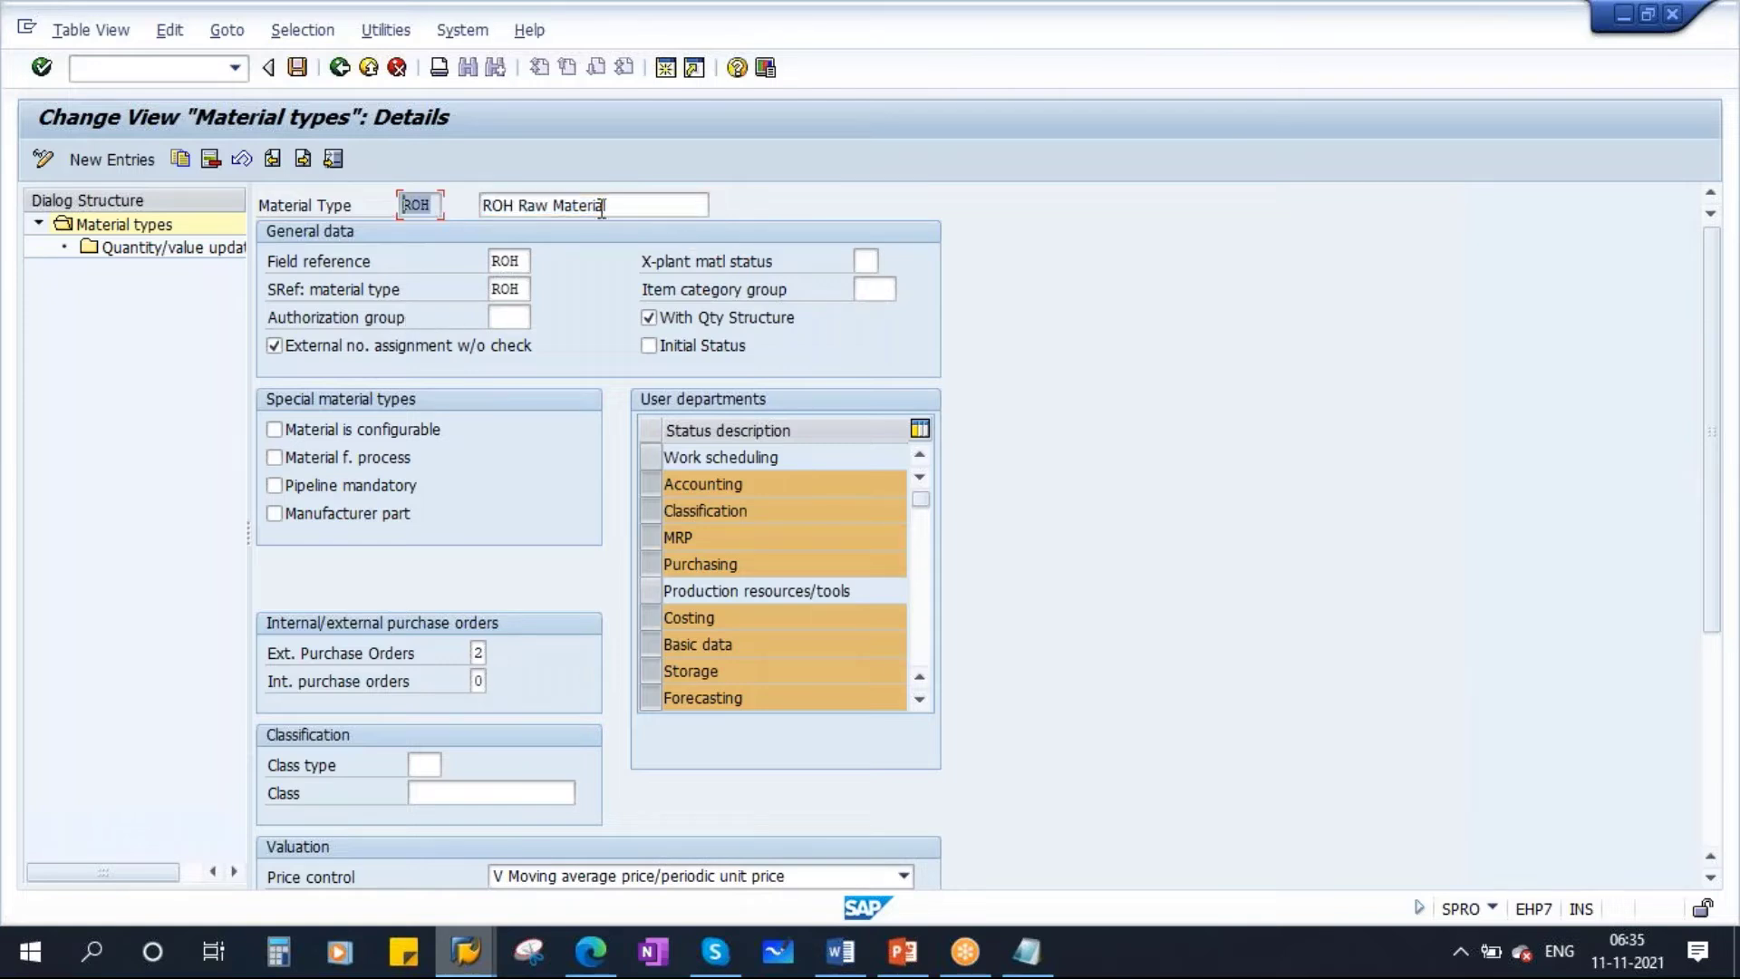
drag(633, 207, 481, 206)
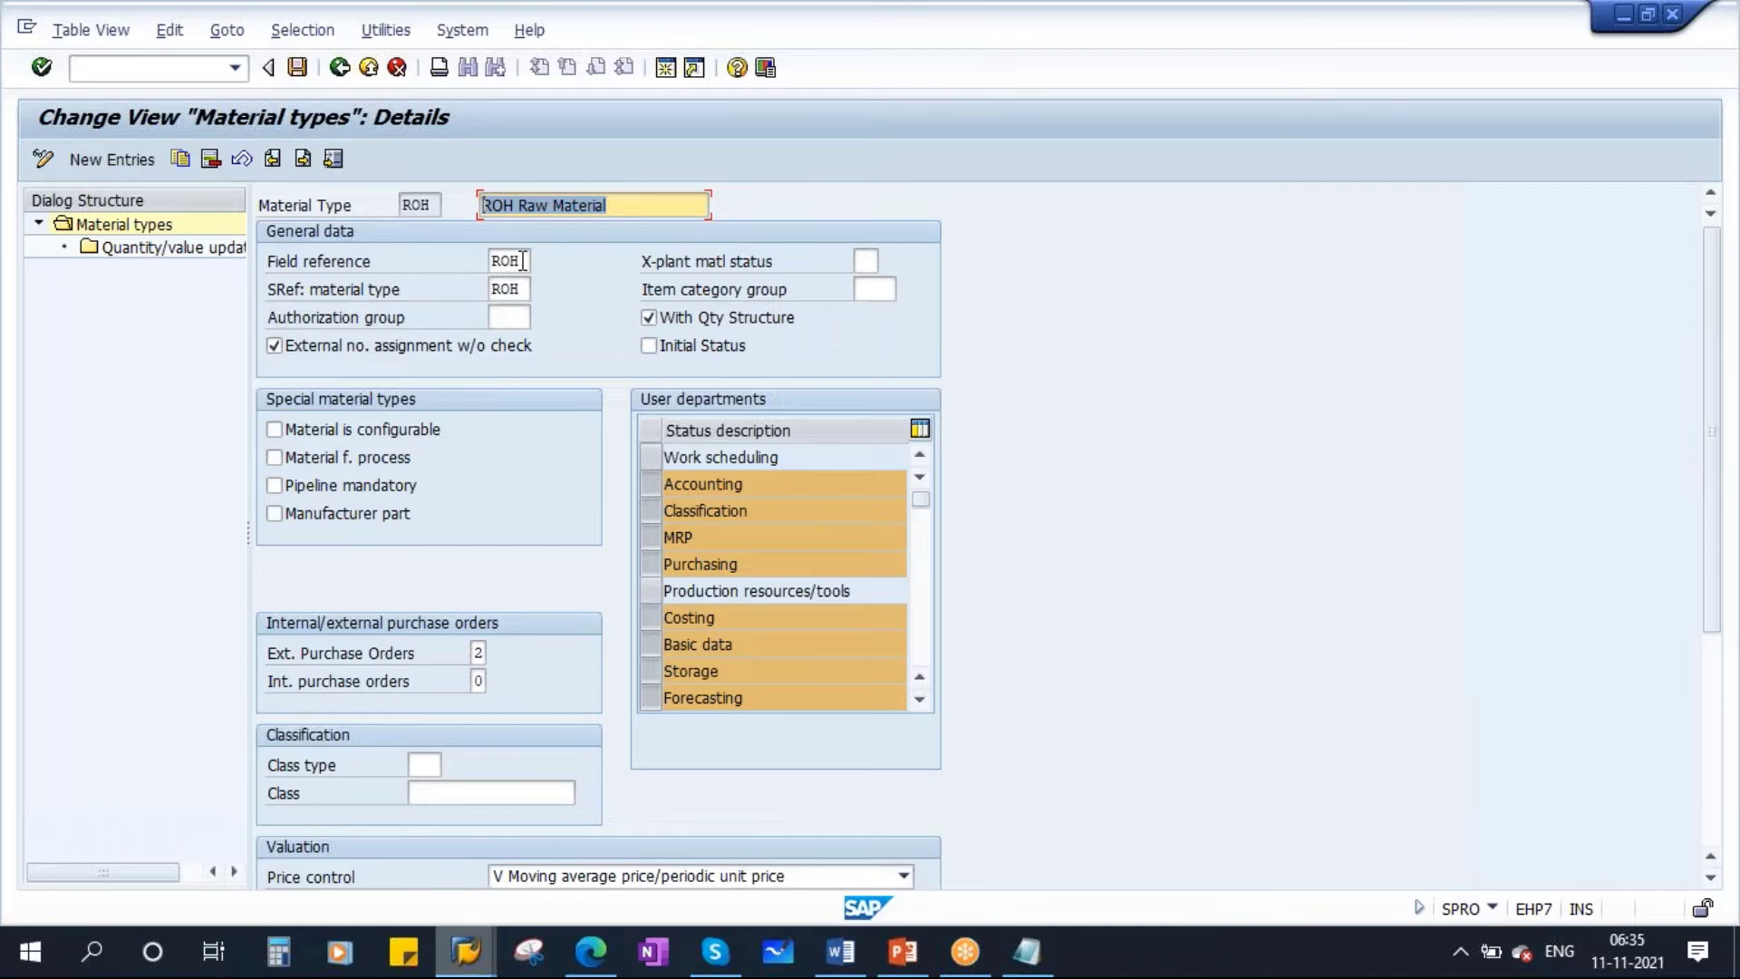
drag(523, 261, 471, 264)
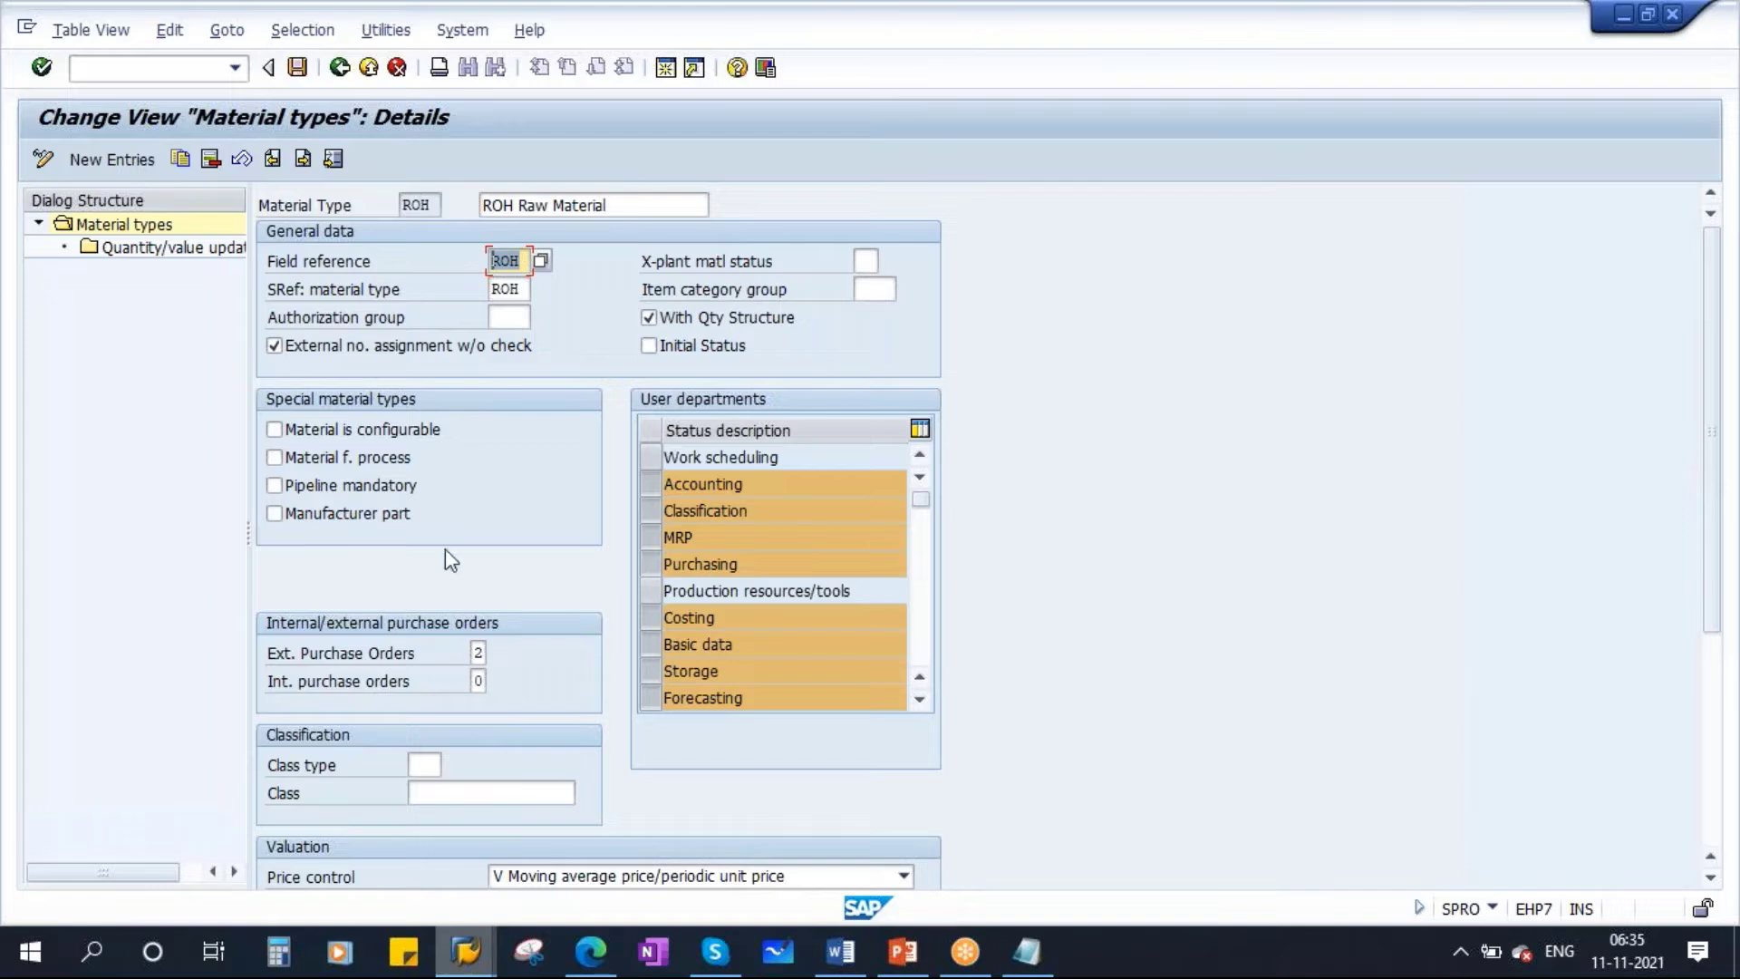
View the possible entries for the X-plant matl status and close the list without choosing one
click(867, 260)
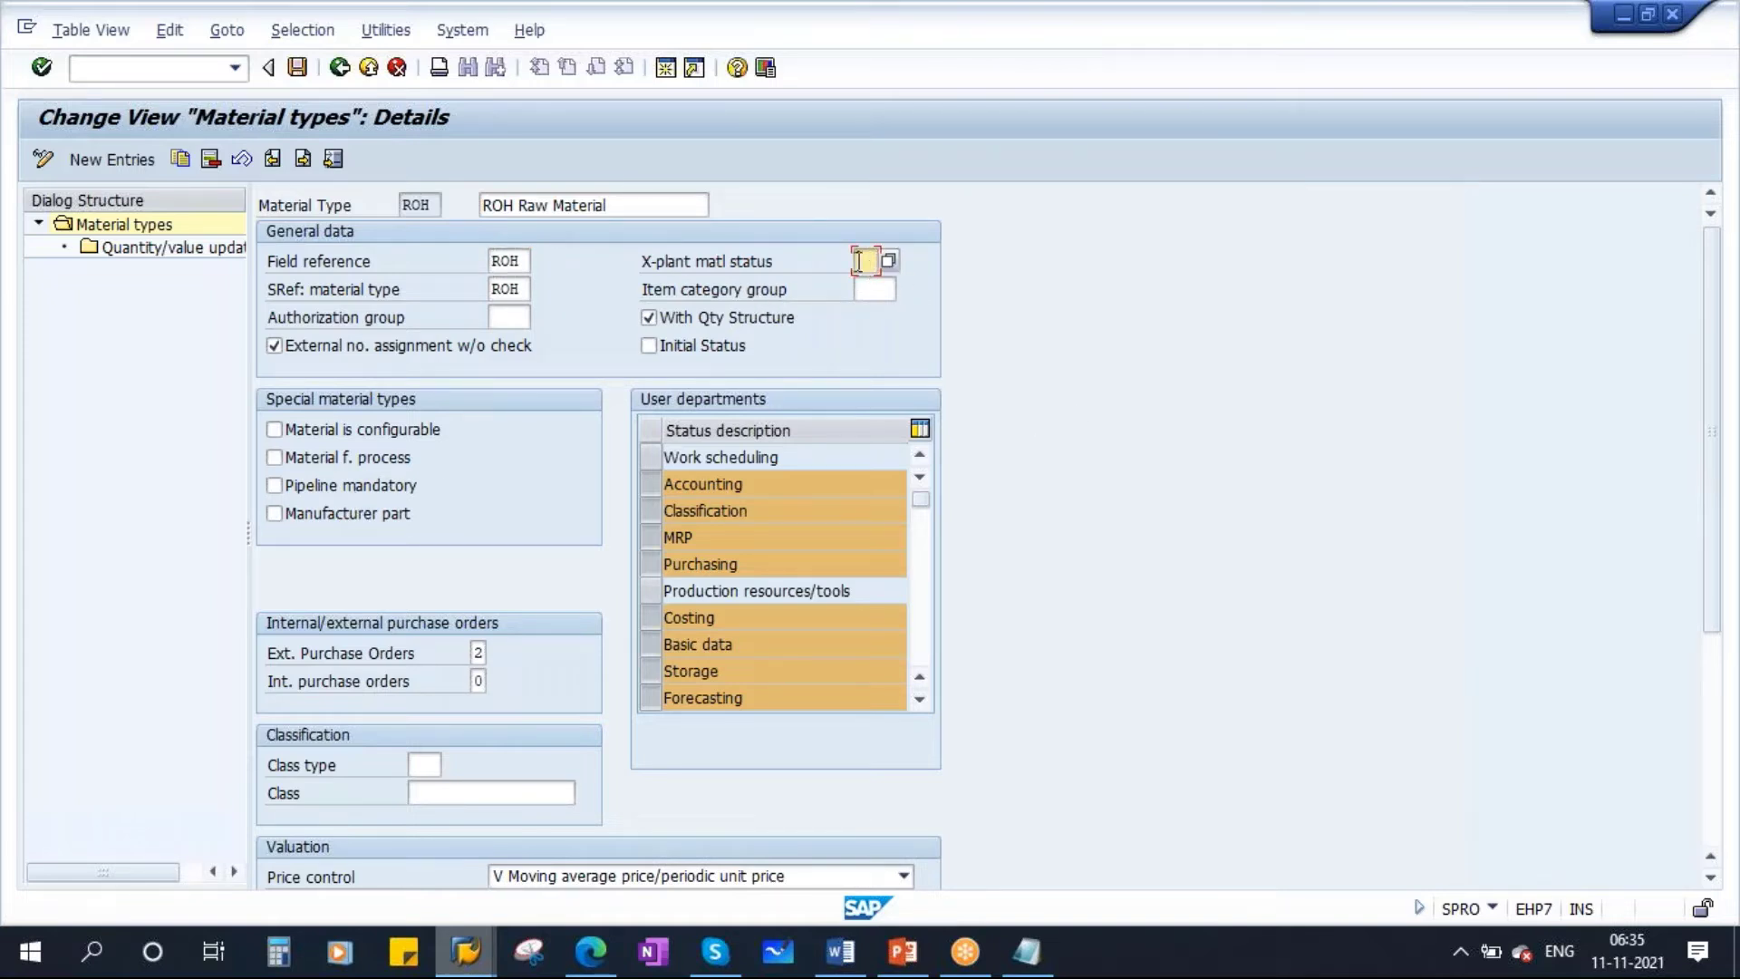
click(888, 261)
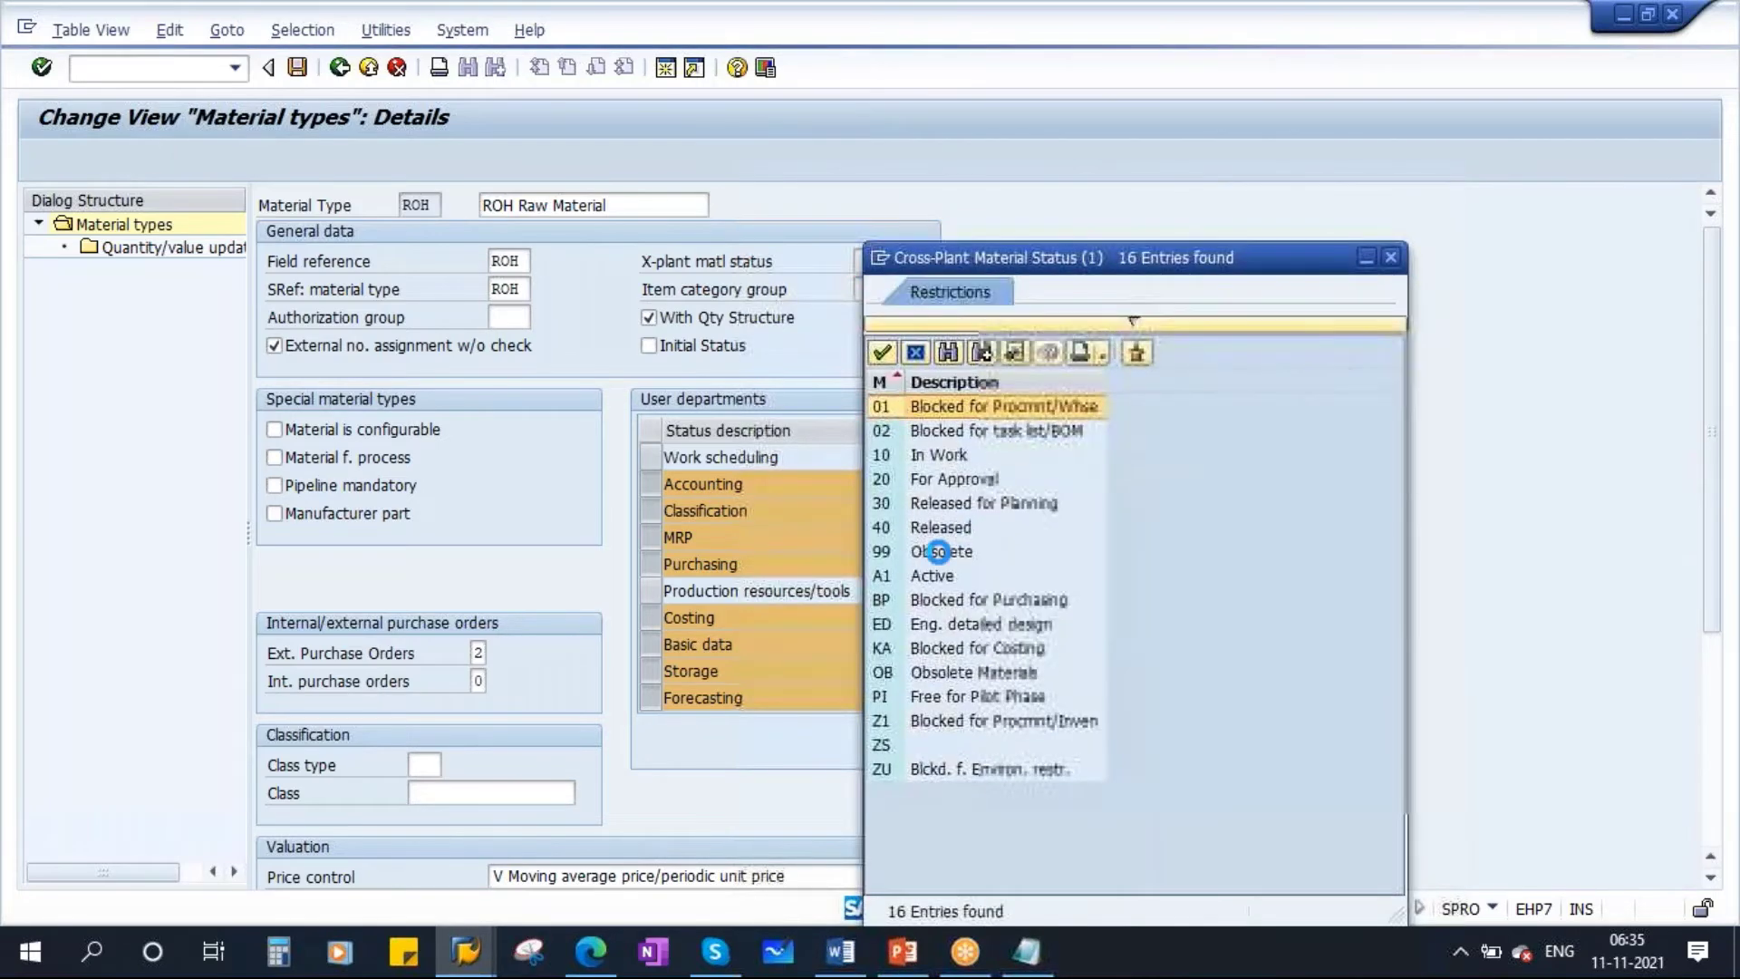
click(1391, 258)
mouse_move(467, 968)
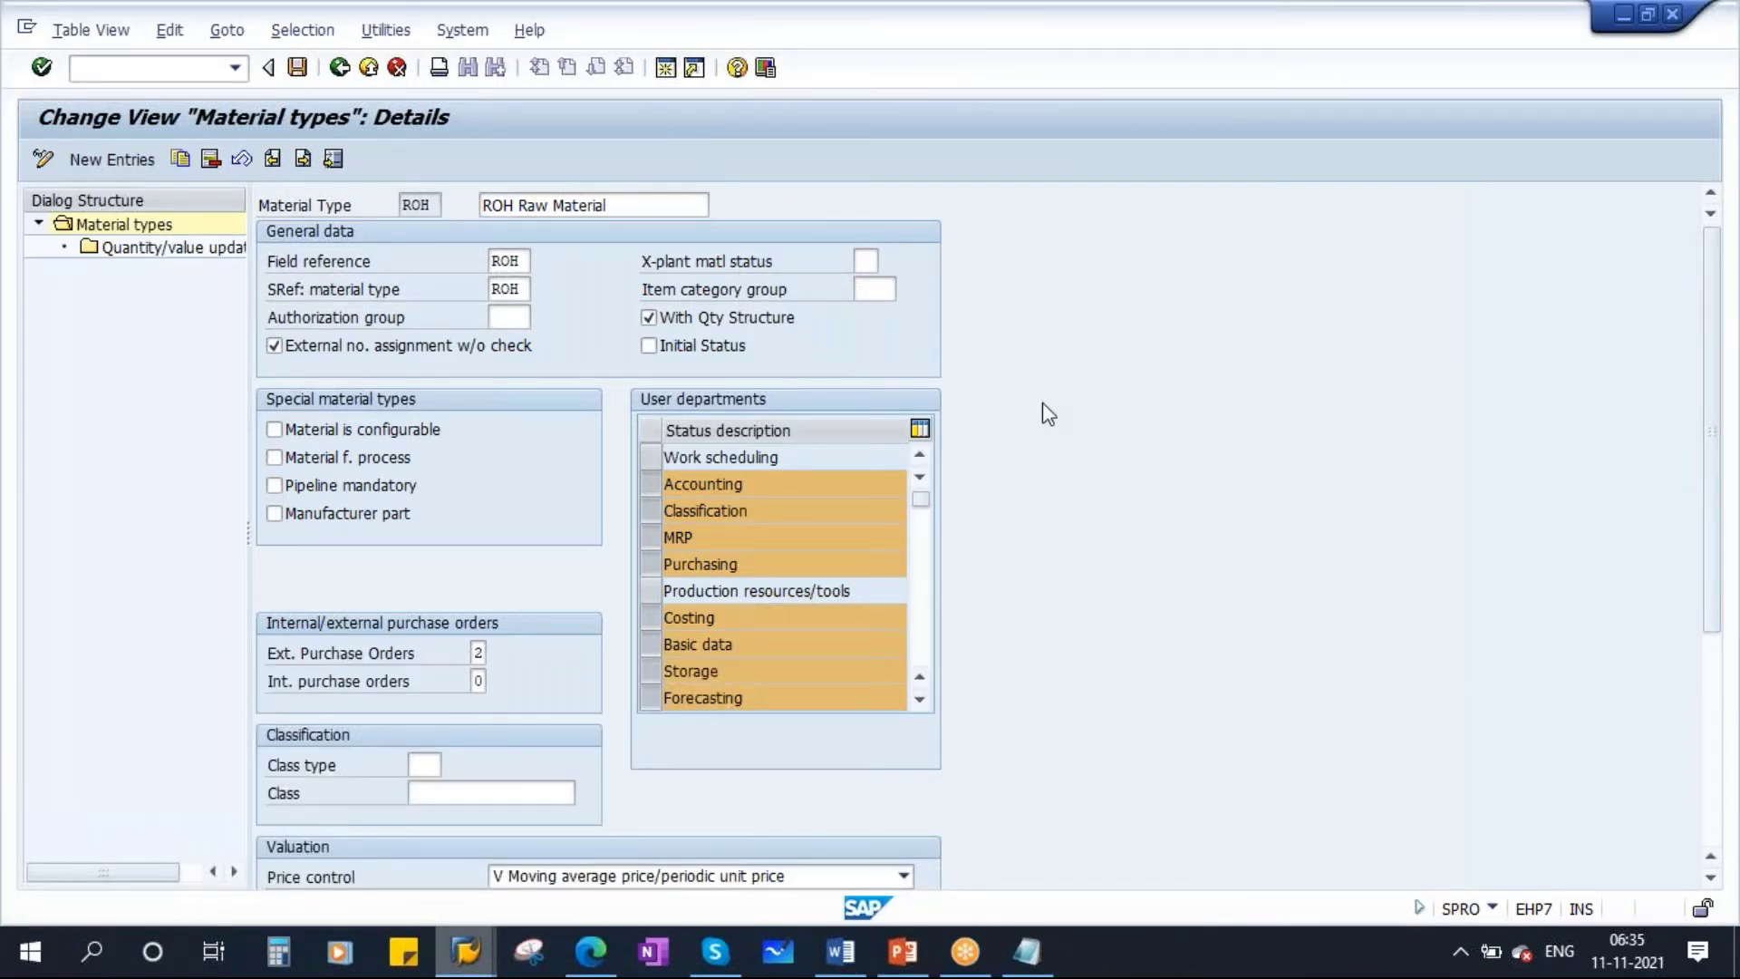
key(shift+F3)
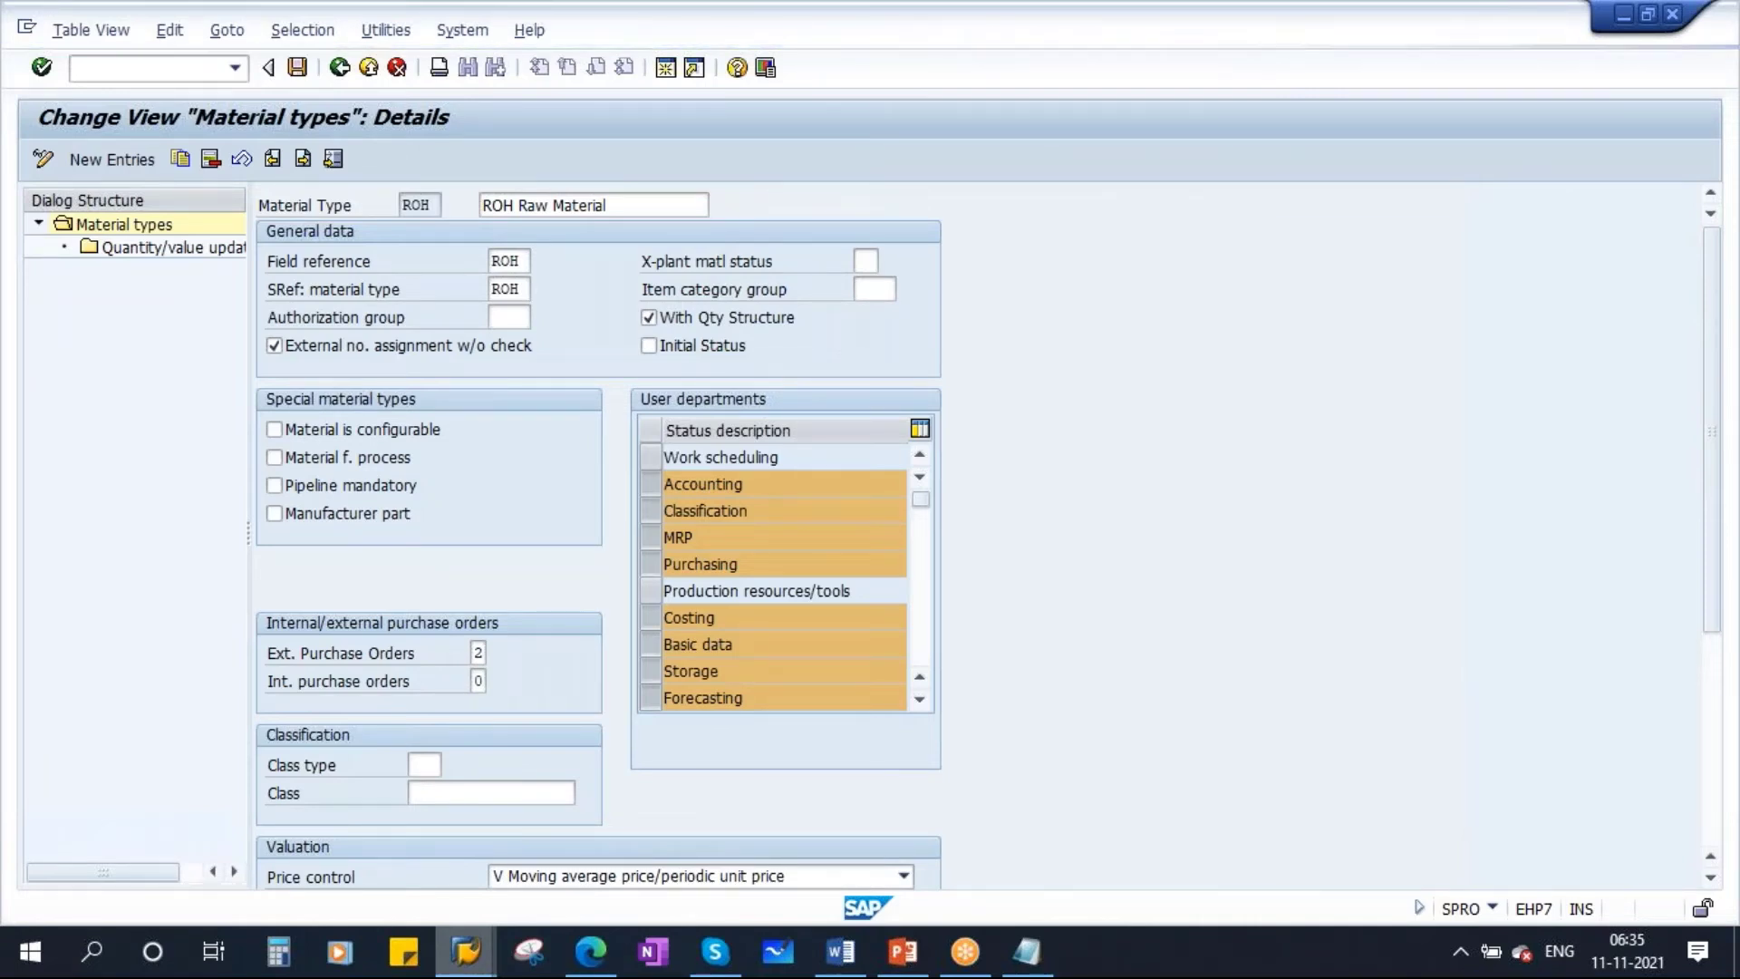
Set ROH's X-plant matl status to BP (Blocked for Purchasing) and save it with the proposed customizing request
key(F4)
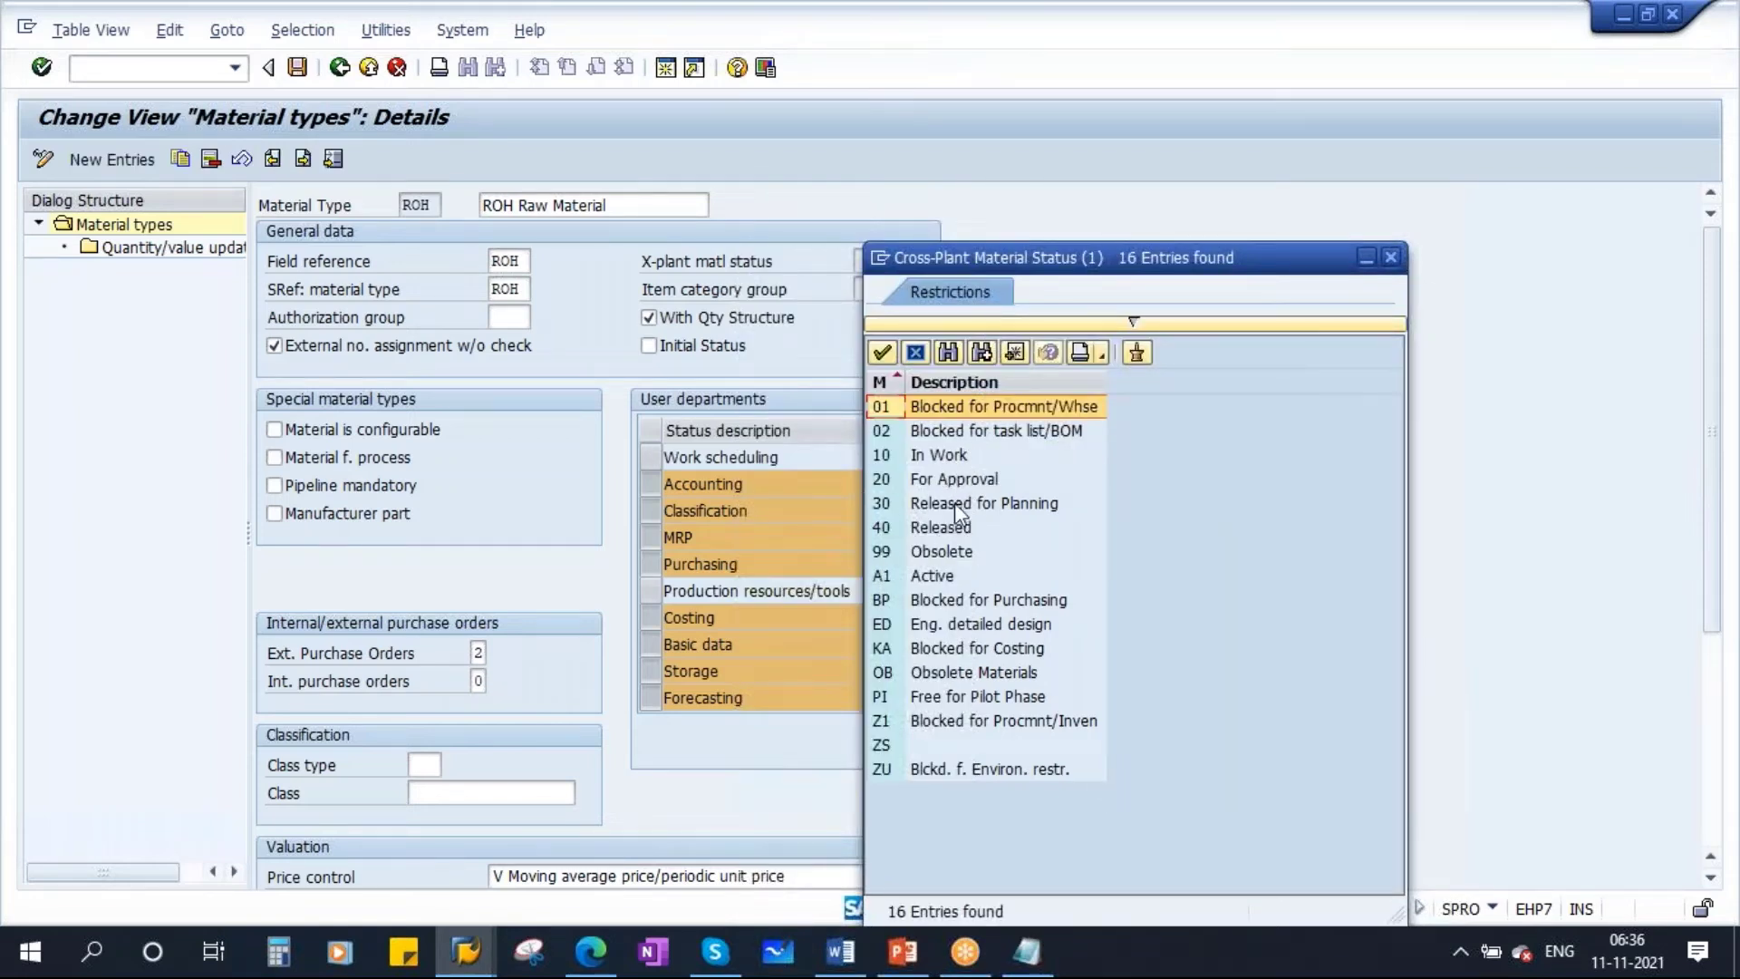
click(962, 602)
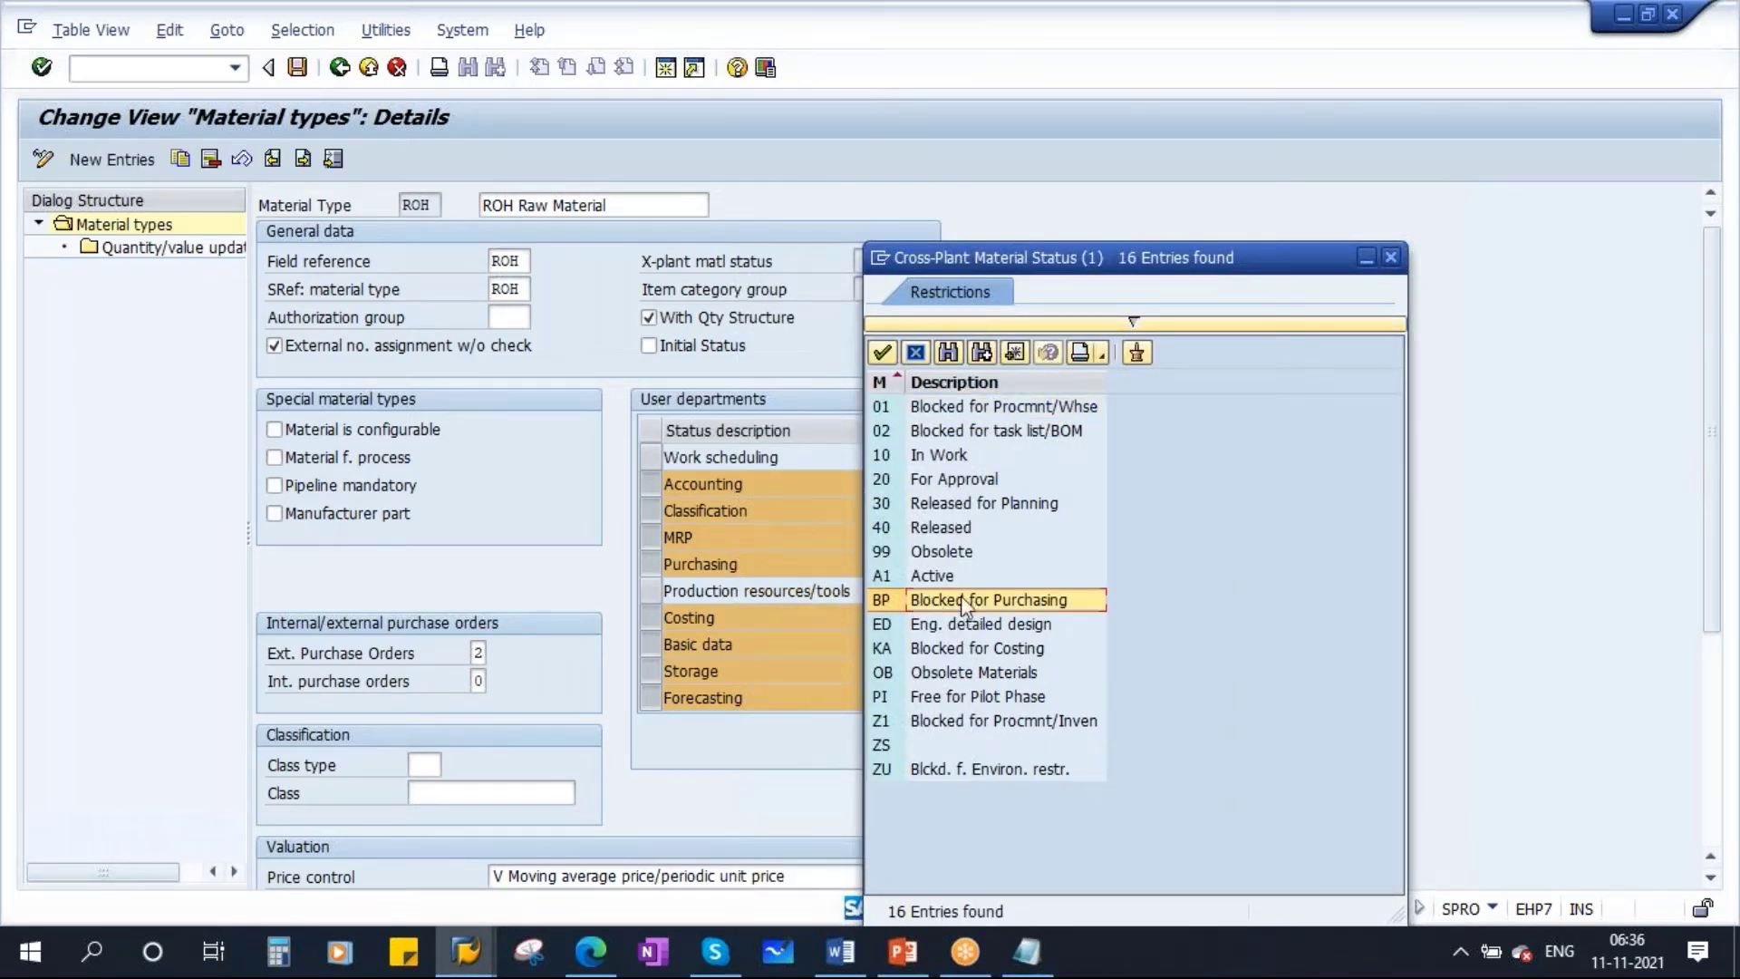
double_click(986, 598)
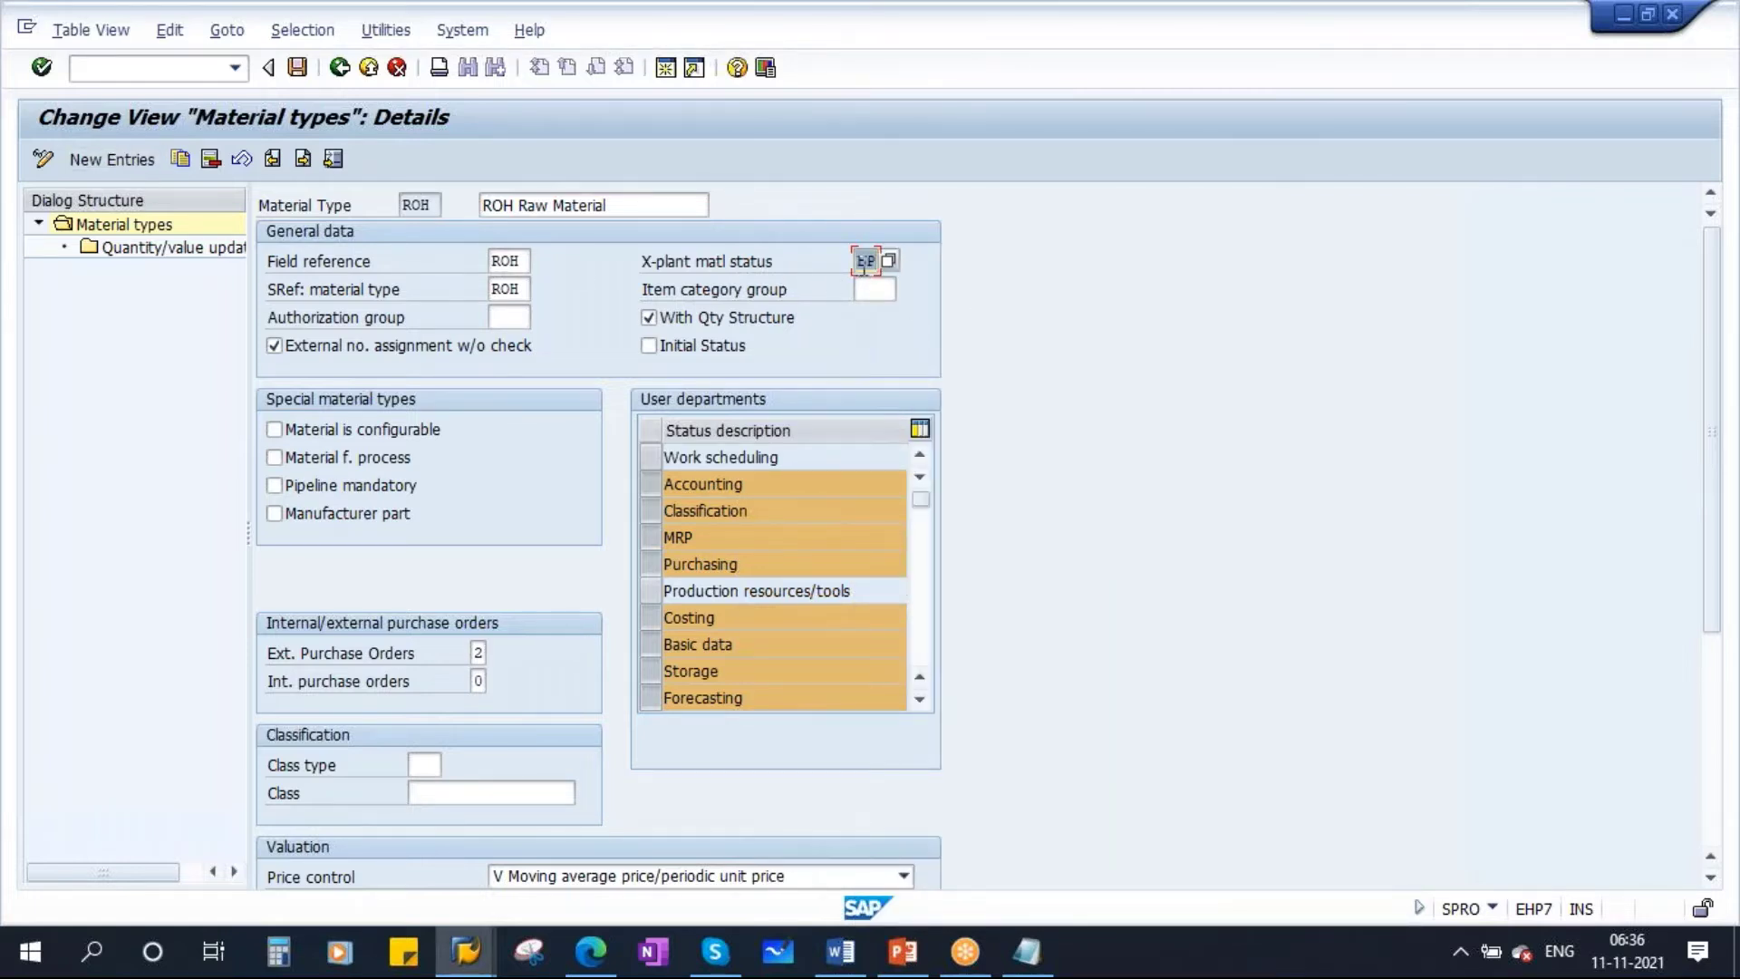
click(297, 67)
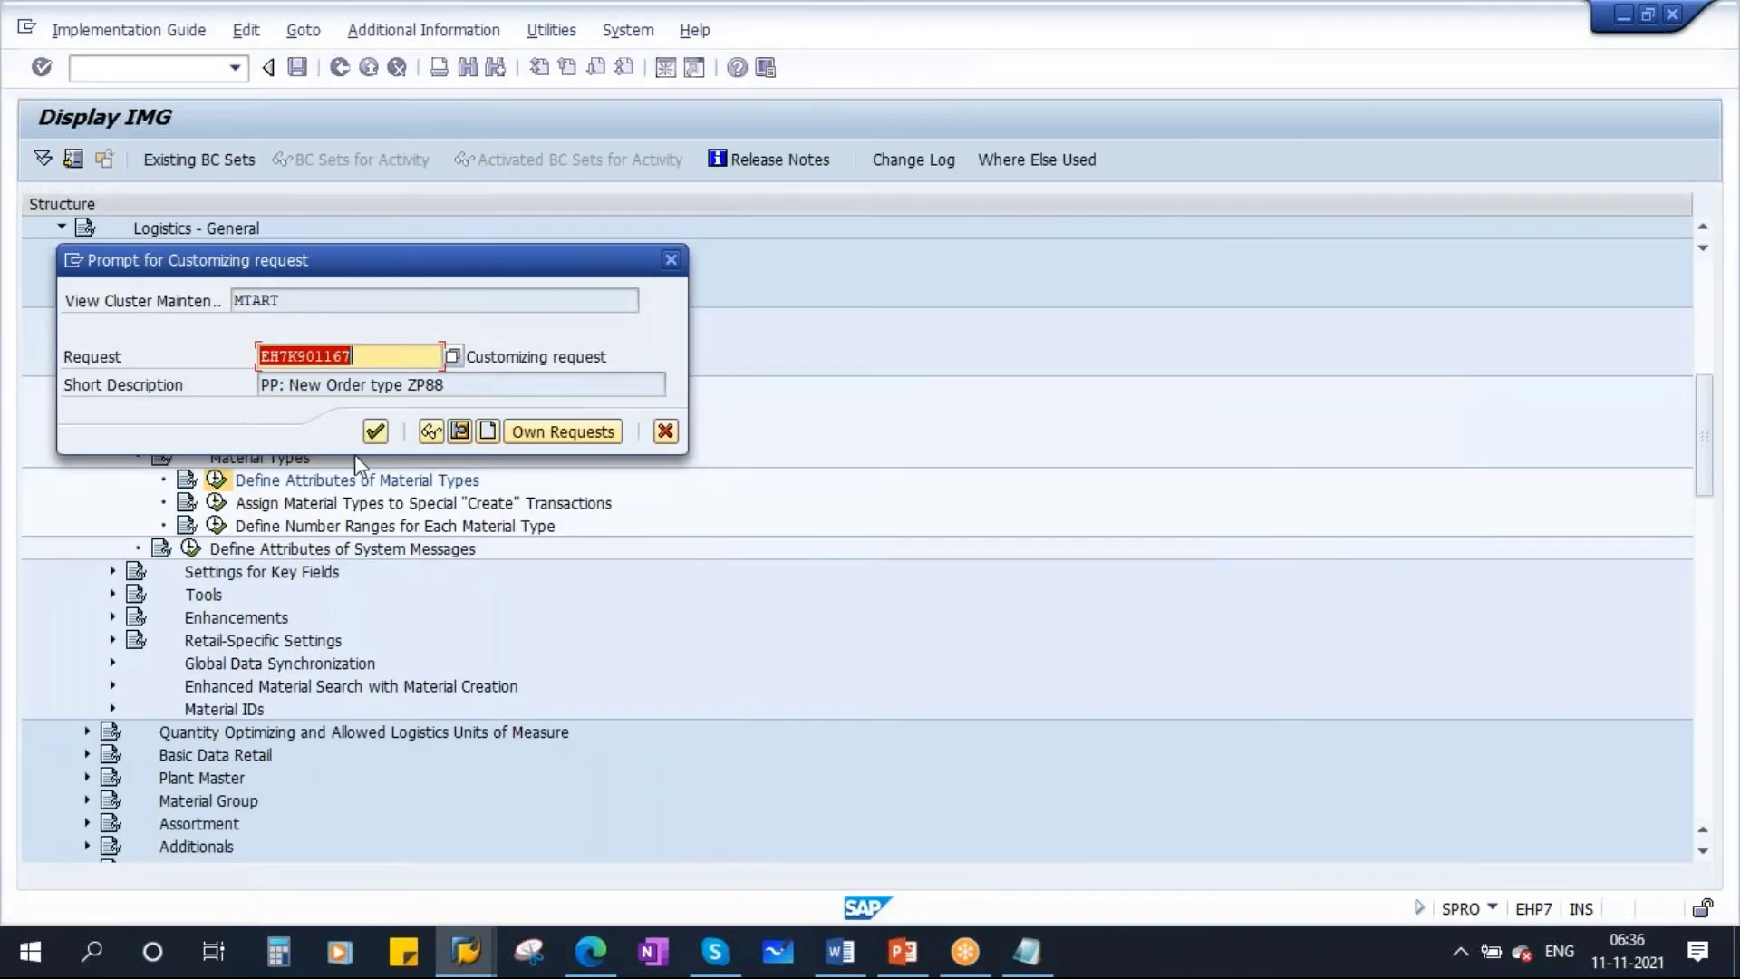
click(375, 432)
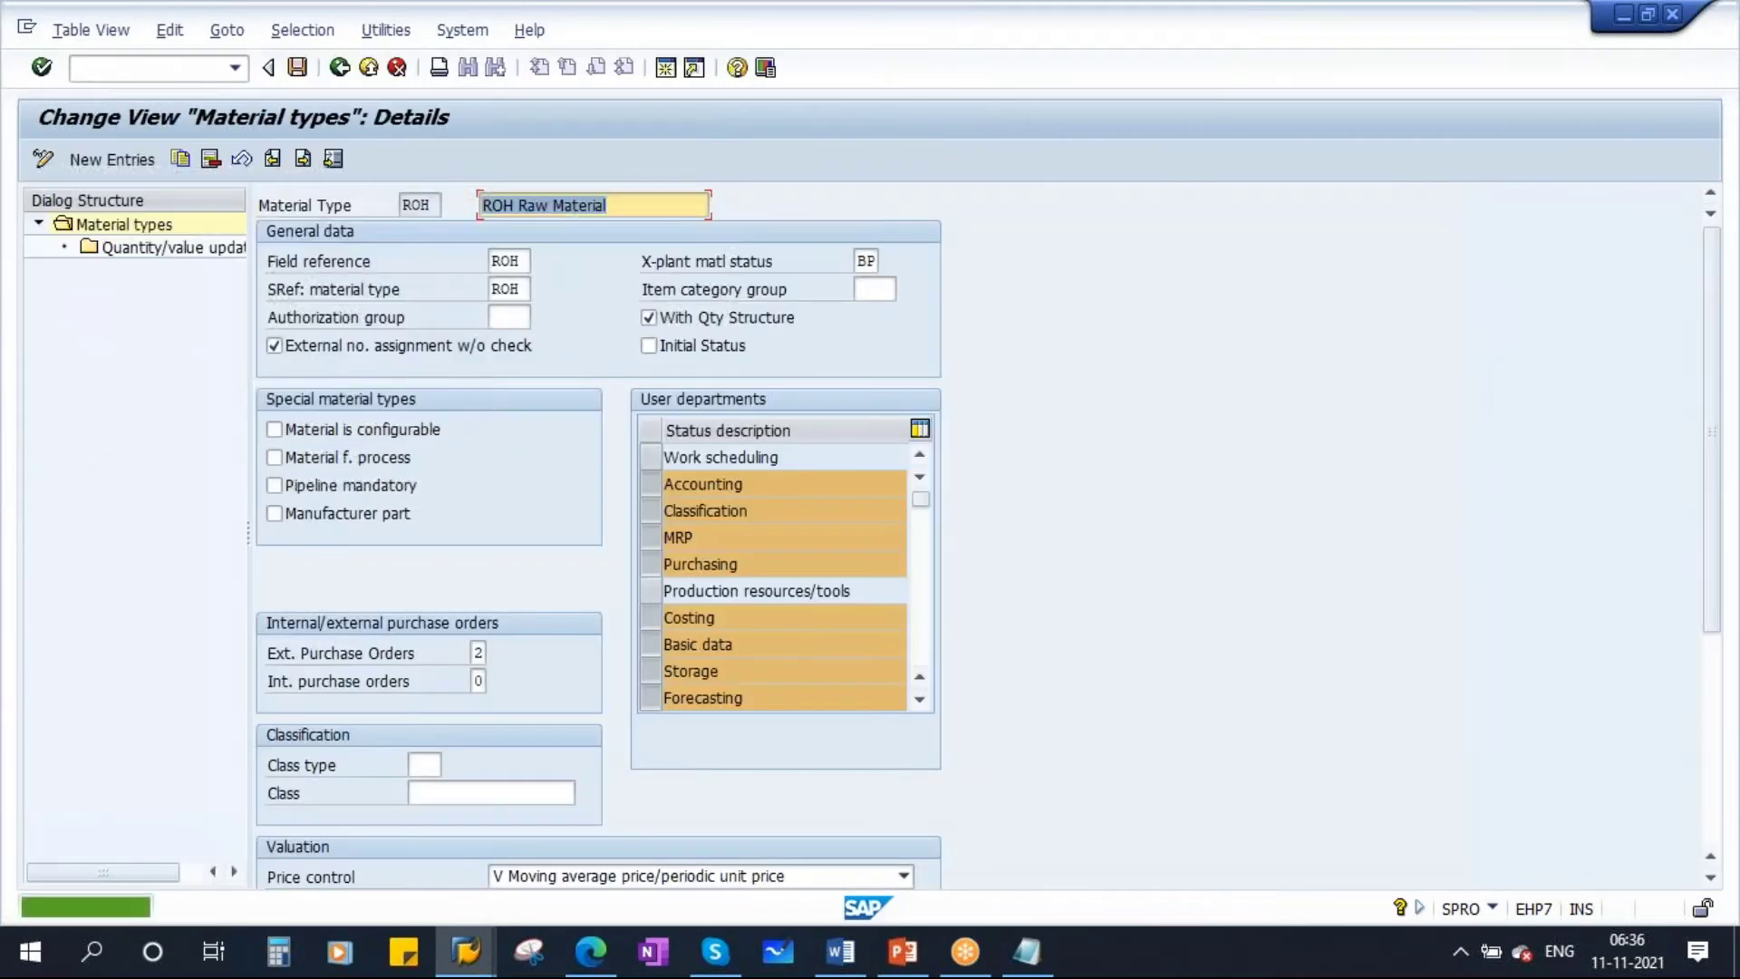
Switch to the SAP Easy Access session and start transaction MM01 to create a material
mouse_move(489, 943)
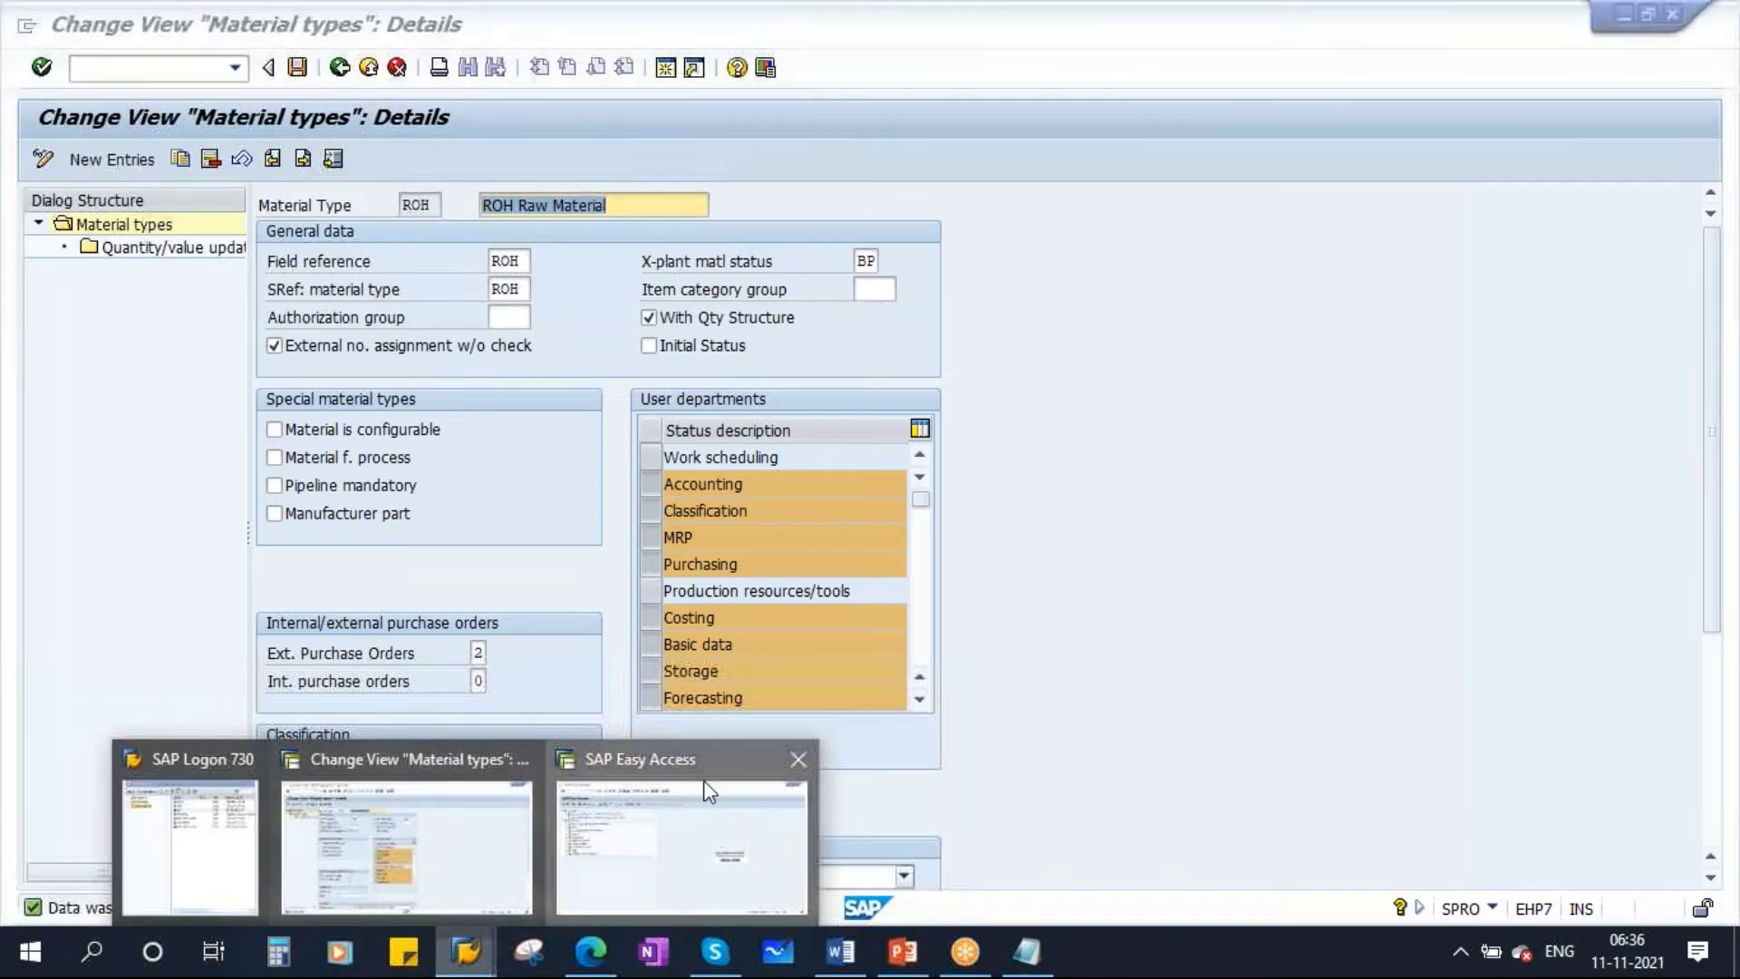
click(585, 884)
text(MM01)
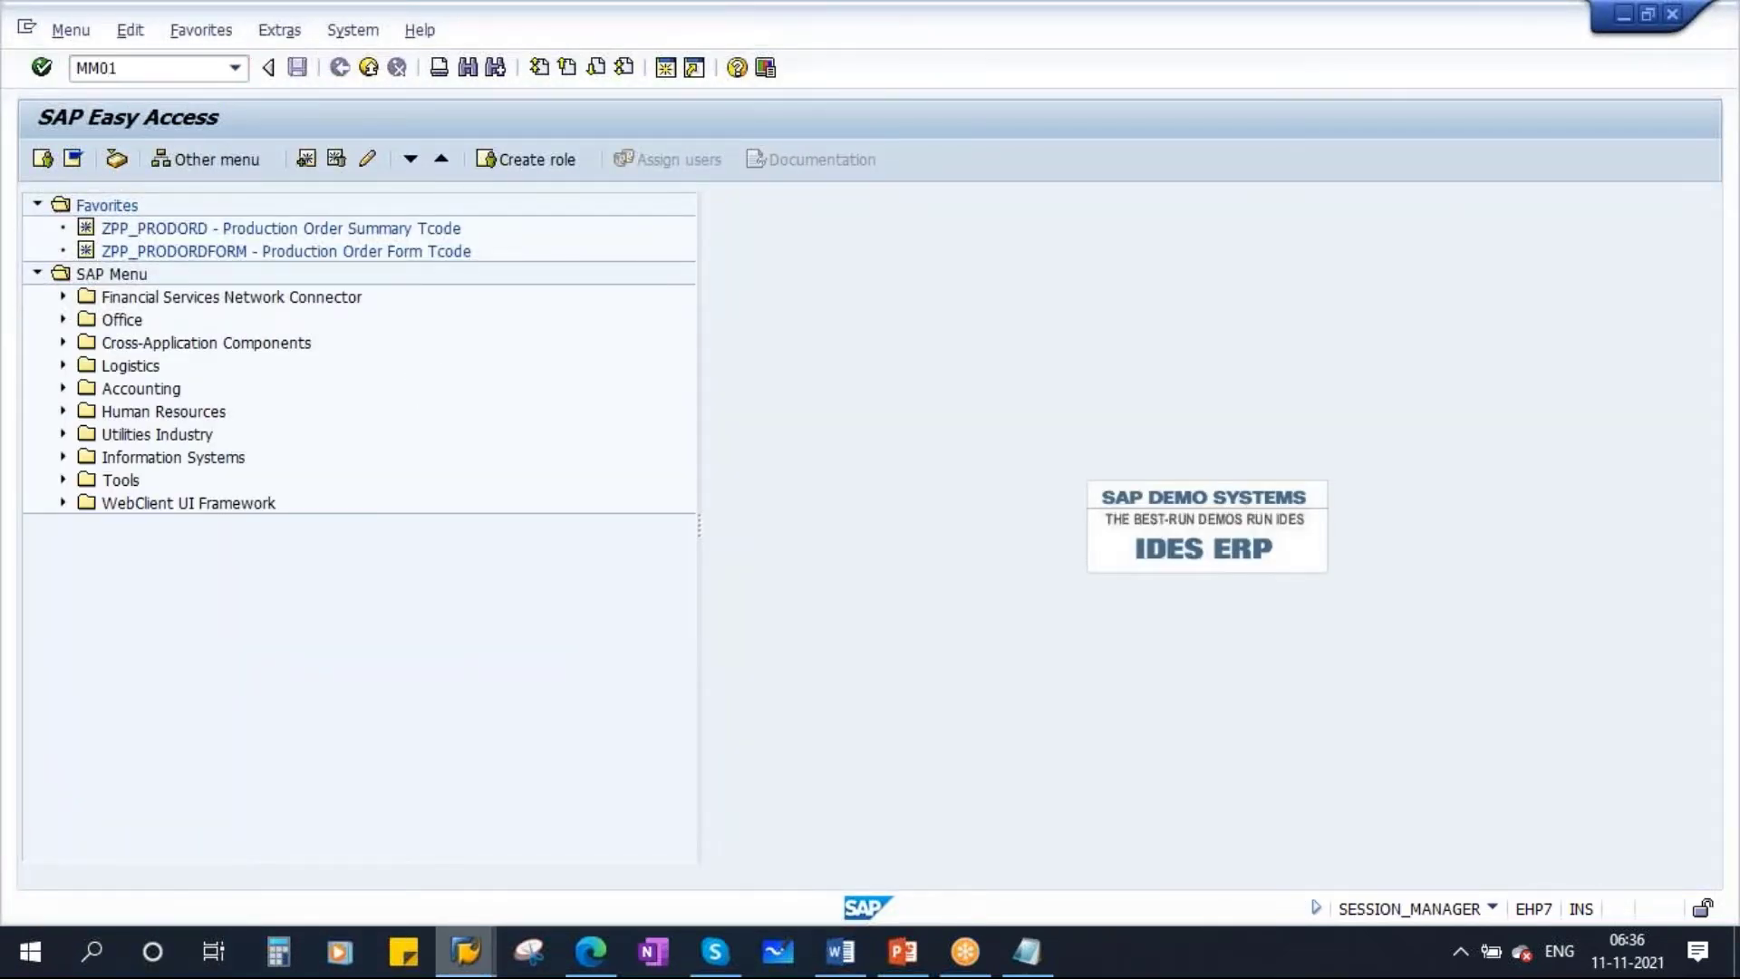
key(Return)
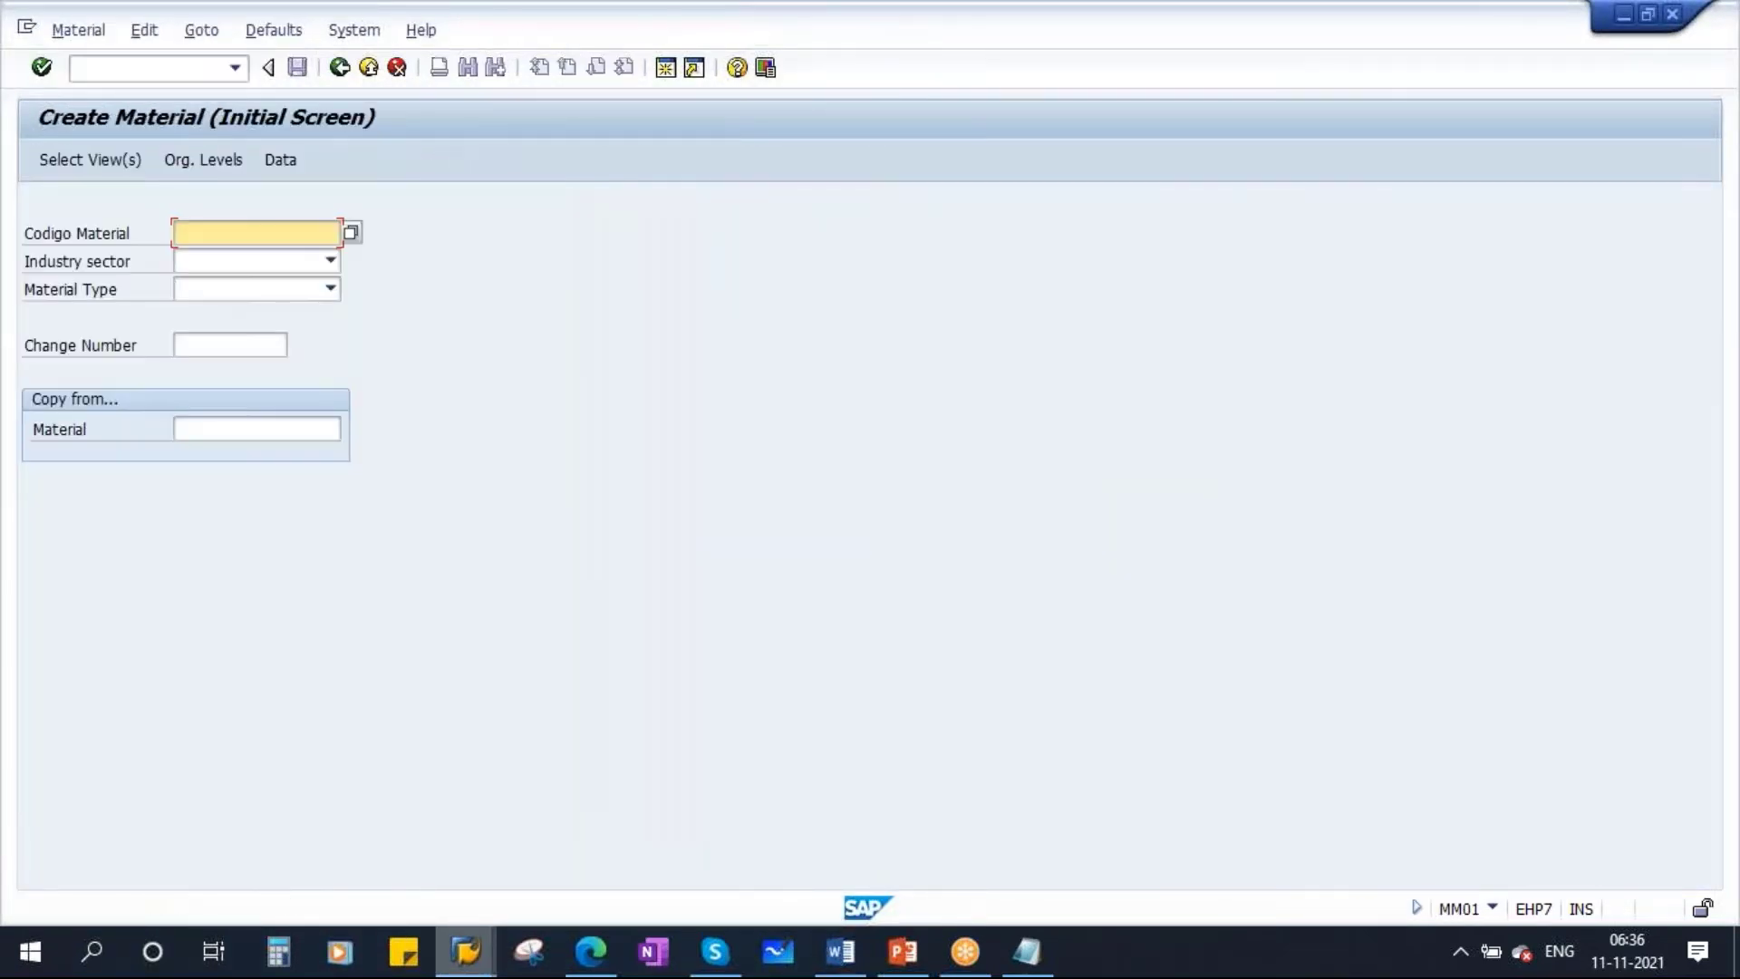
Set the new material's industry sector to B Beverage and its material type to ROH Raw Material
click(330, 261)
click(288, 302)
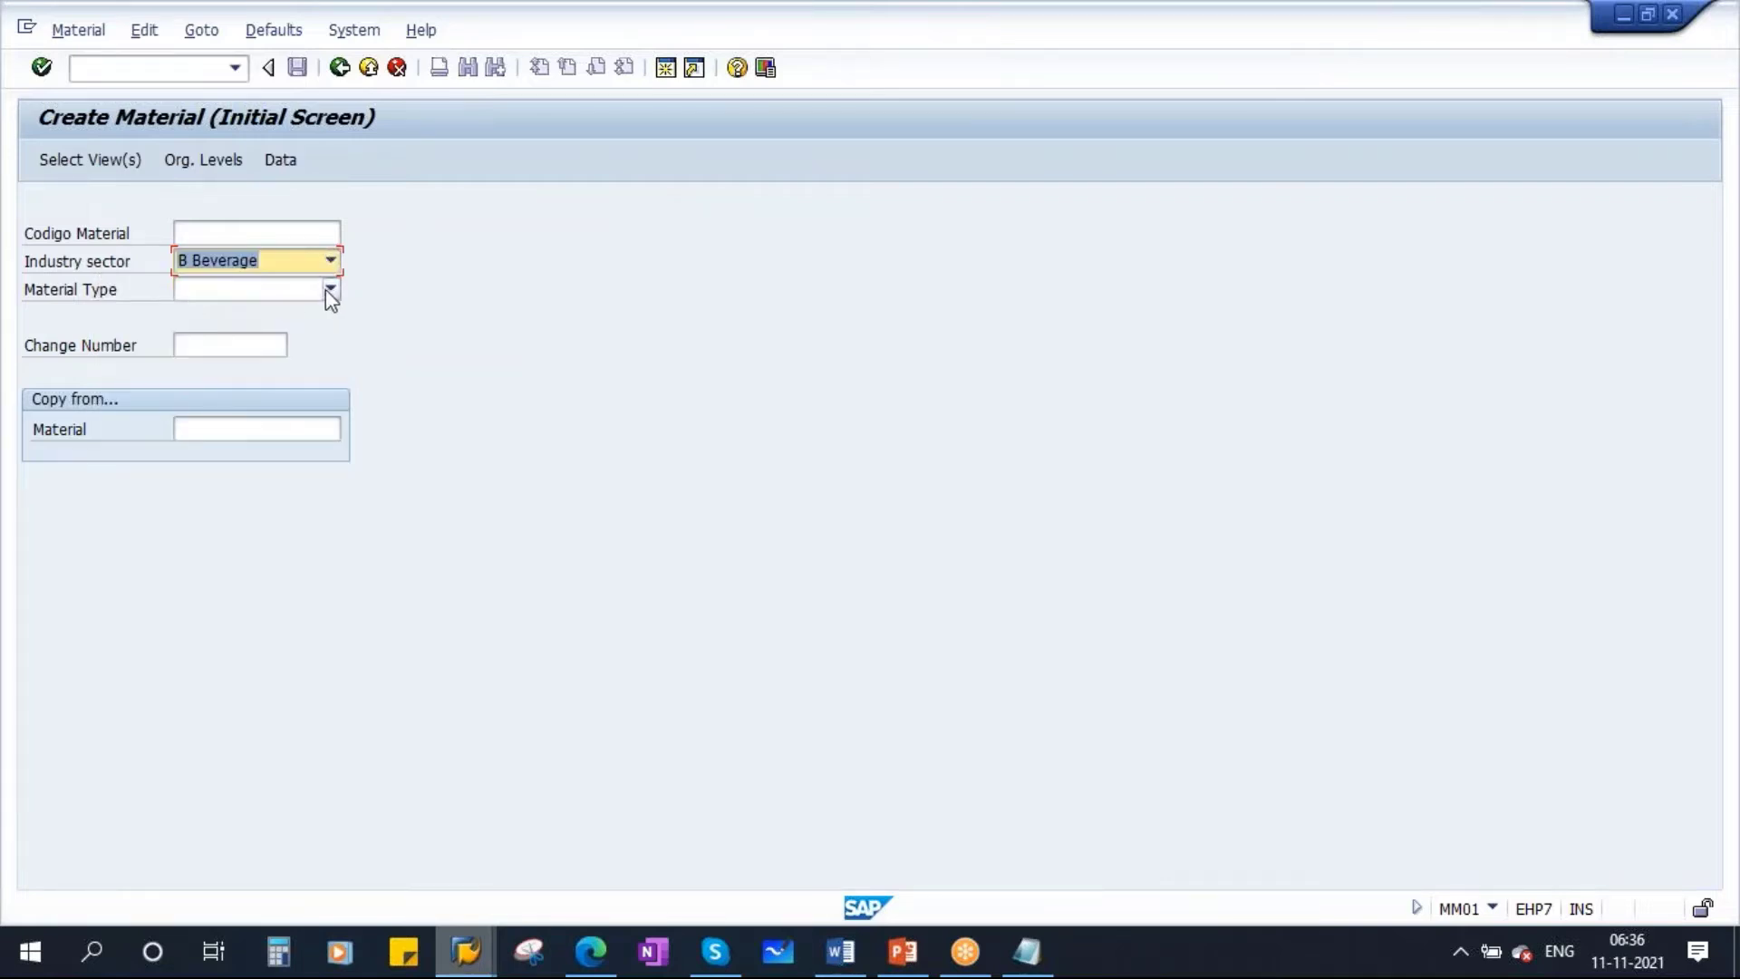
click(331, 290)
scroll(150, 458, down, 10)
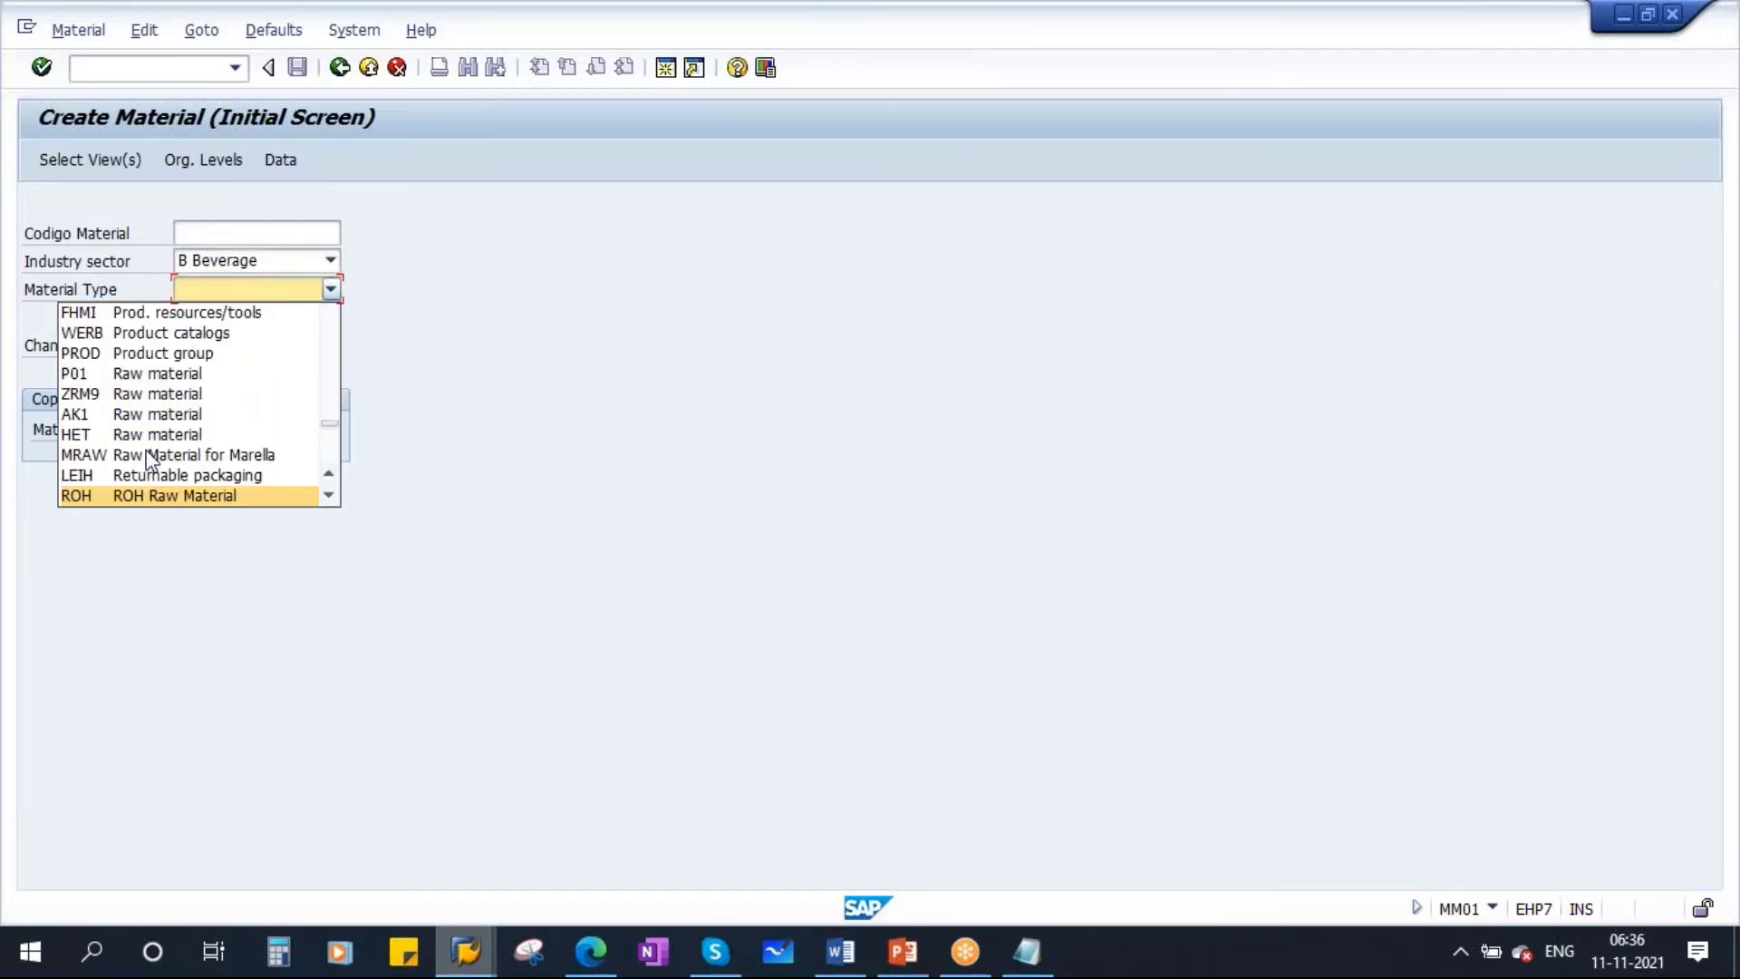
click(202, 495)
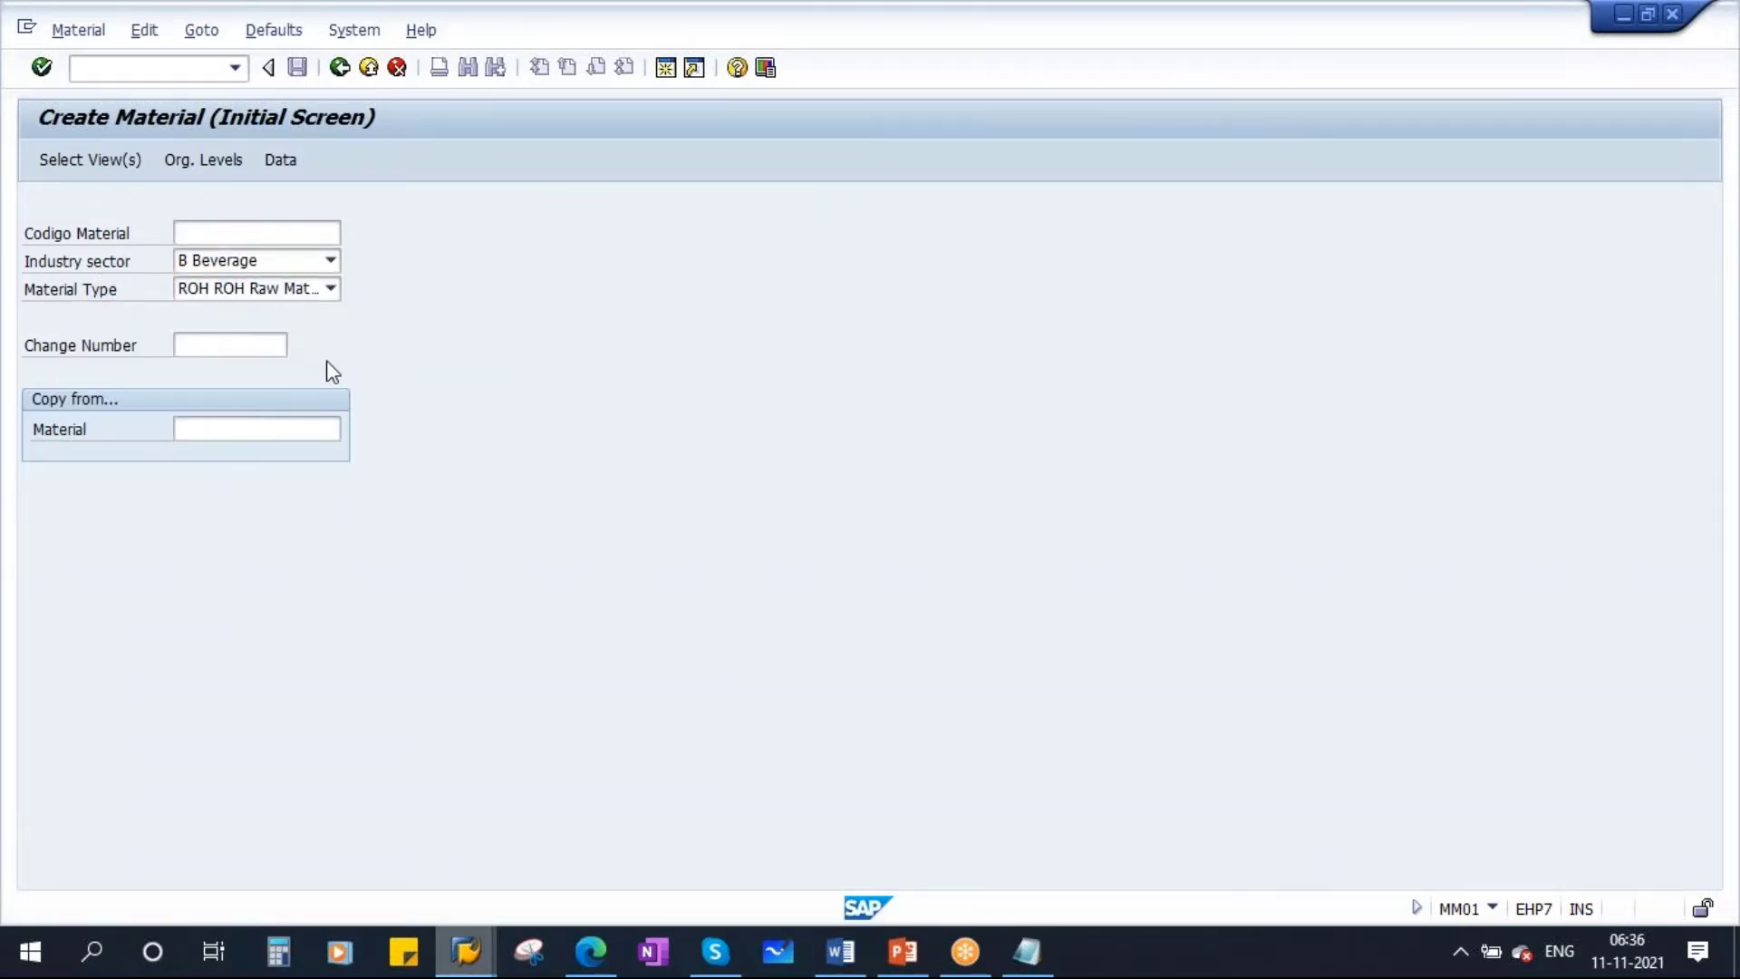
Select the Basic Data 1 and Basic Data 2 views for the new material and open them
key(Return)
drag(610, 247, 699, 107)
click(480, 188)
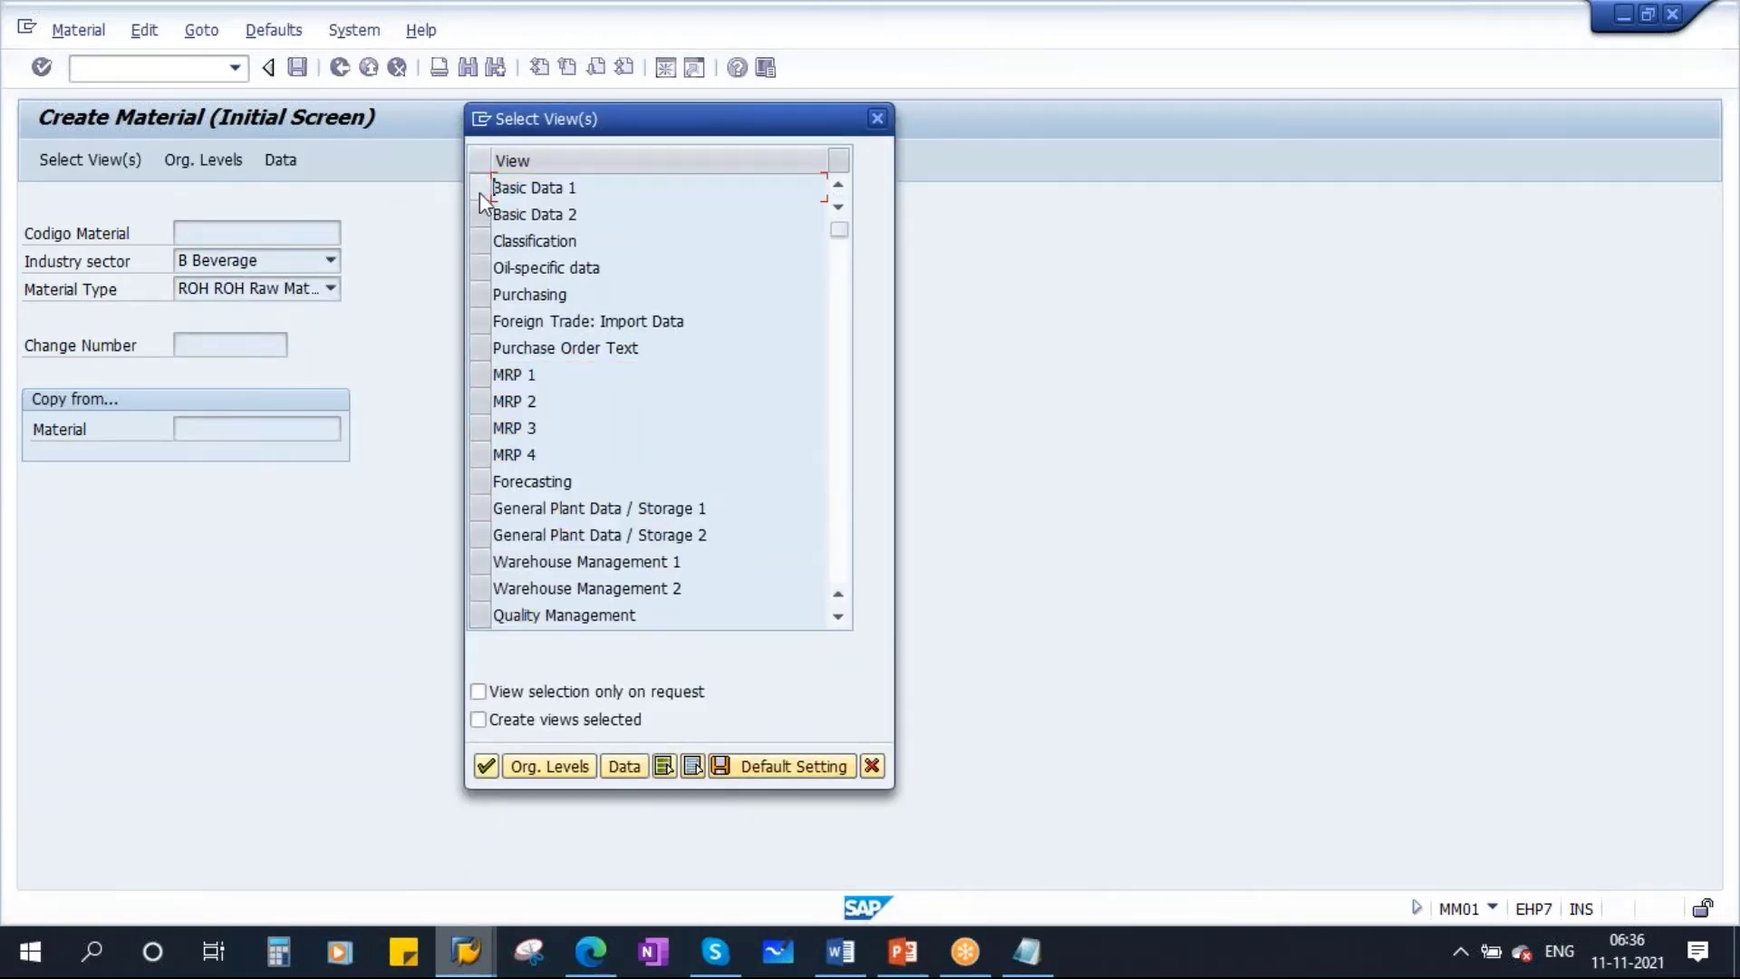
ctrl+click(480, 215)
click(486, 767)
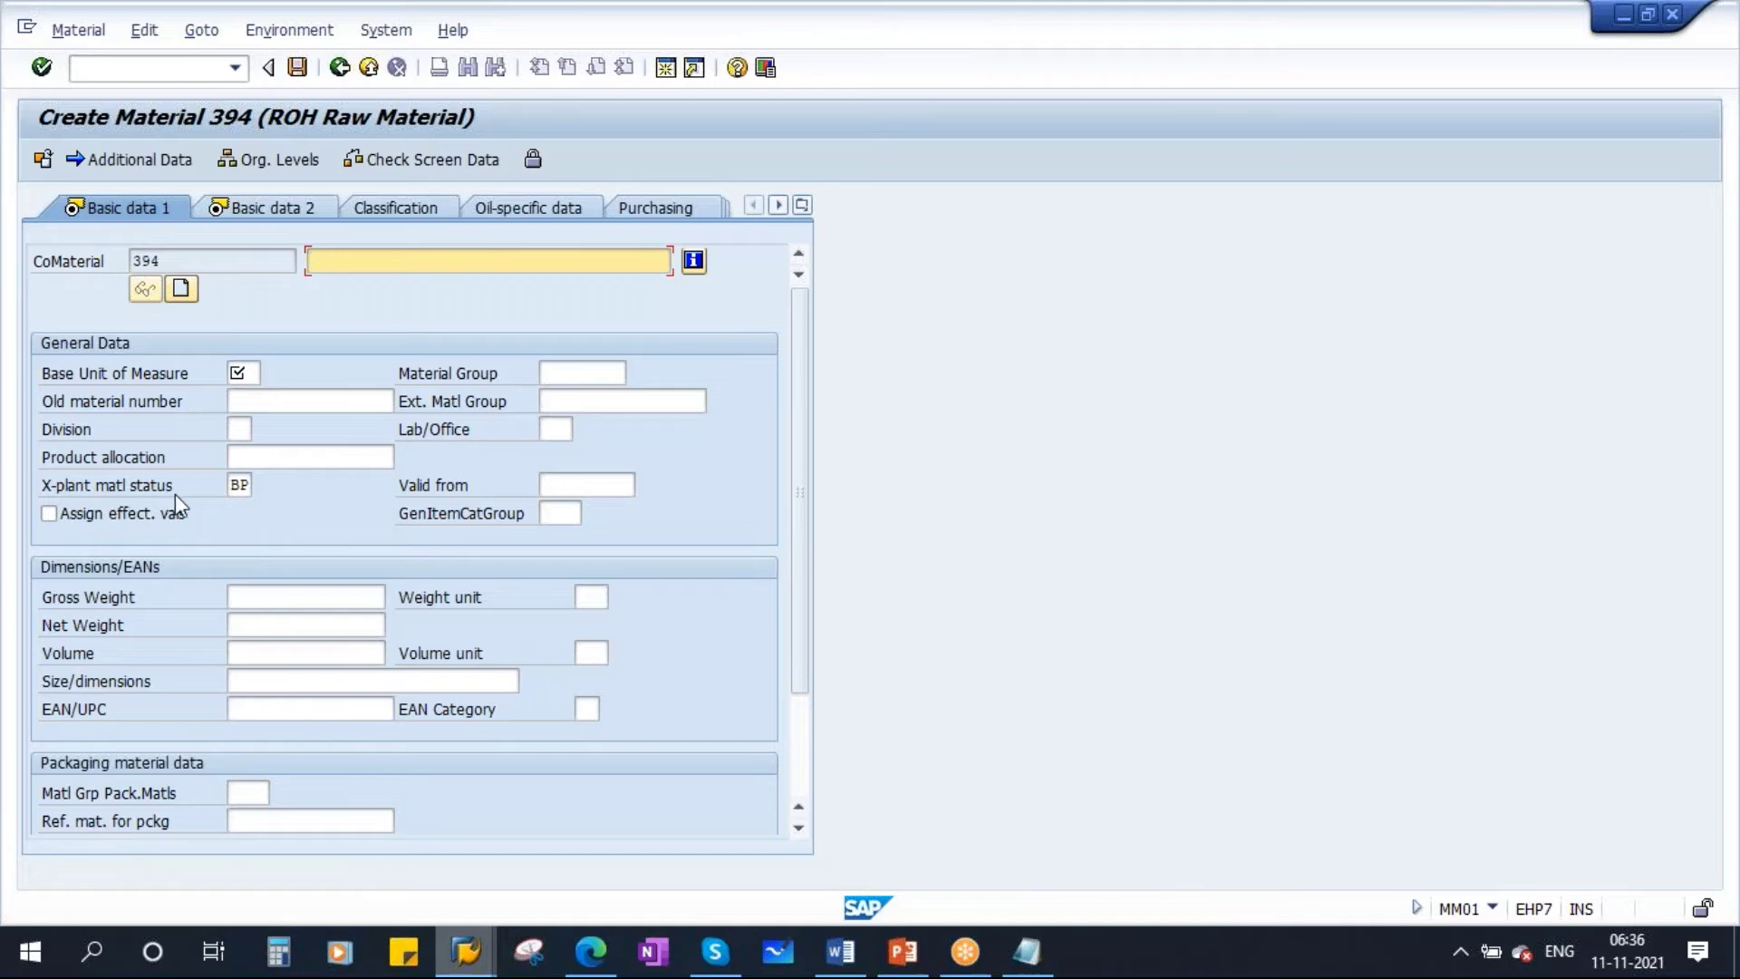
Compare the X-plant matl status on the new material's Basic data 1 view with the ROH material type's settings
double_click(233, 487)
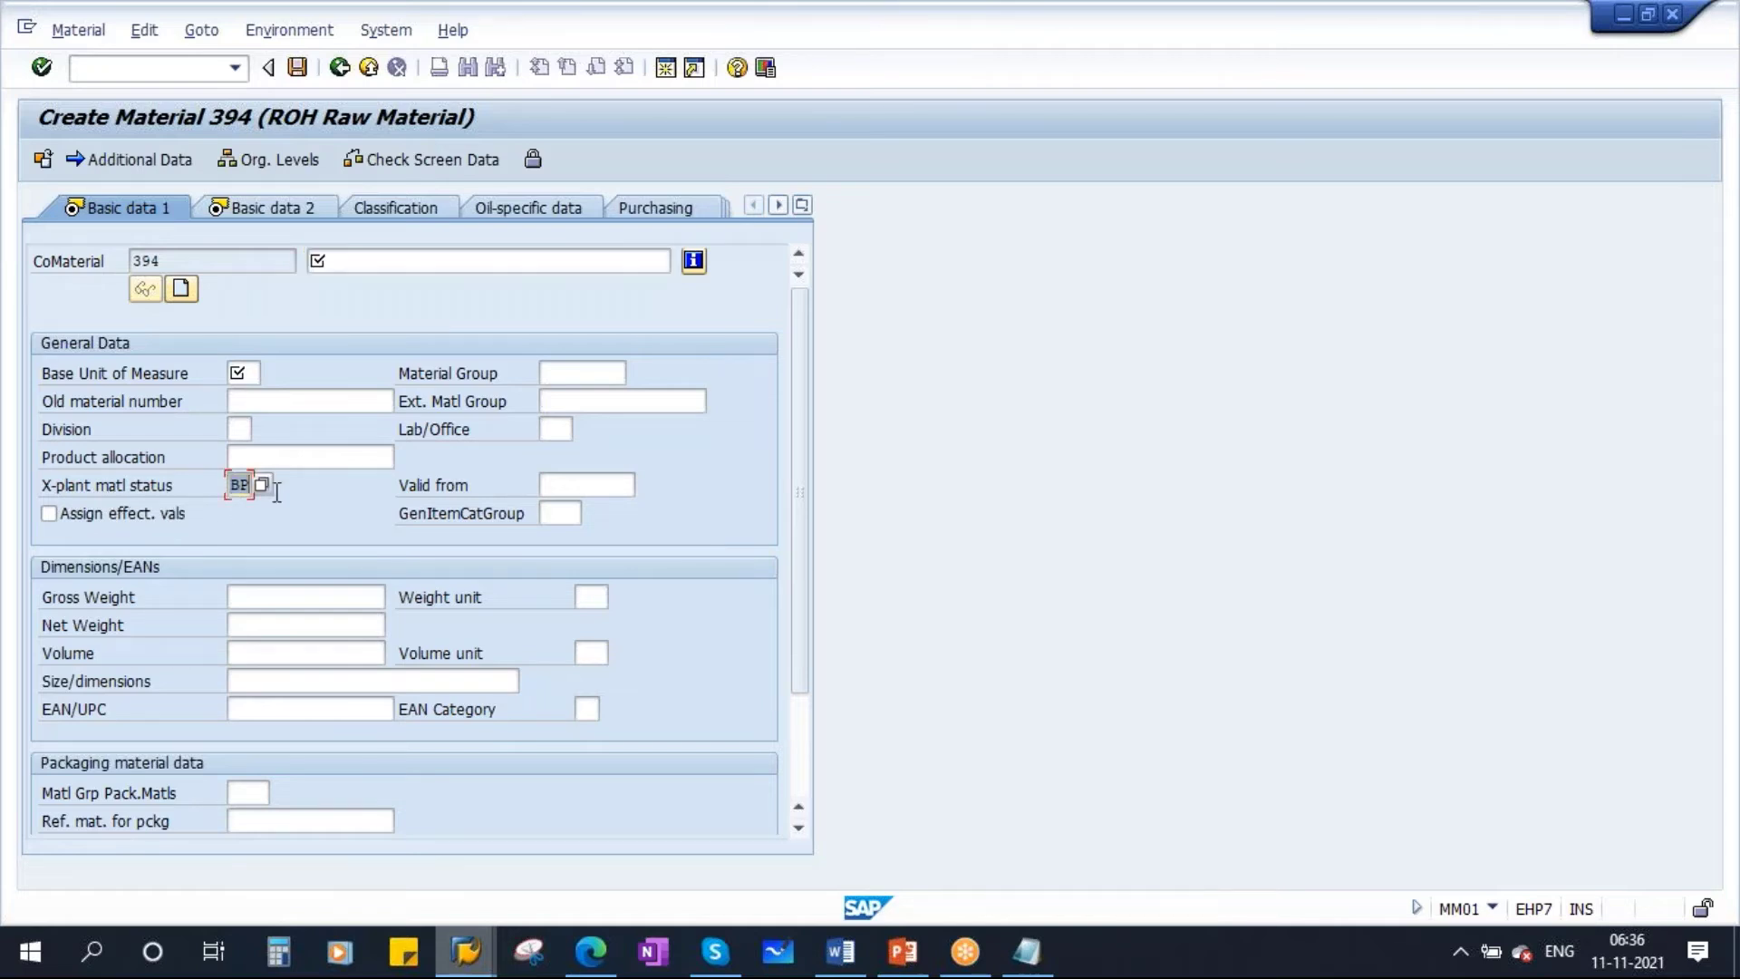
mouse_move(466, 950)
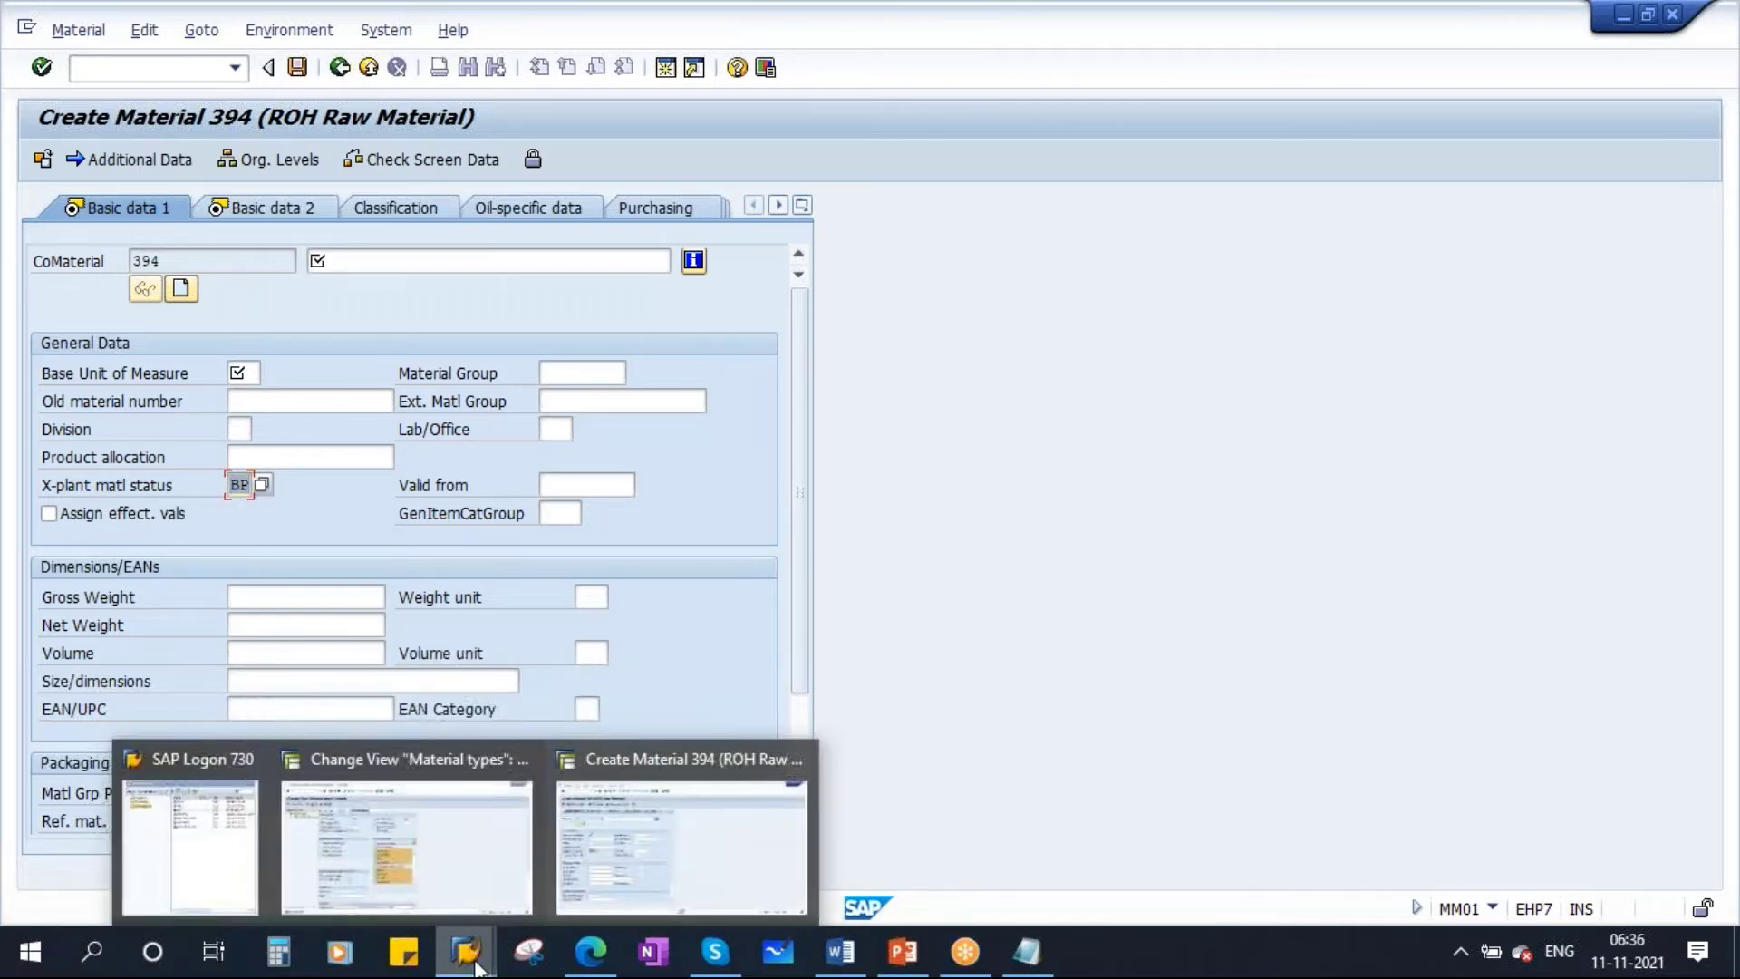
click(410, 749)
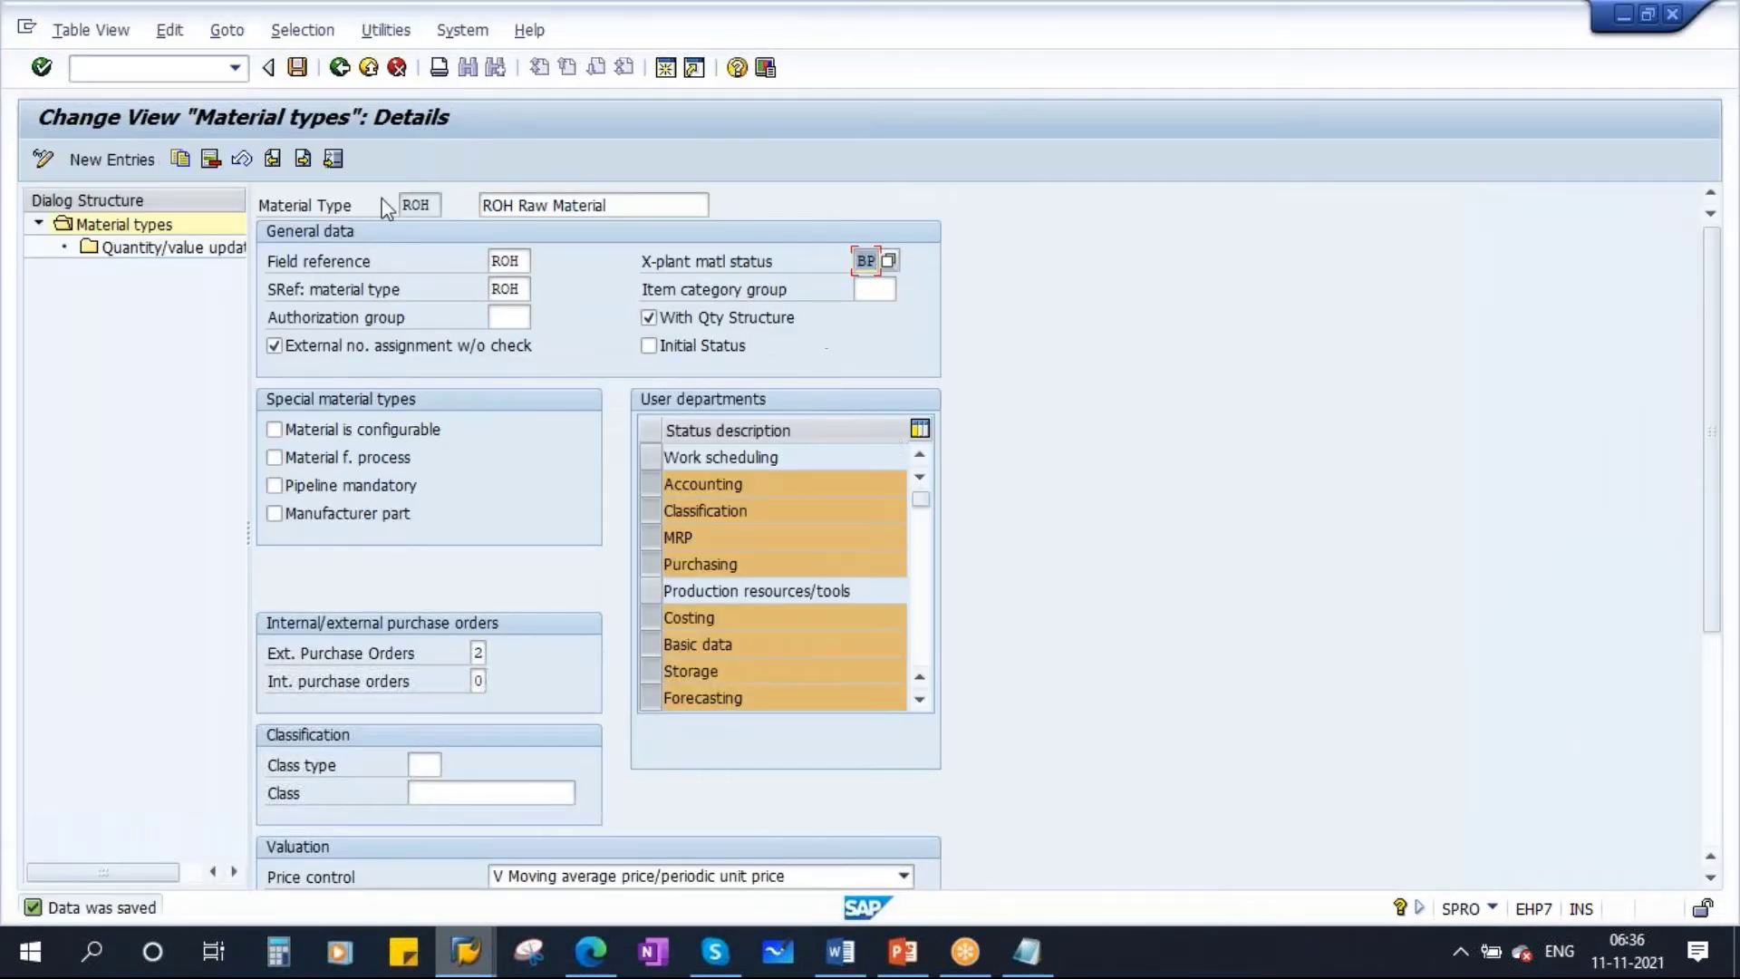
double_click(430, 205)
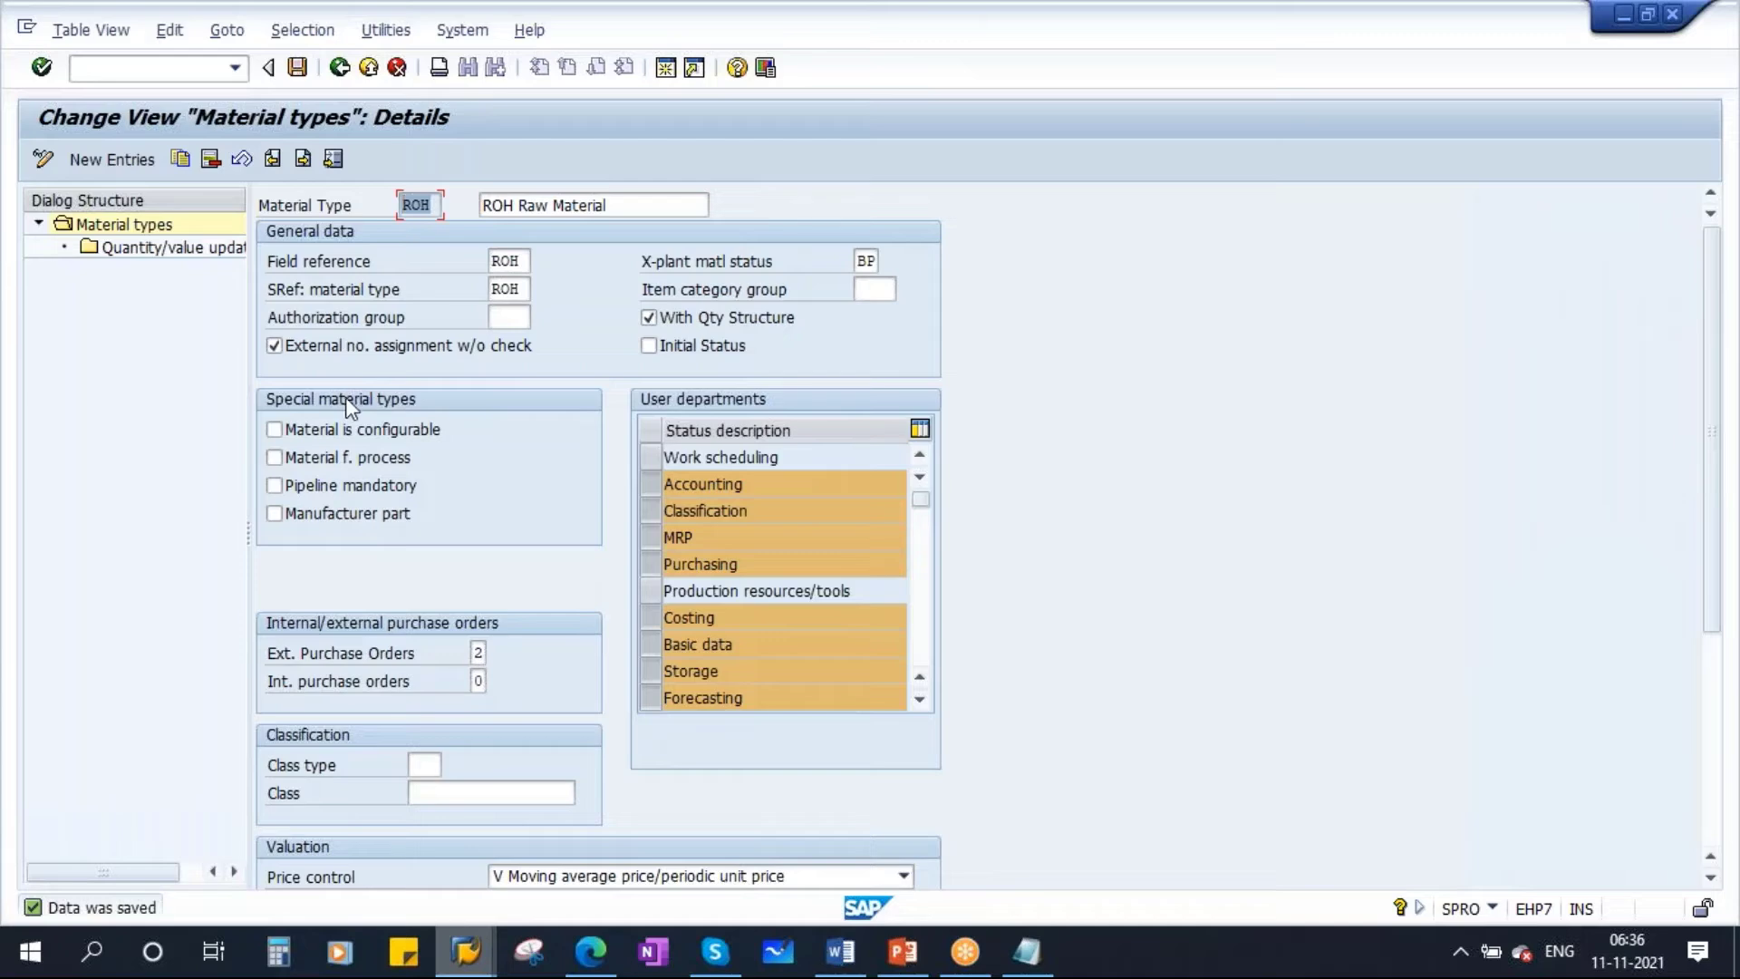
key(alt+Tab)
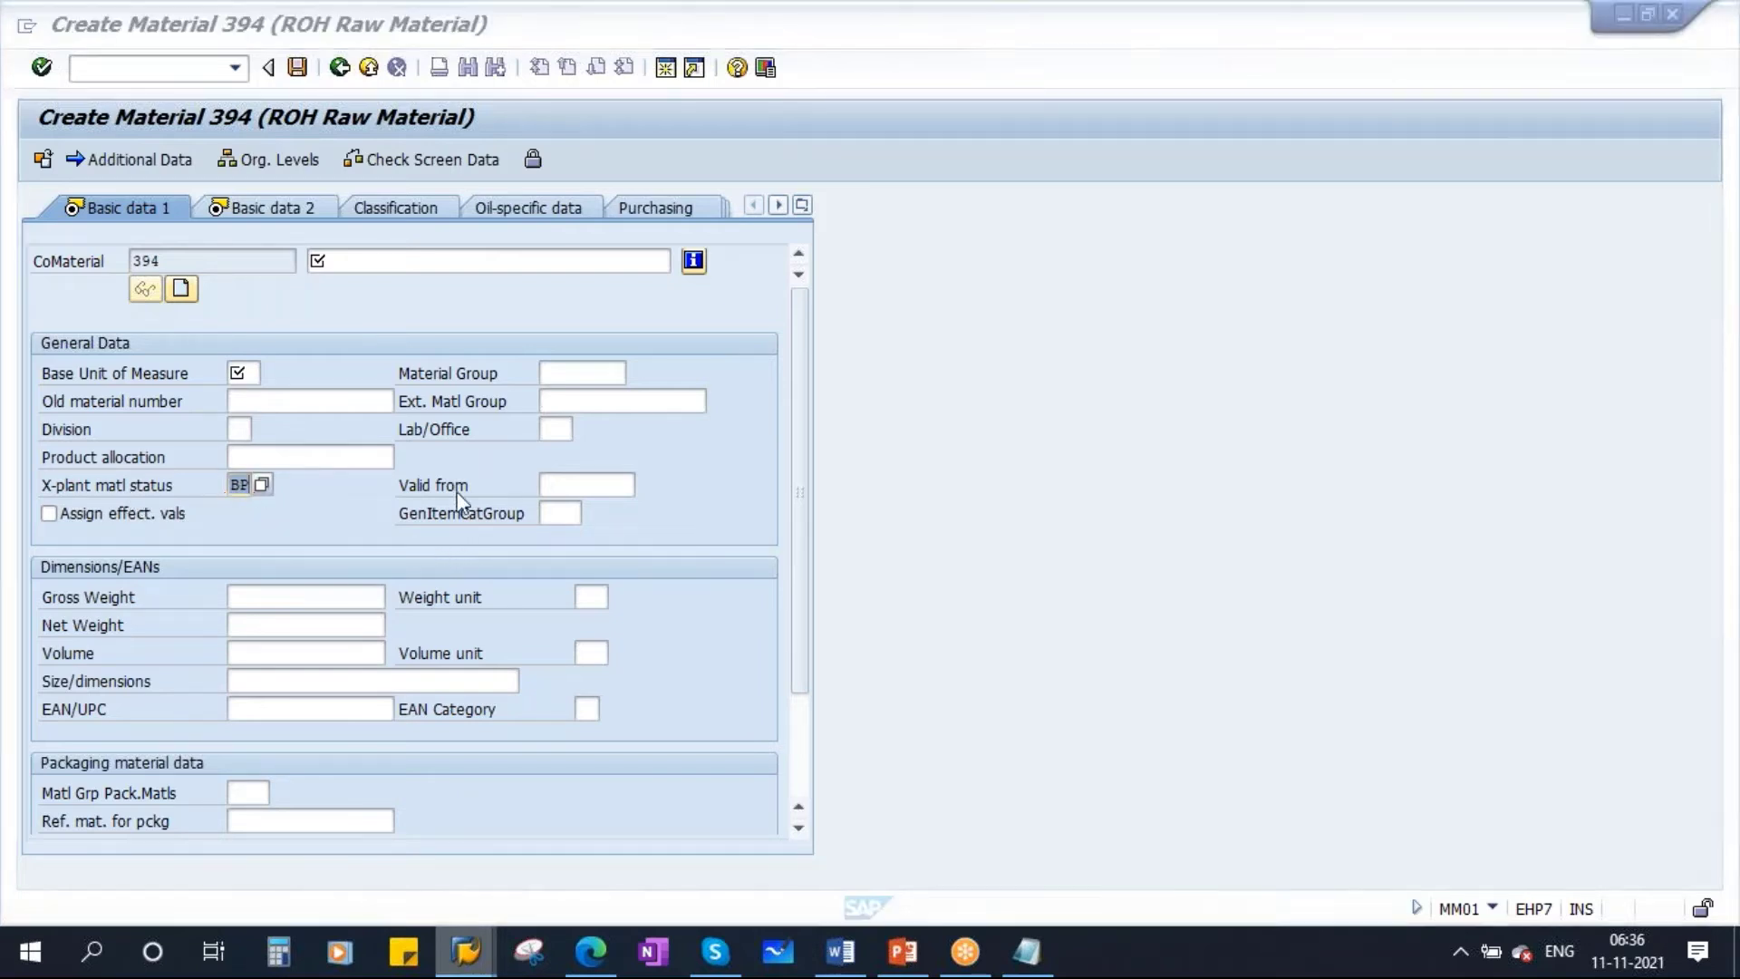
Switch to the material types customizing session and examine the reference fields and item category group of material type ROH
key(alt+Tab)
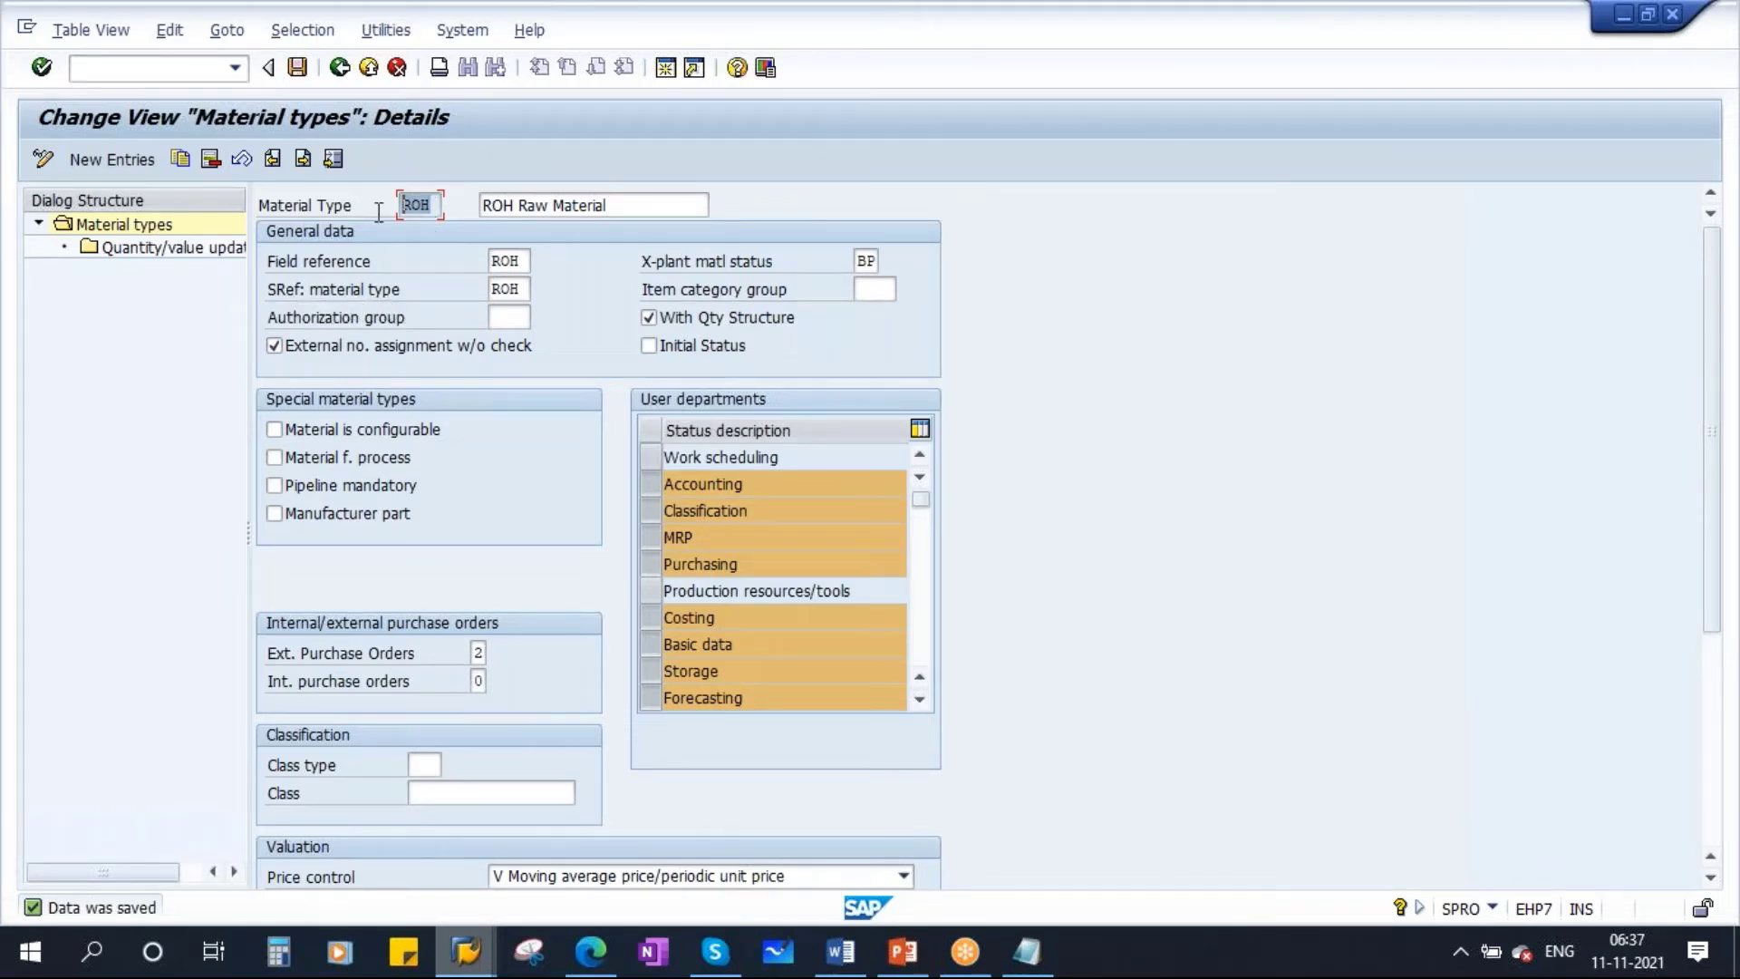
click(529, 295)
click(870, 293)
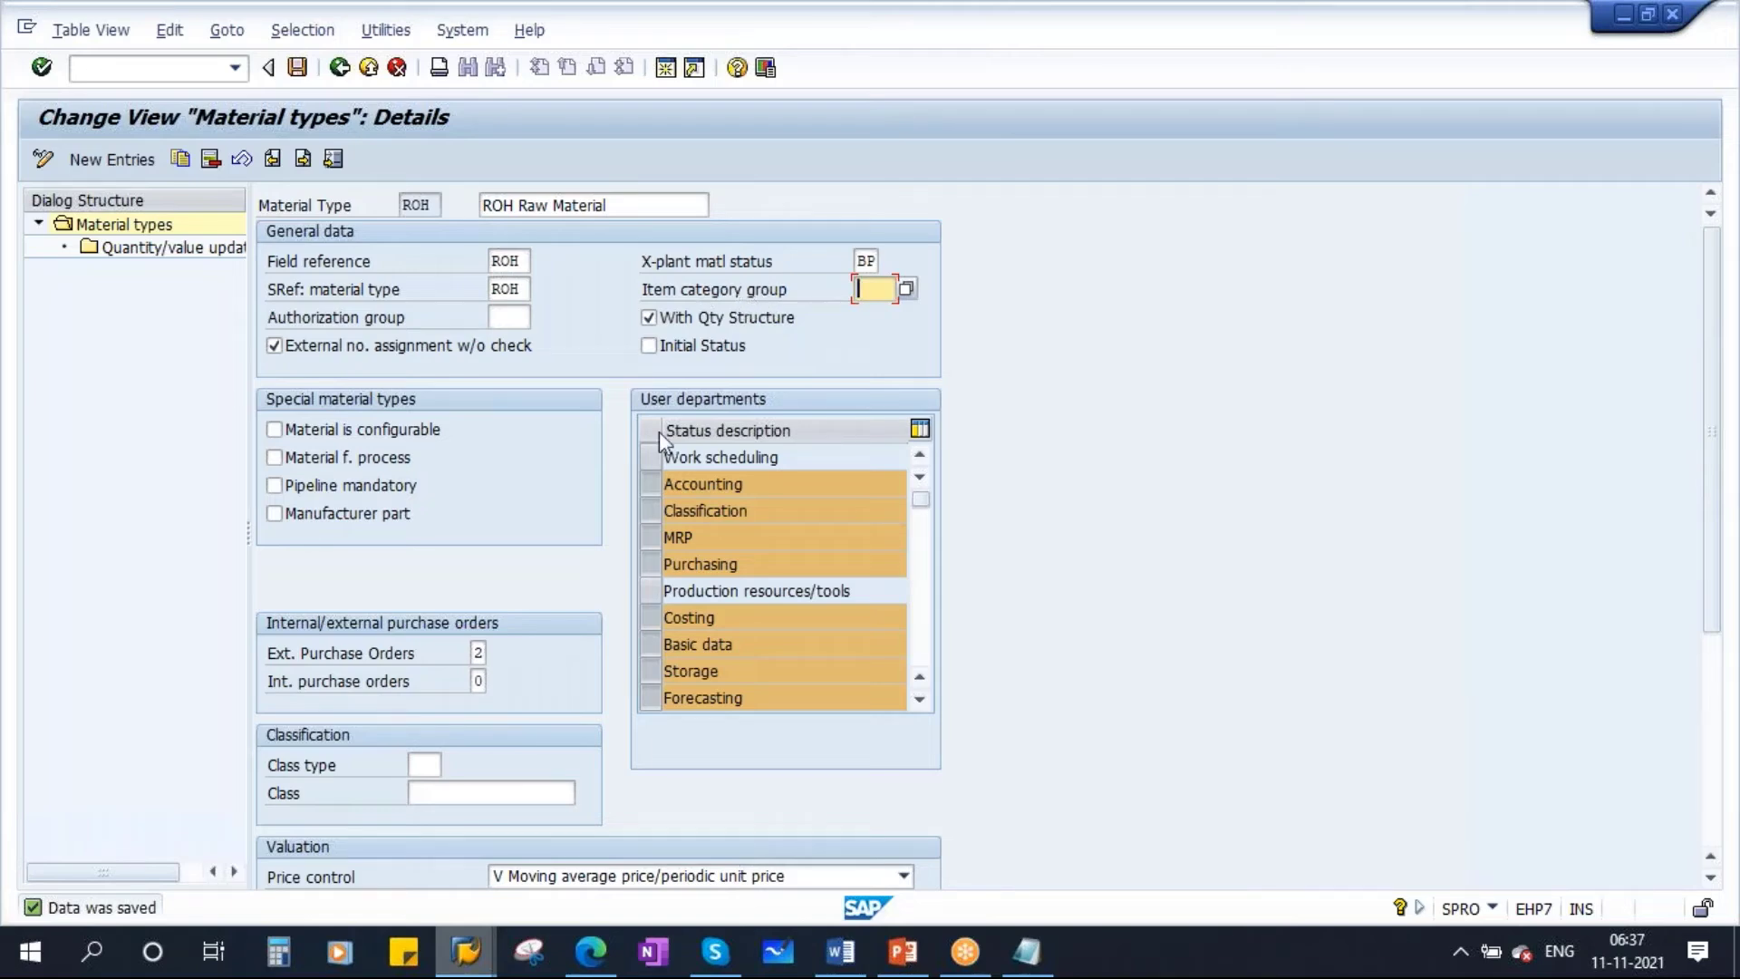
Return to the material creation session and review the list of views available for the ROH material
mouse_move(465, 951)
click(627, 772)
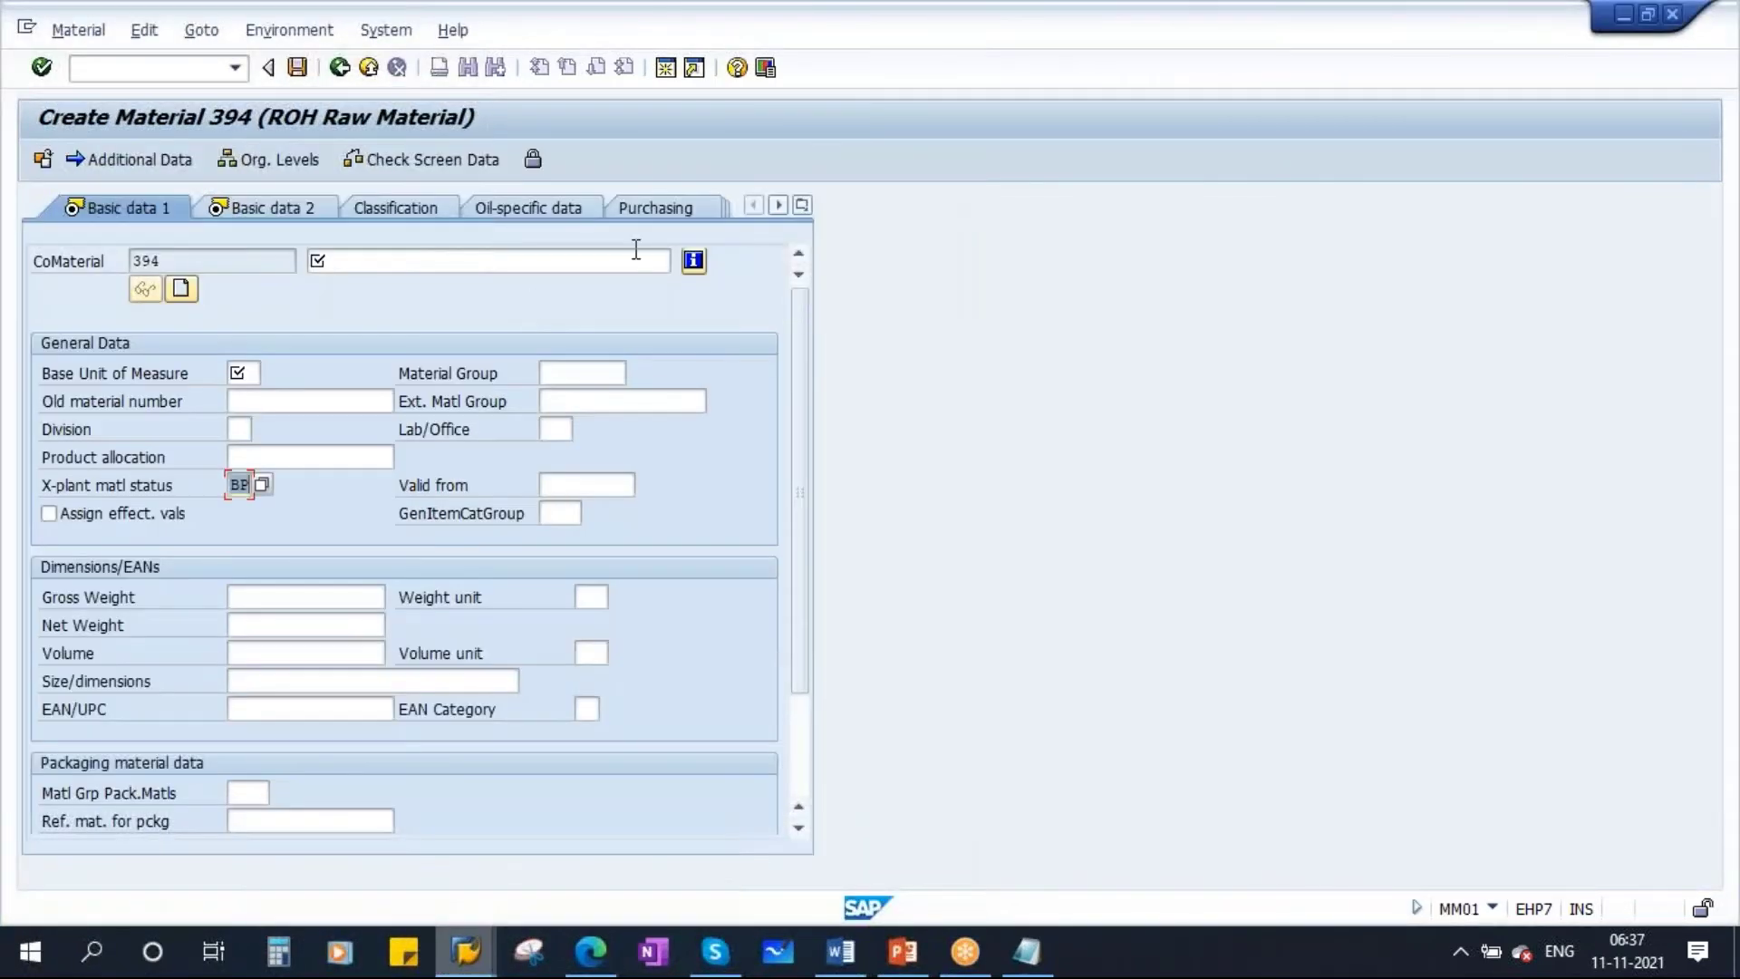
click(802, 206)
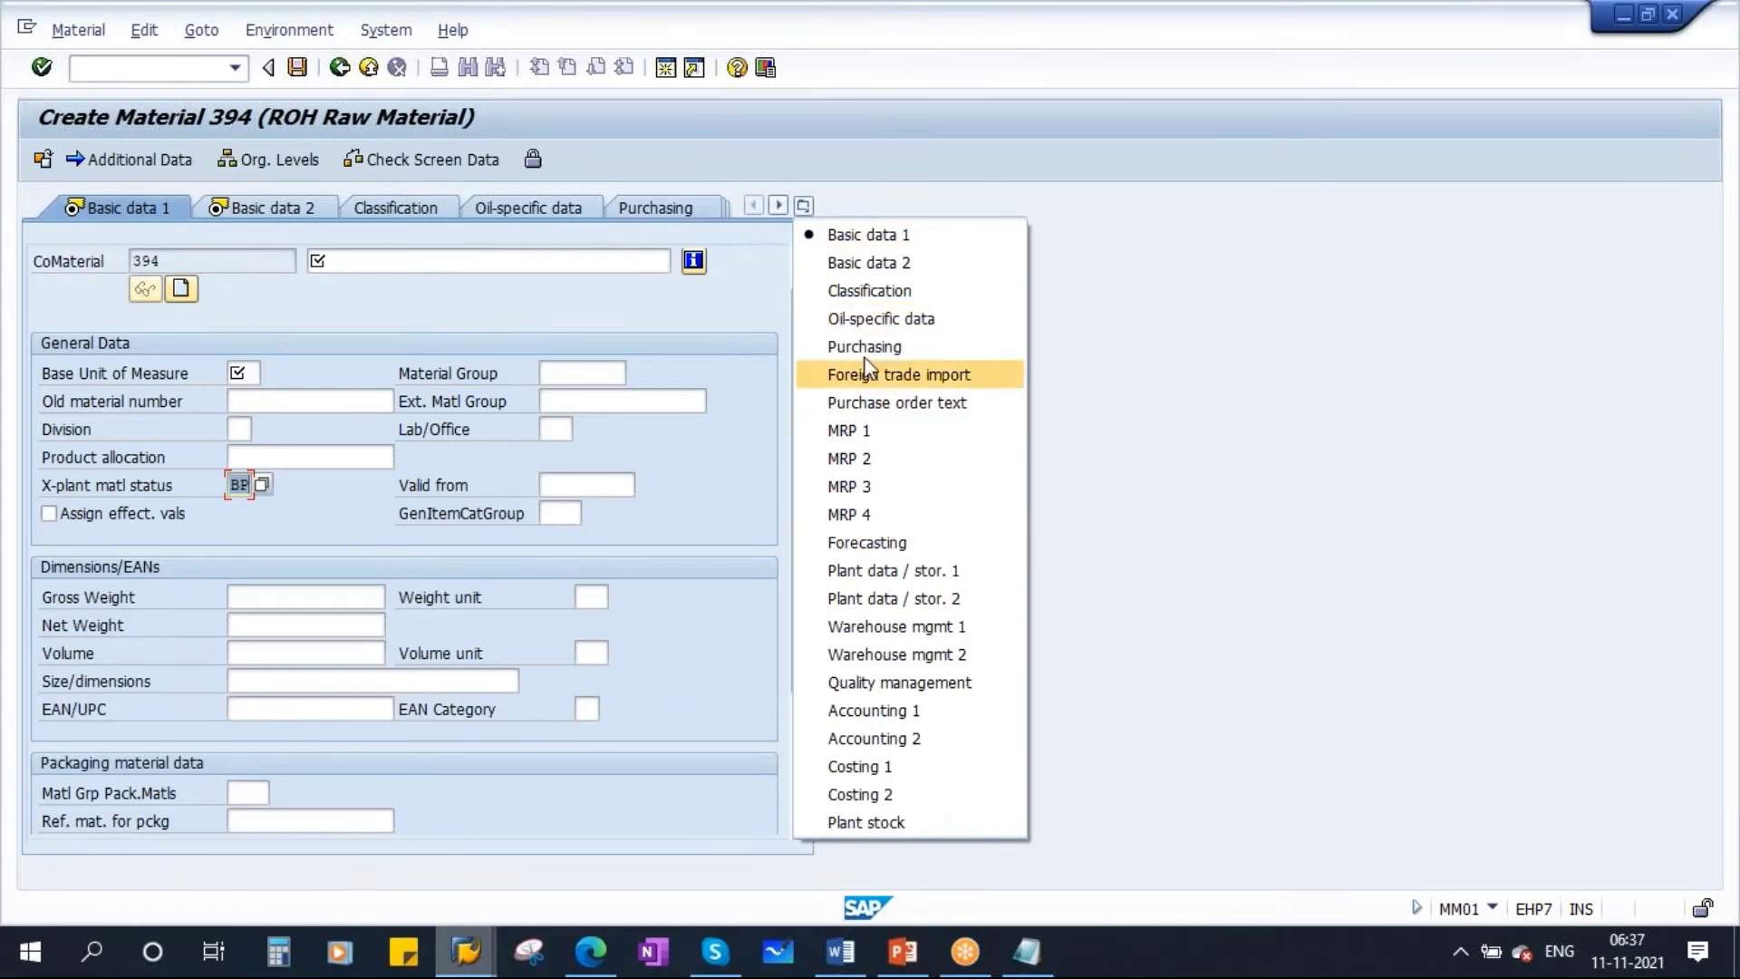
click(1071, 629)
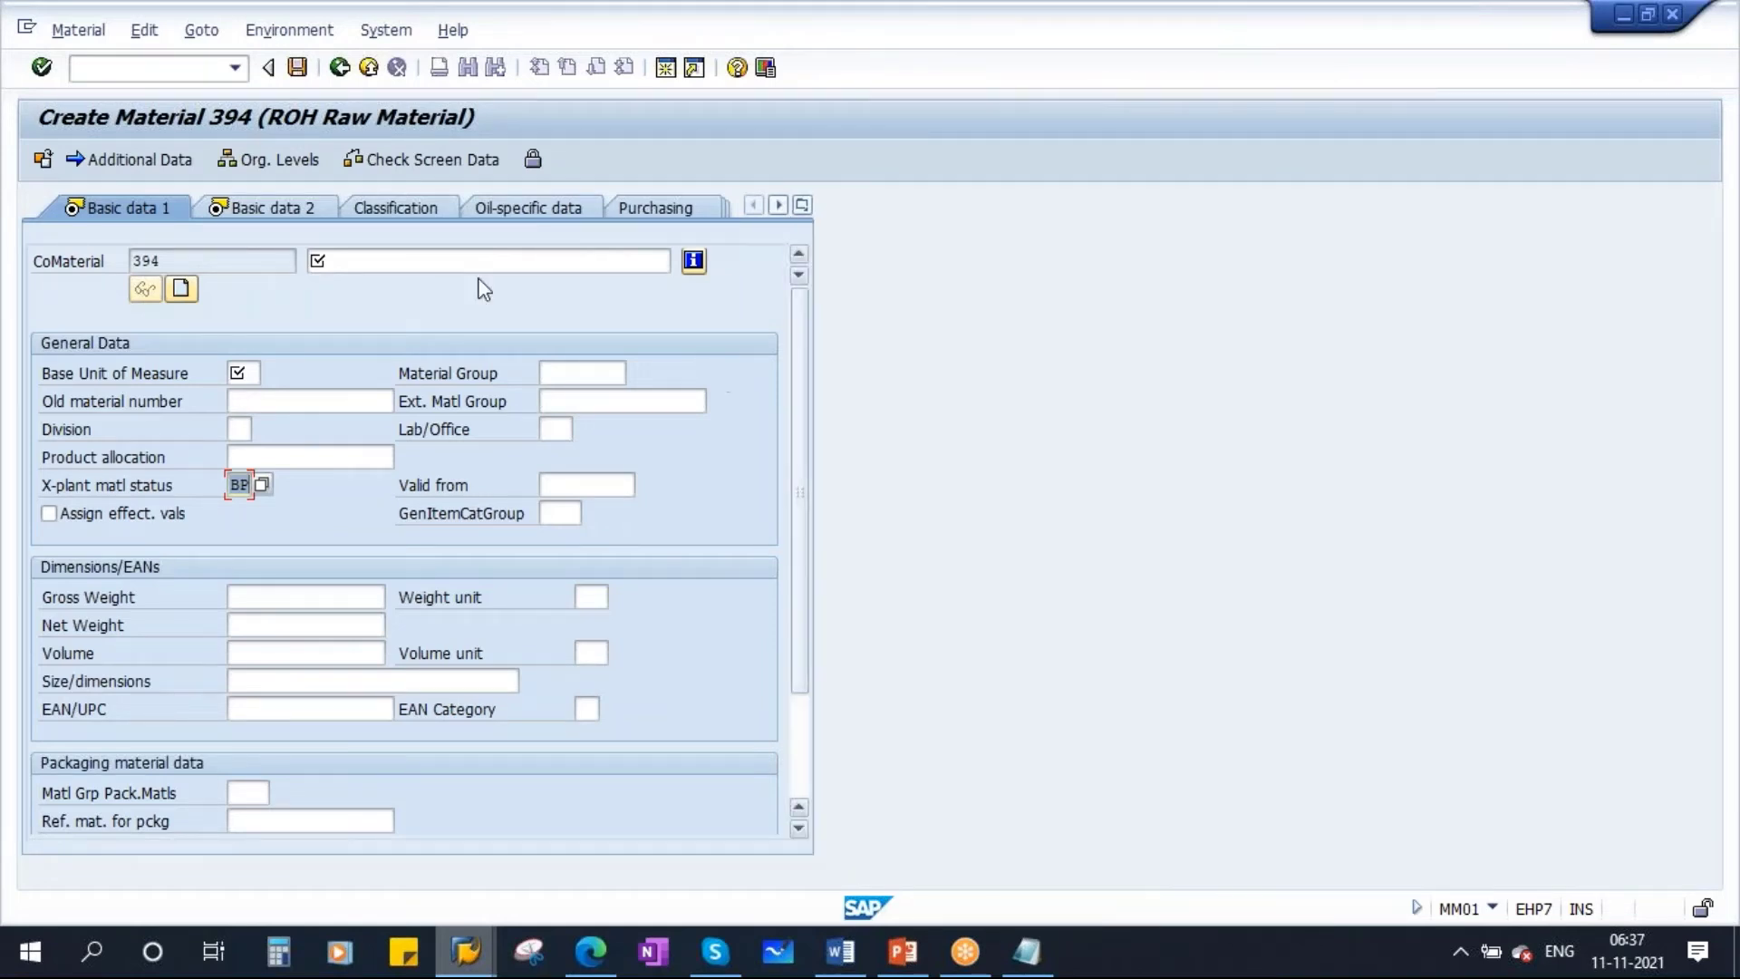
Leave the unsaved ROH material and restart transaction MM01
click(127, 68)
key(Return)
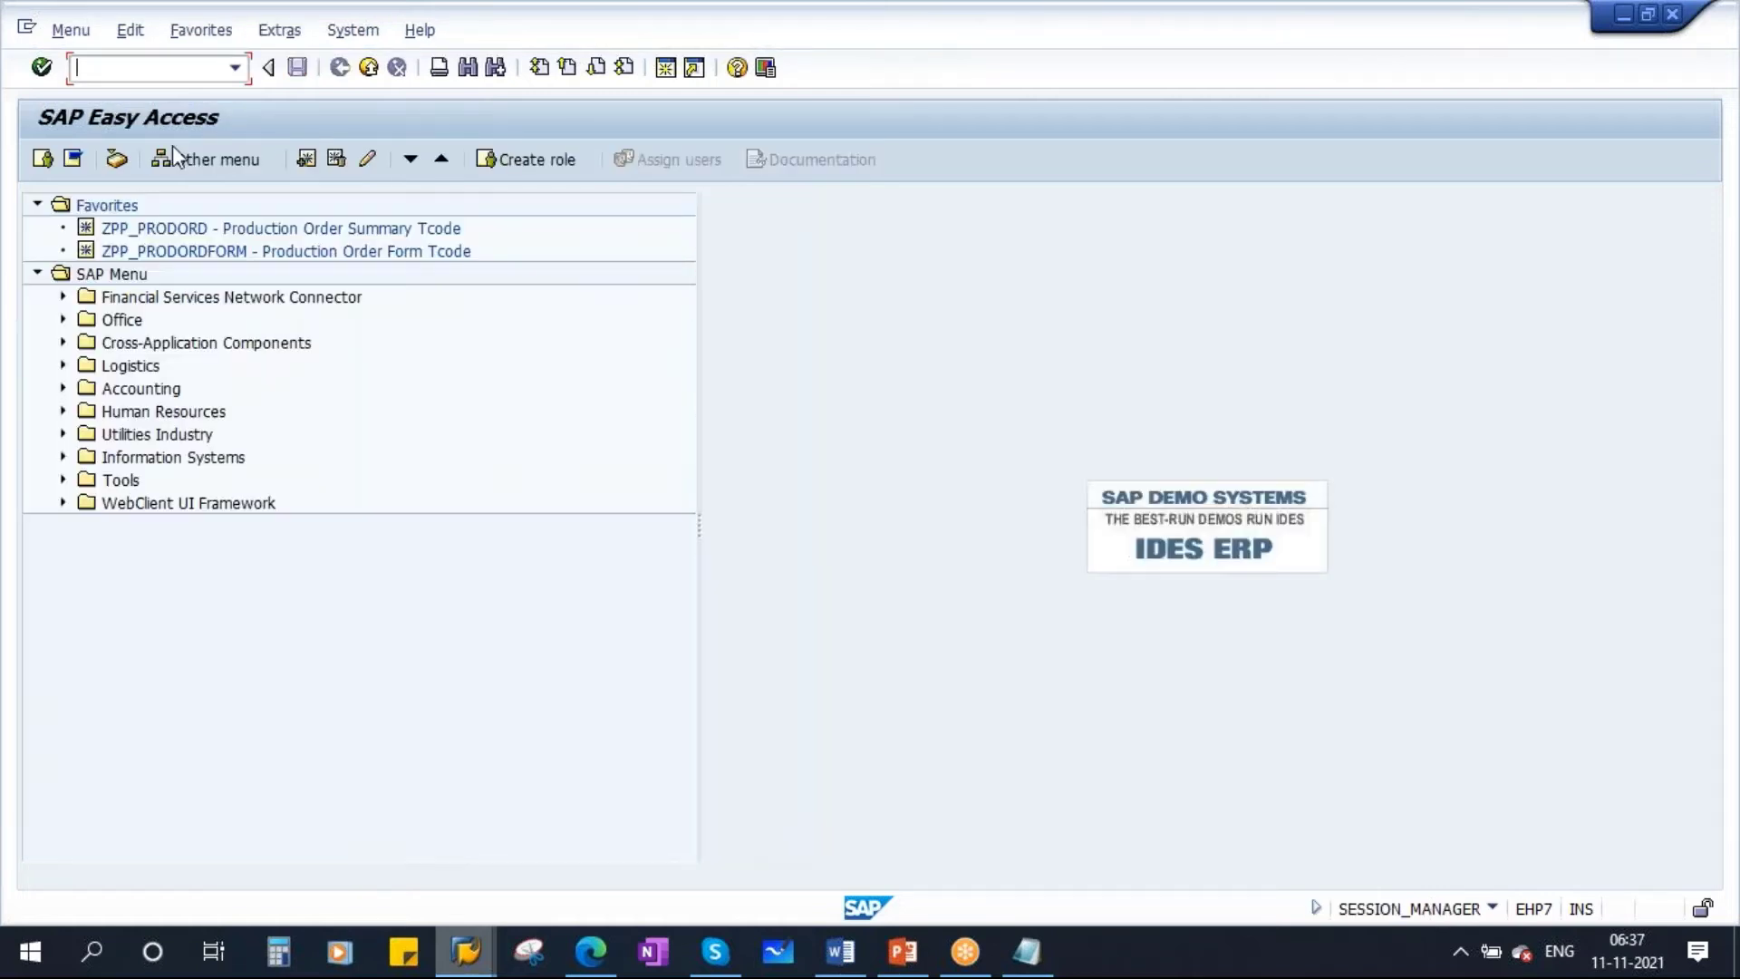
text(mm01)
key(Return)
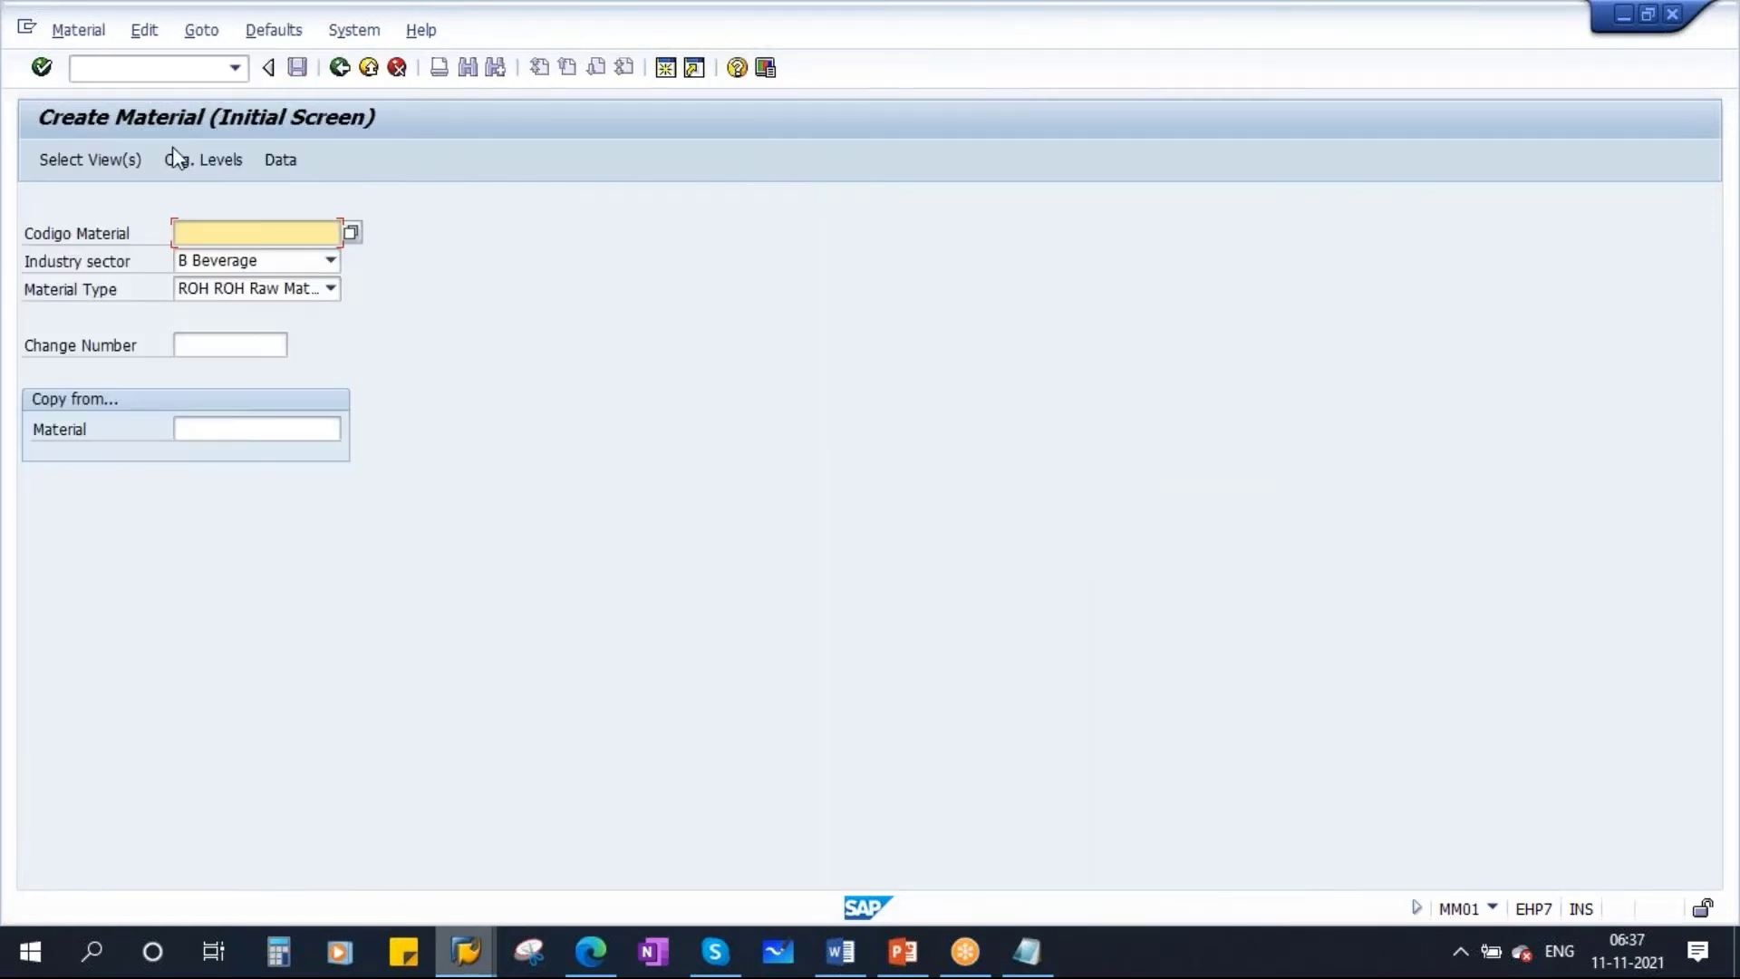
Set the new material's type to FERT finished product, keeping industry sector B Beverage
click(331, 288)
scroll(140, 412, down, 1)
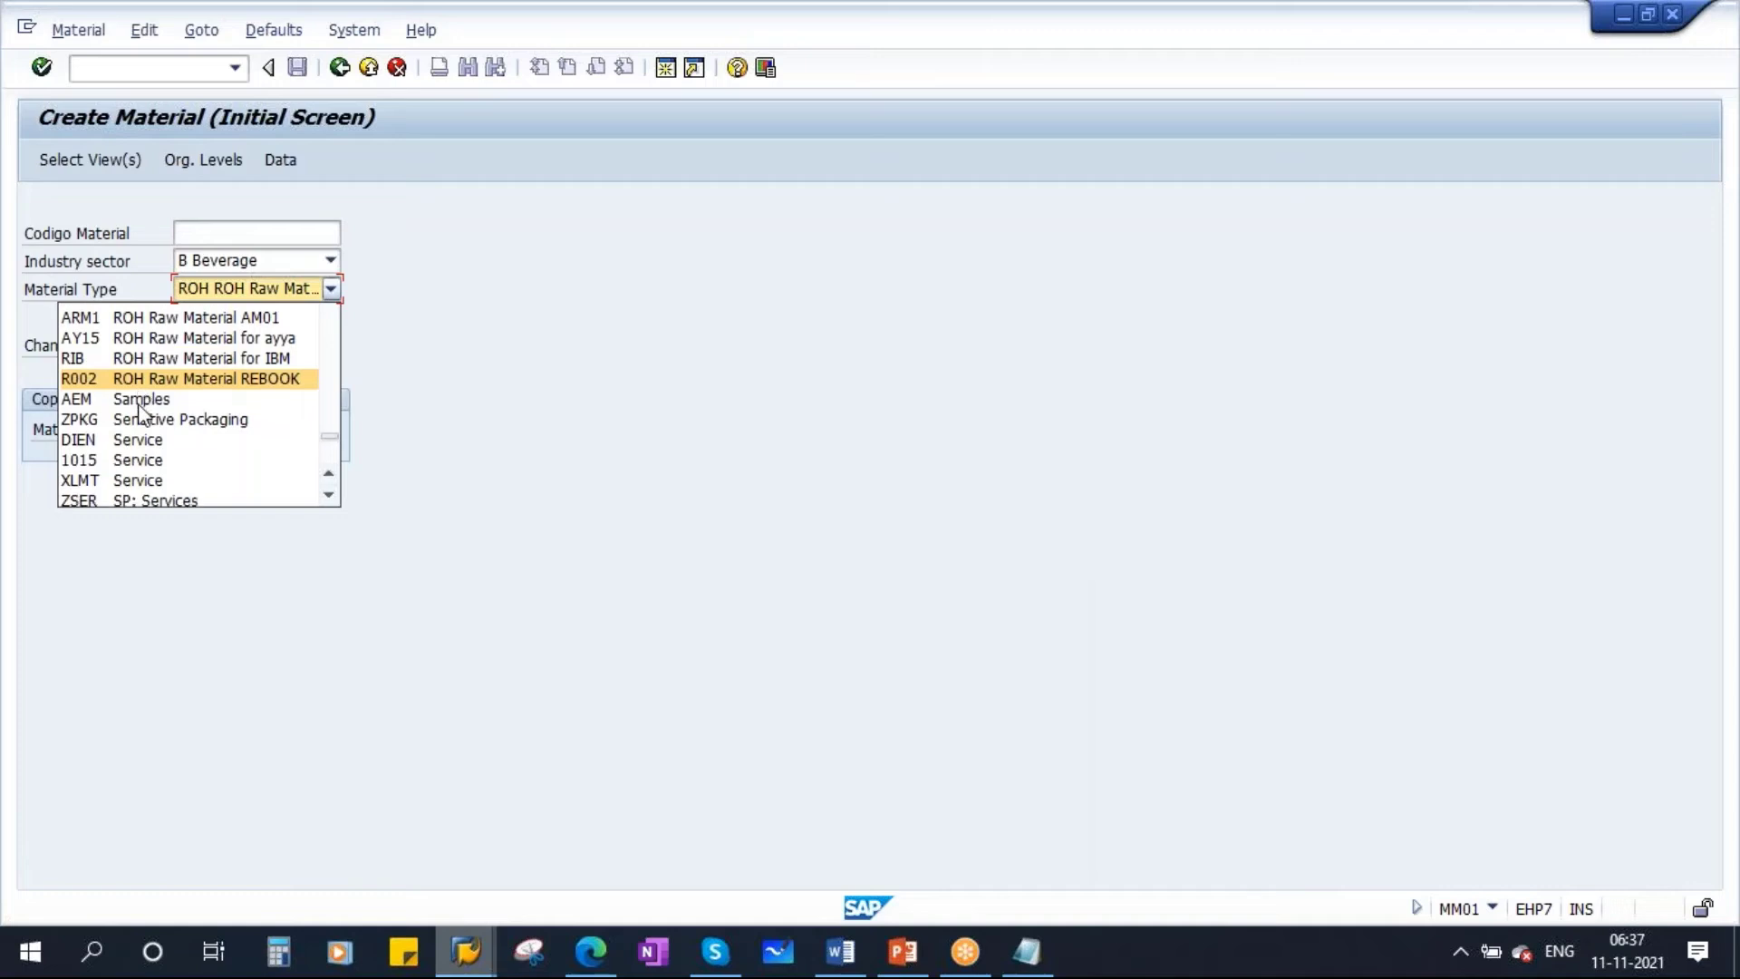
scroll(141, 413, up, 5)
click(222, 313)
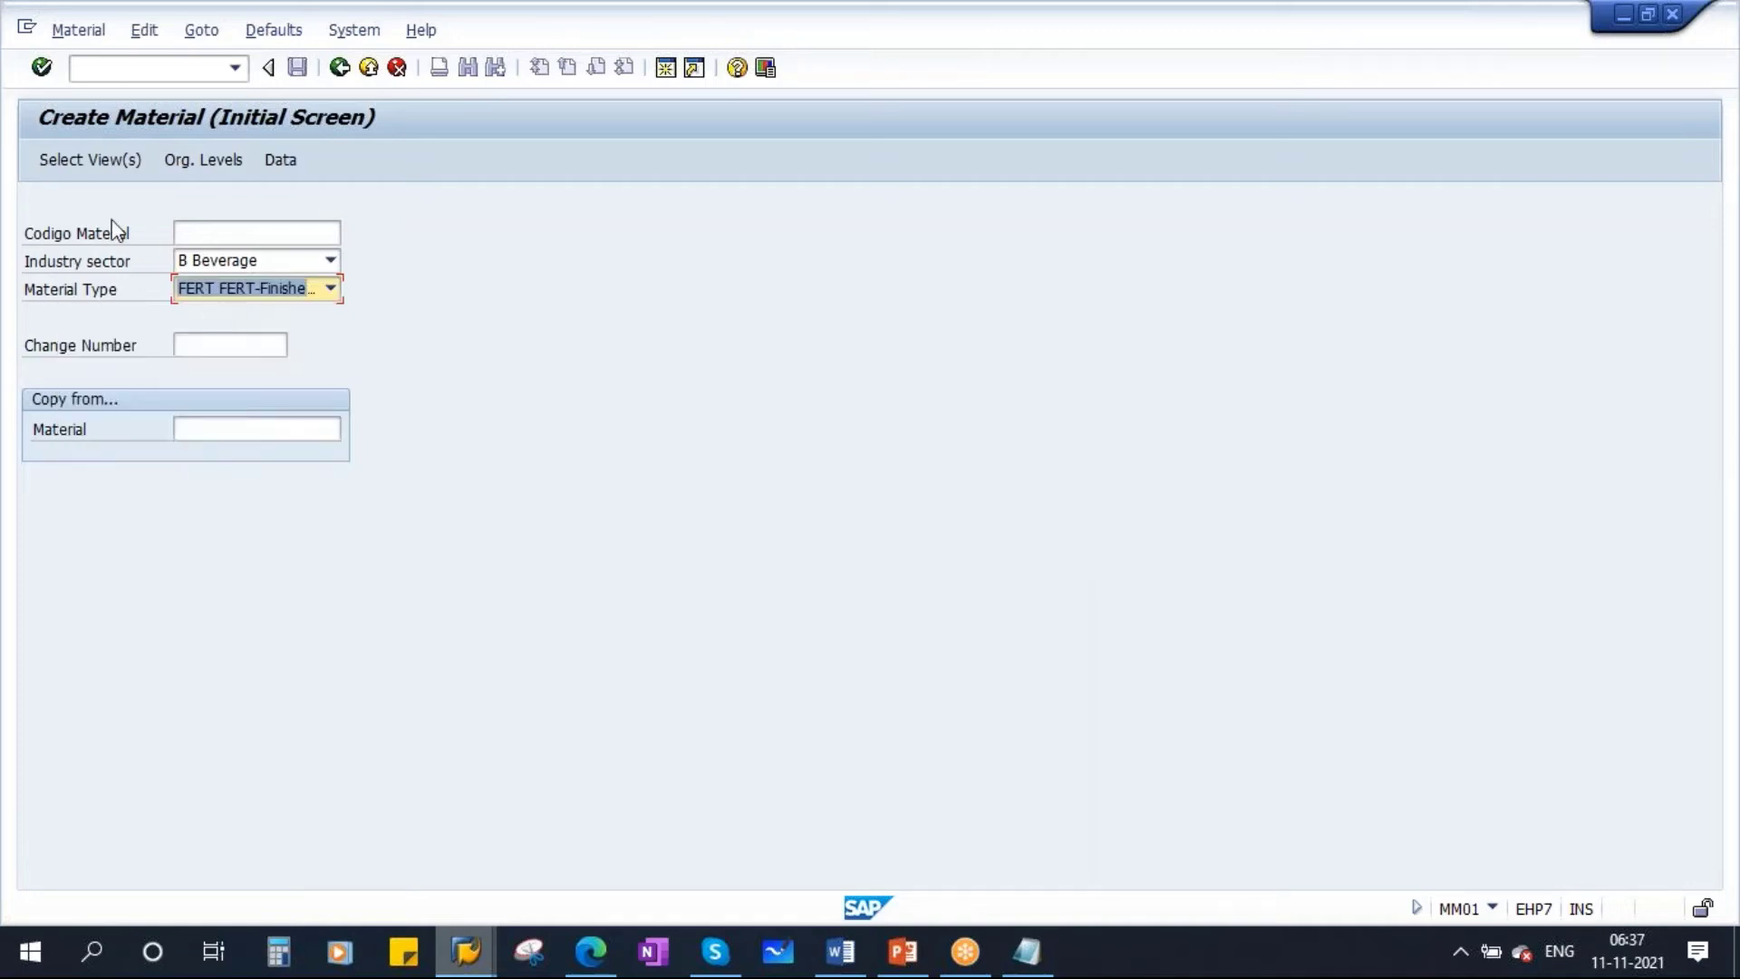
Select only Basic Data 1 and 2, Sales Org. Data 1 and 2, and Sales: General/Plant Data views for the FERT material
click(102, 170)
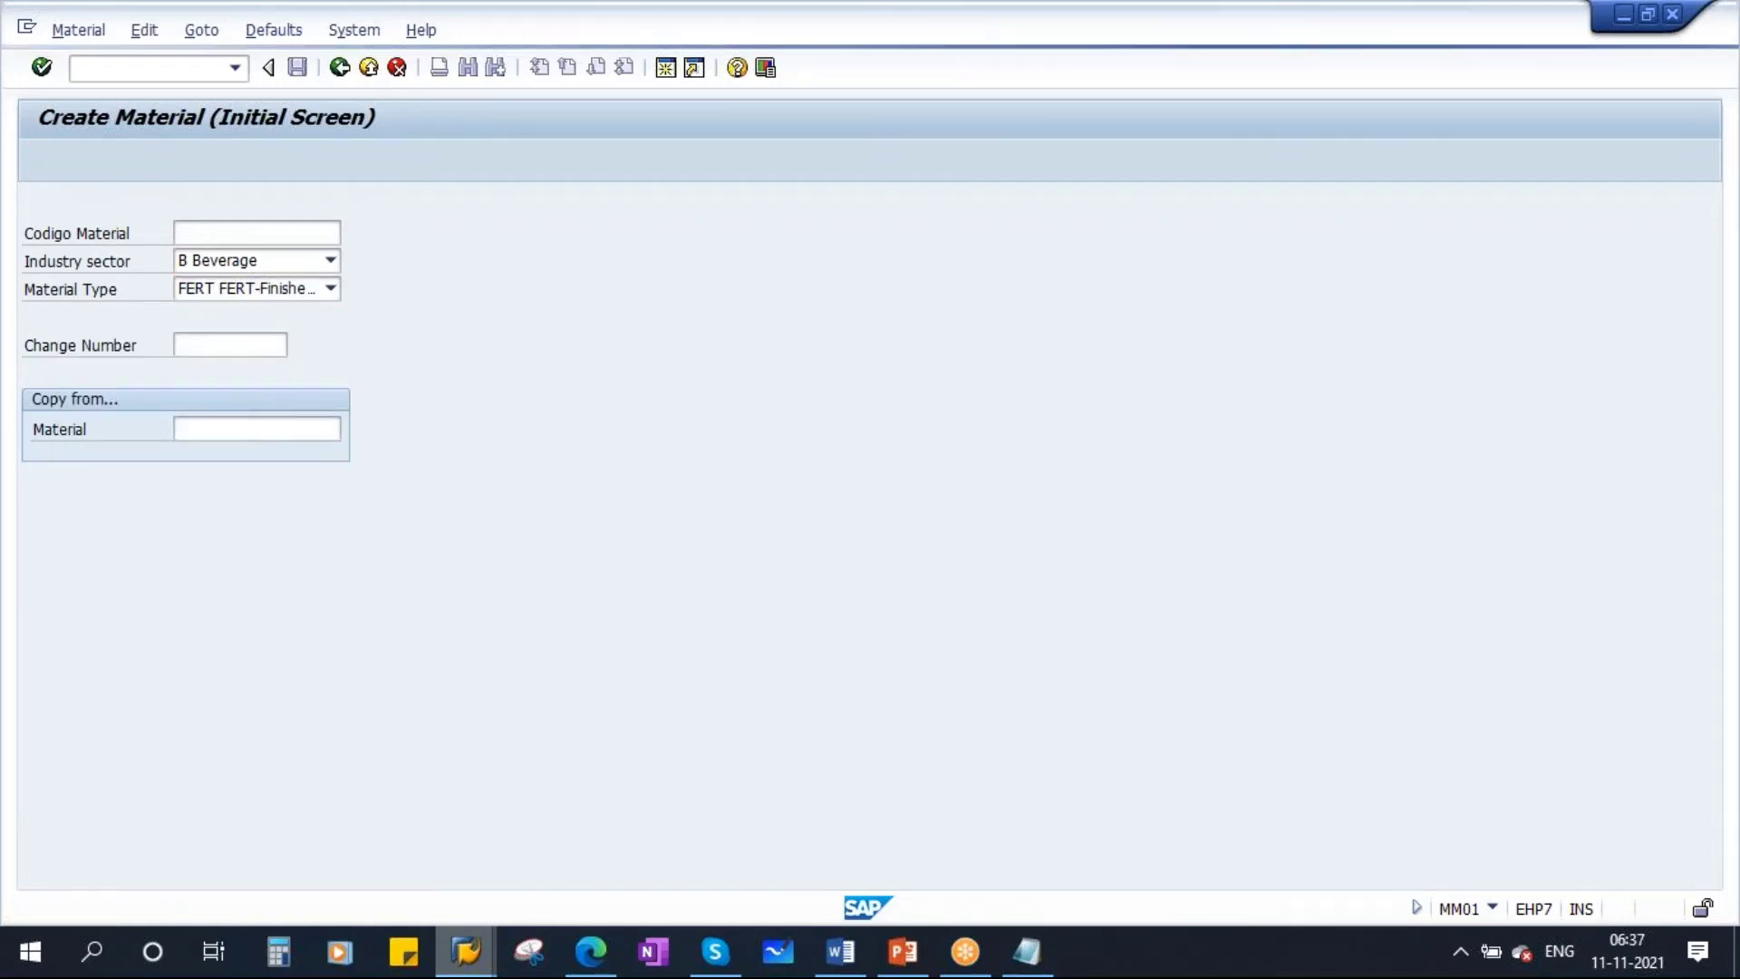
click(610, 710)
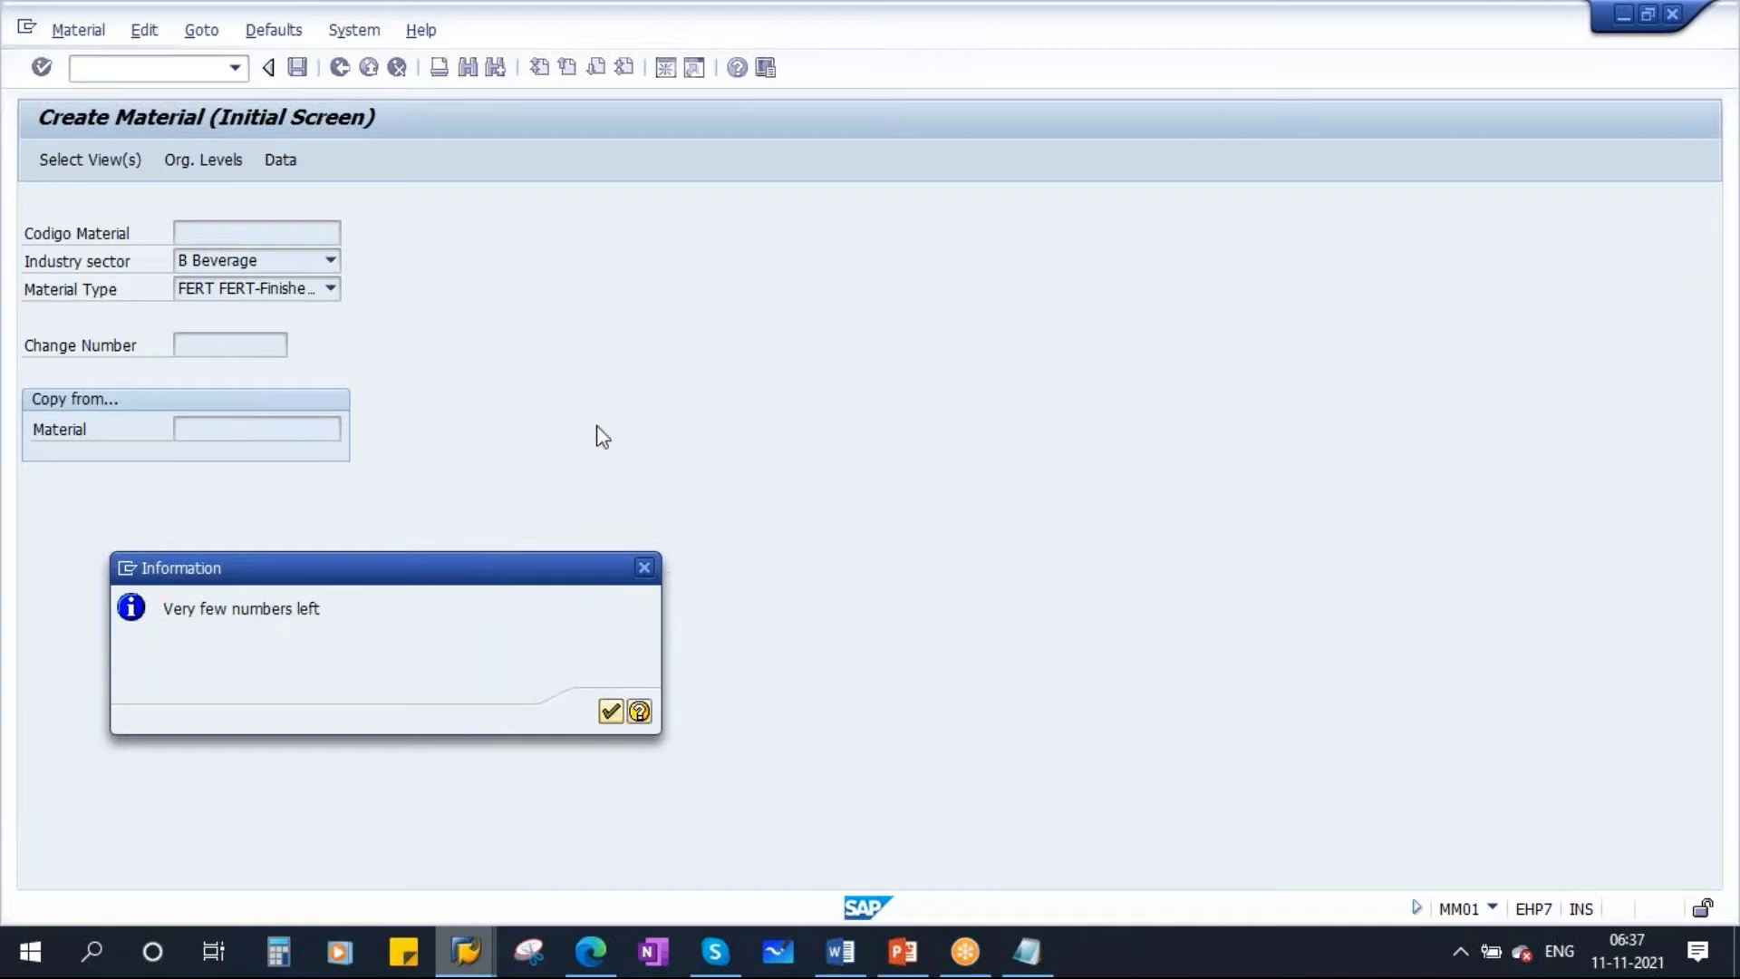
click(610, 714)
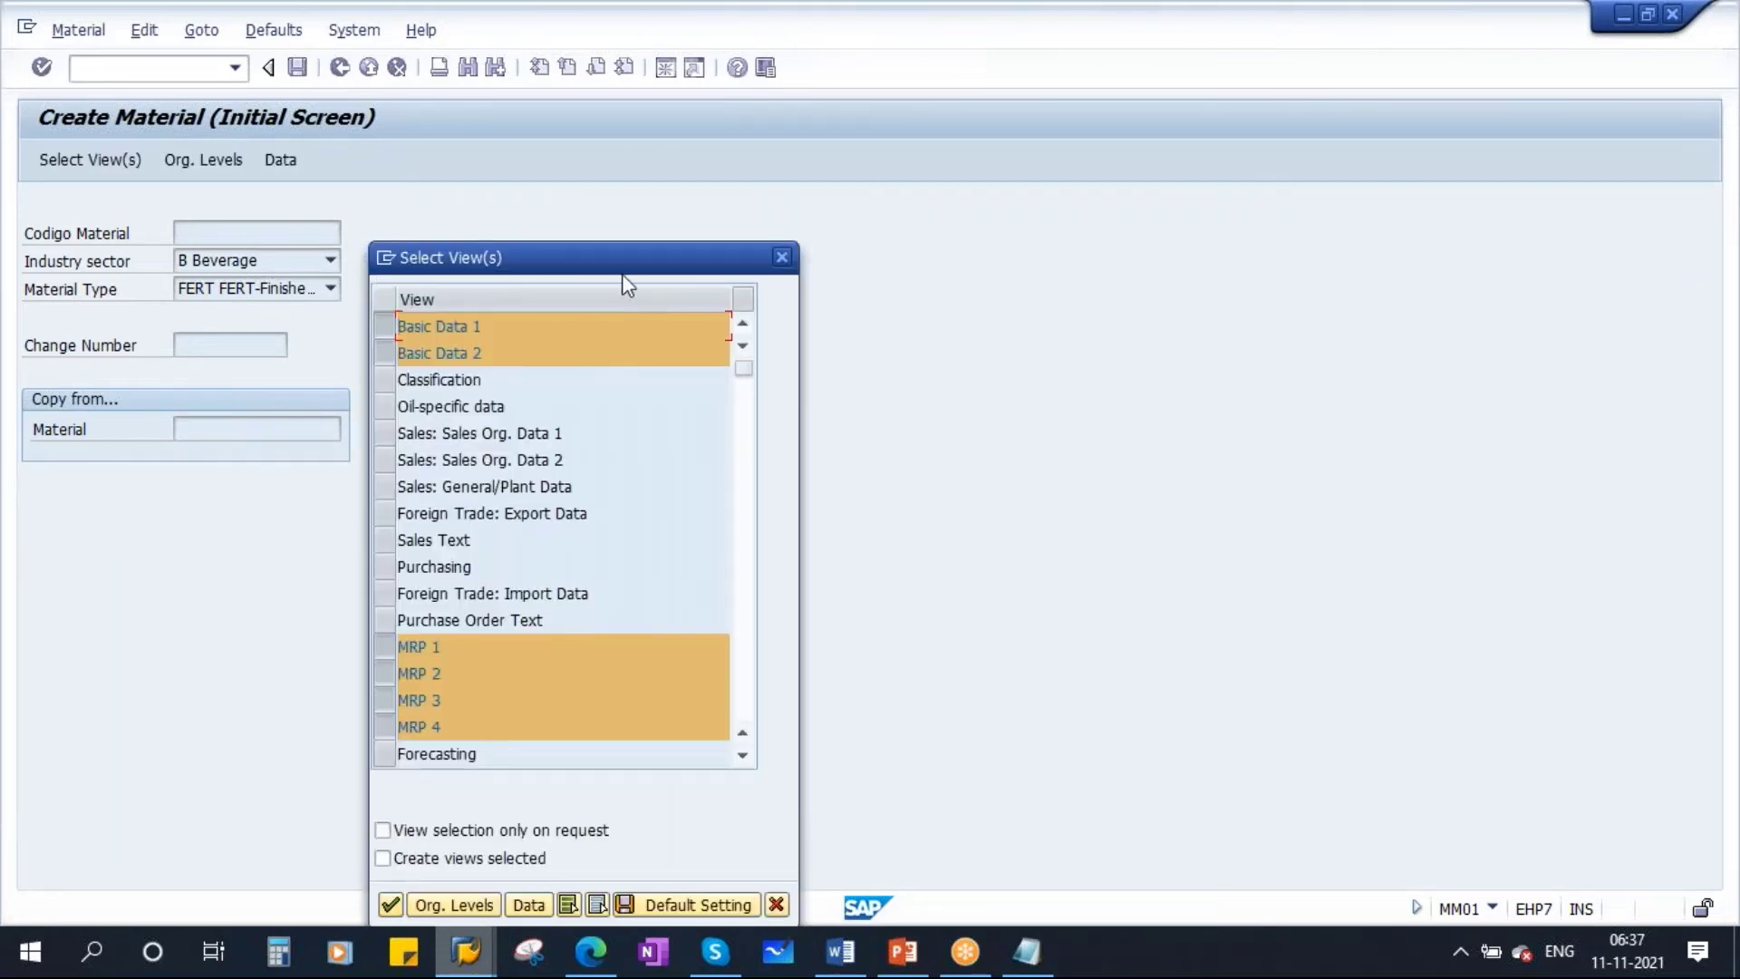
drag(625, 263, 736, 196)
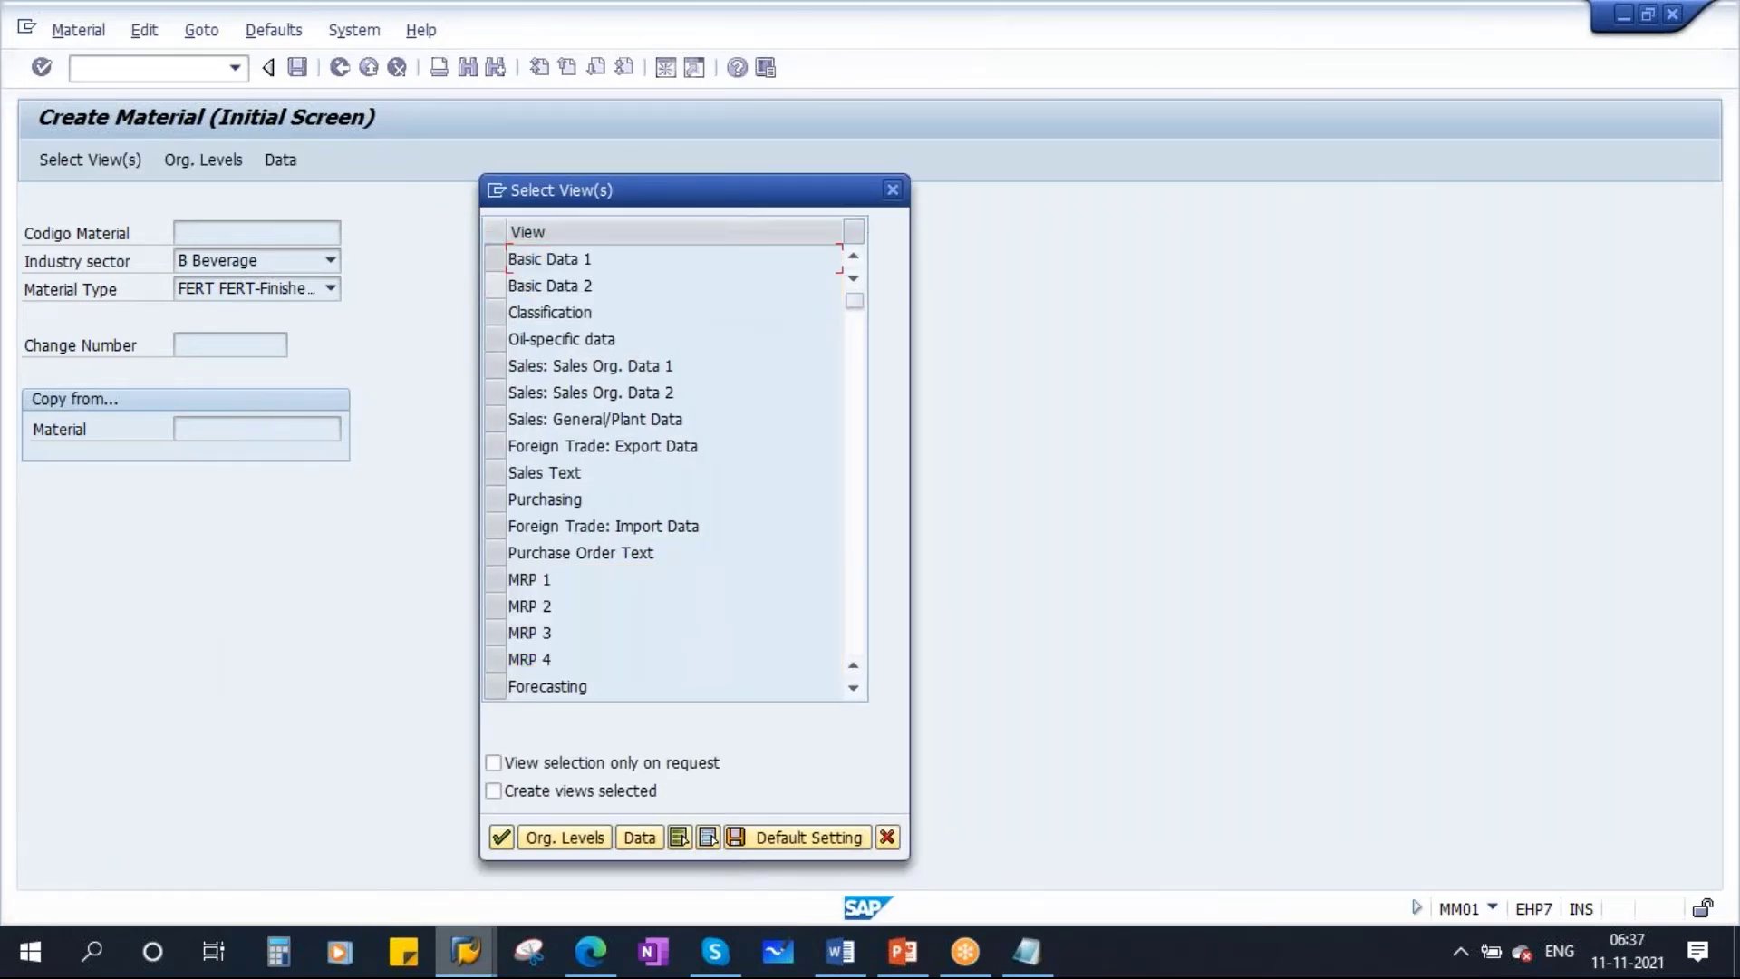
click(495, 260)
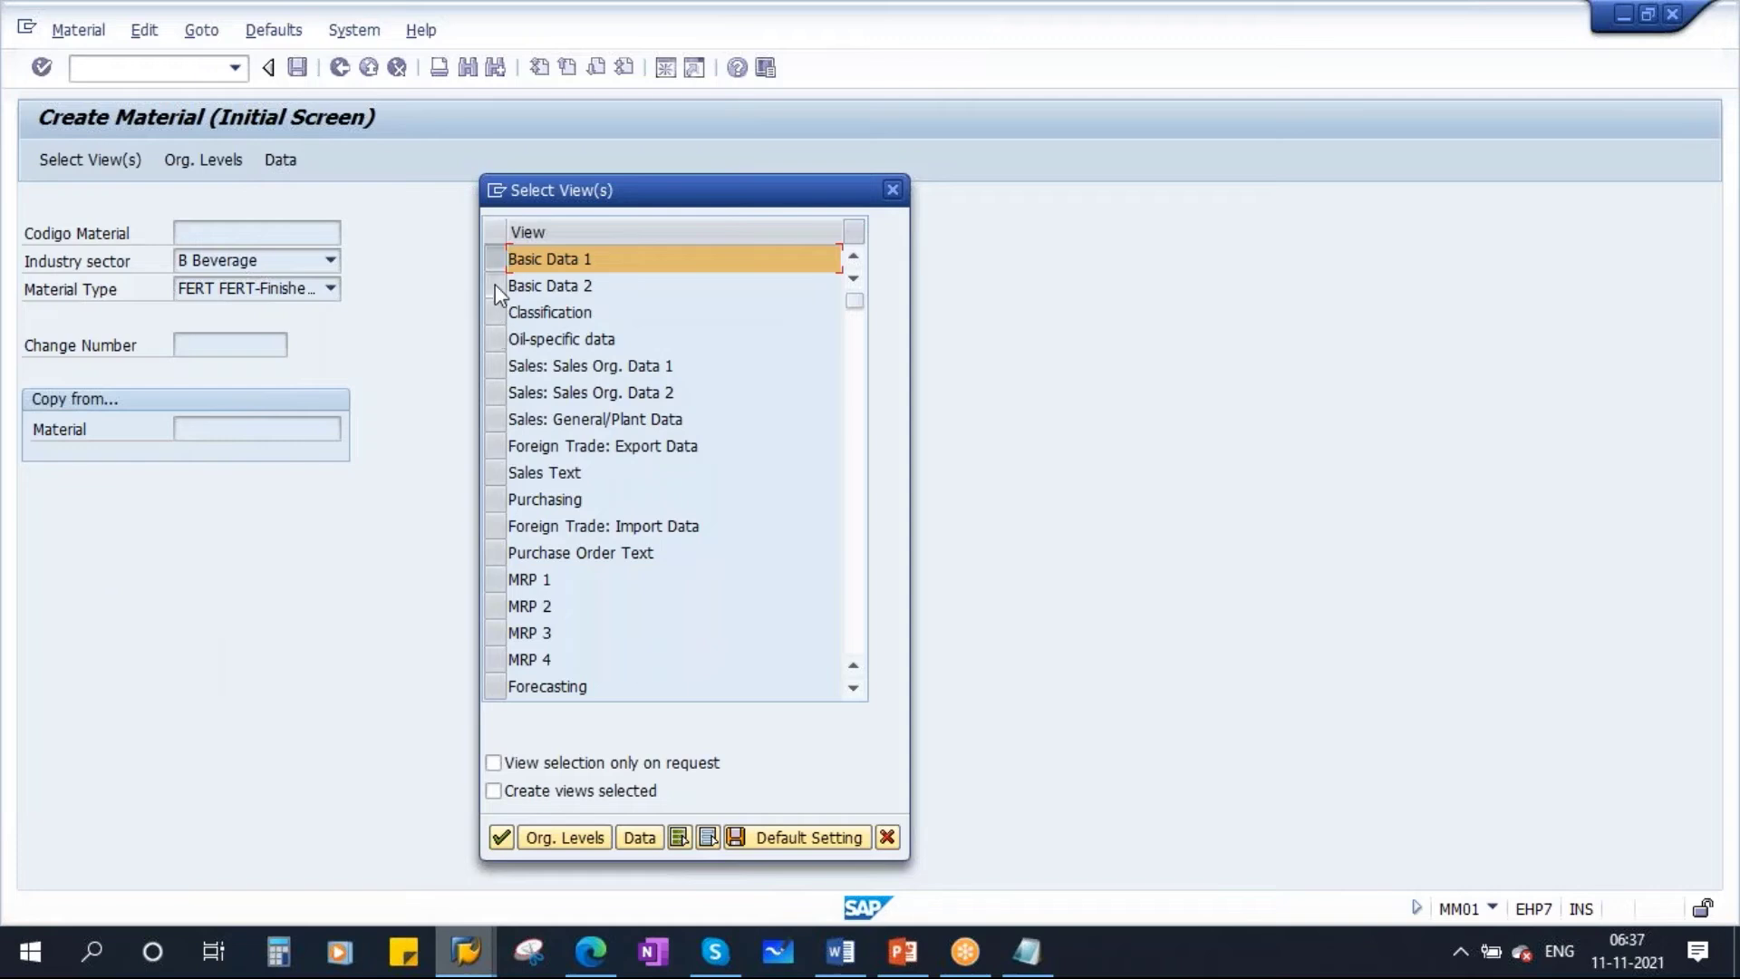
click(494, 286)
click(492, 364)
click(492, 391)
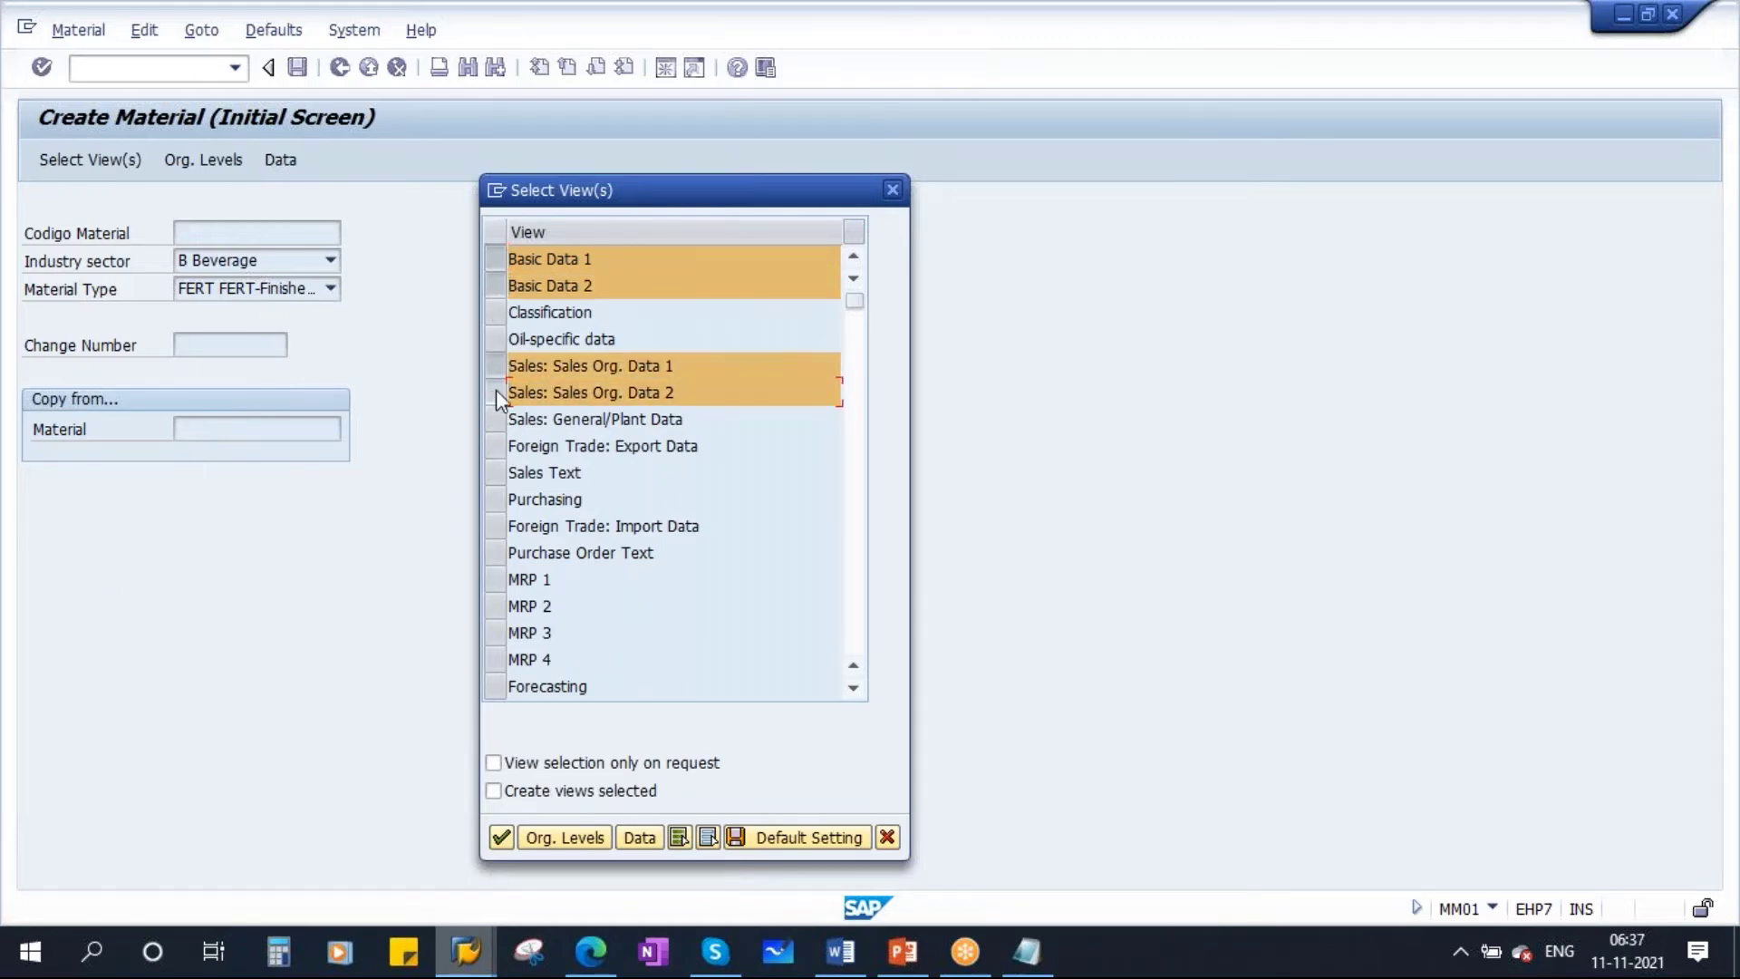
click(495, 419)
click(502, 837)
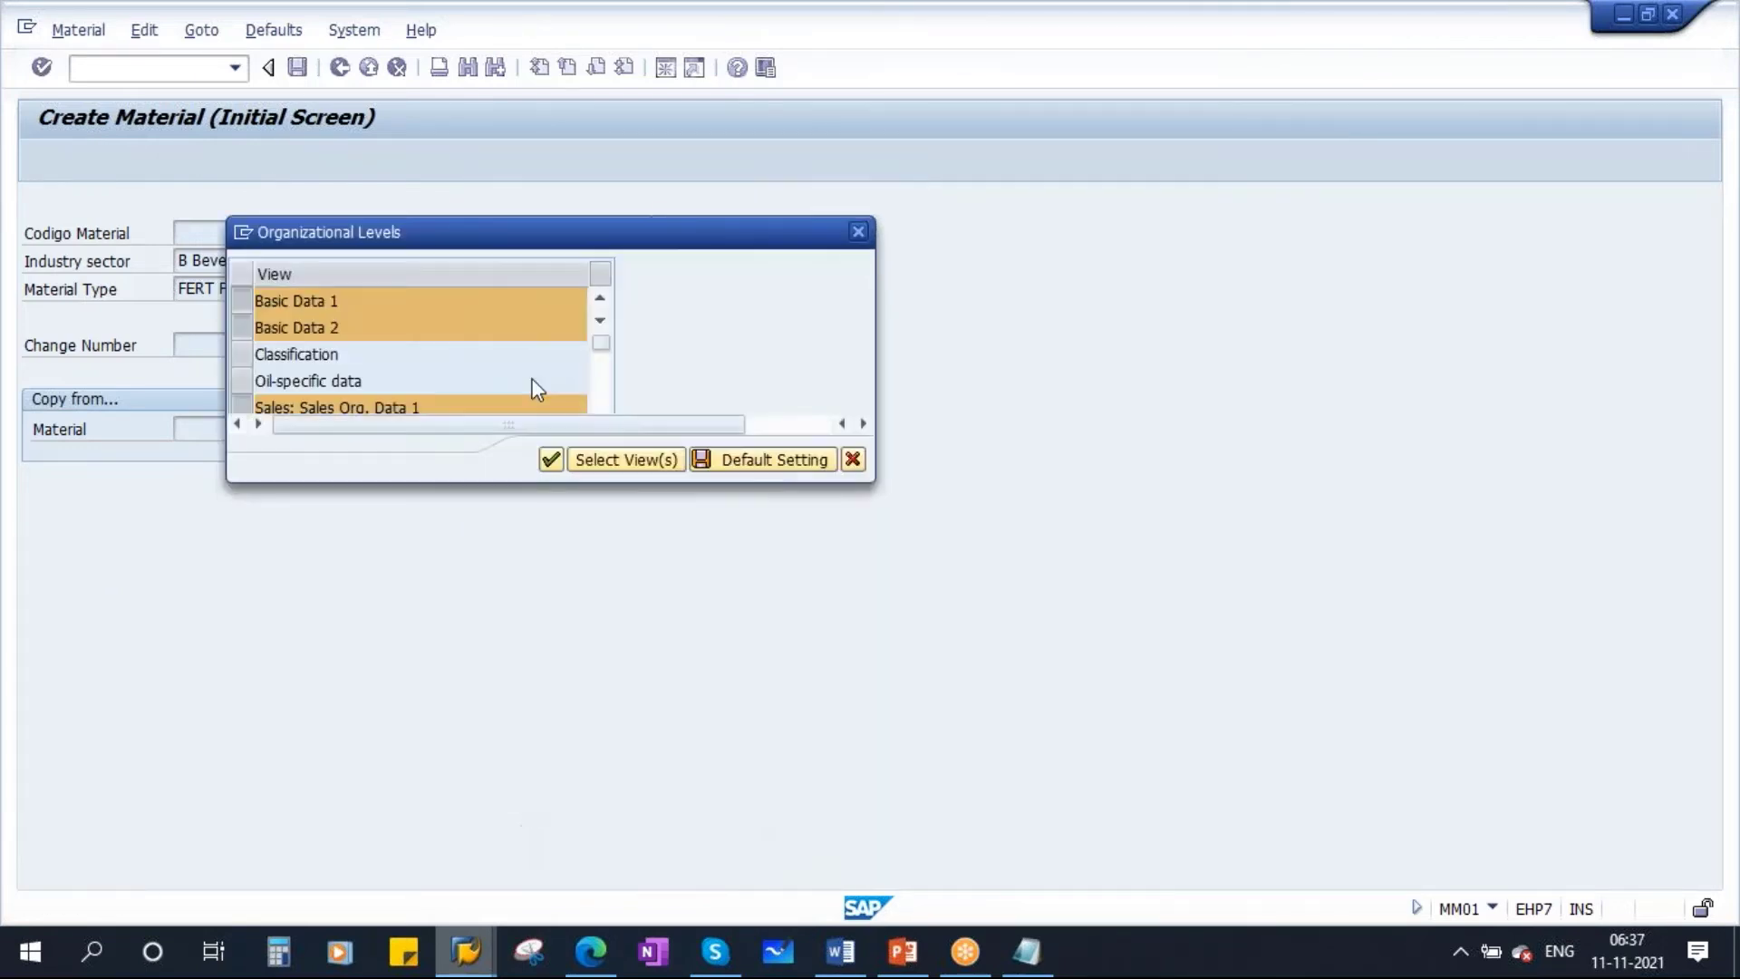
Set the organizational levels to sales organization 1000 and distribution channel 10 for plant 1000, and open the material's views
click(417, 326)
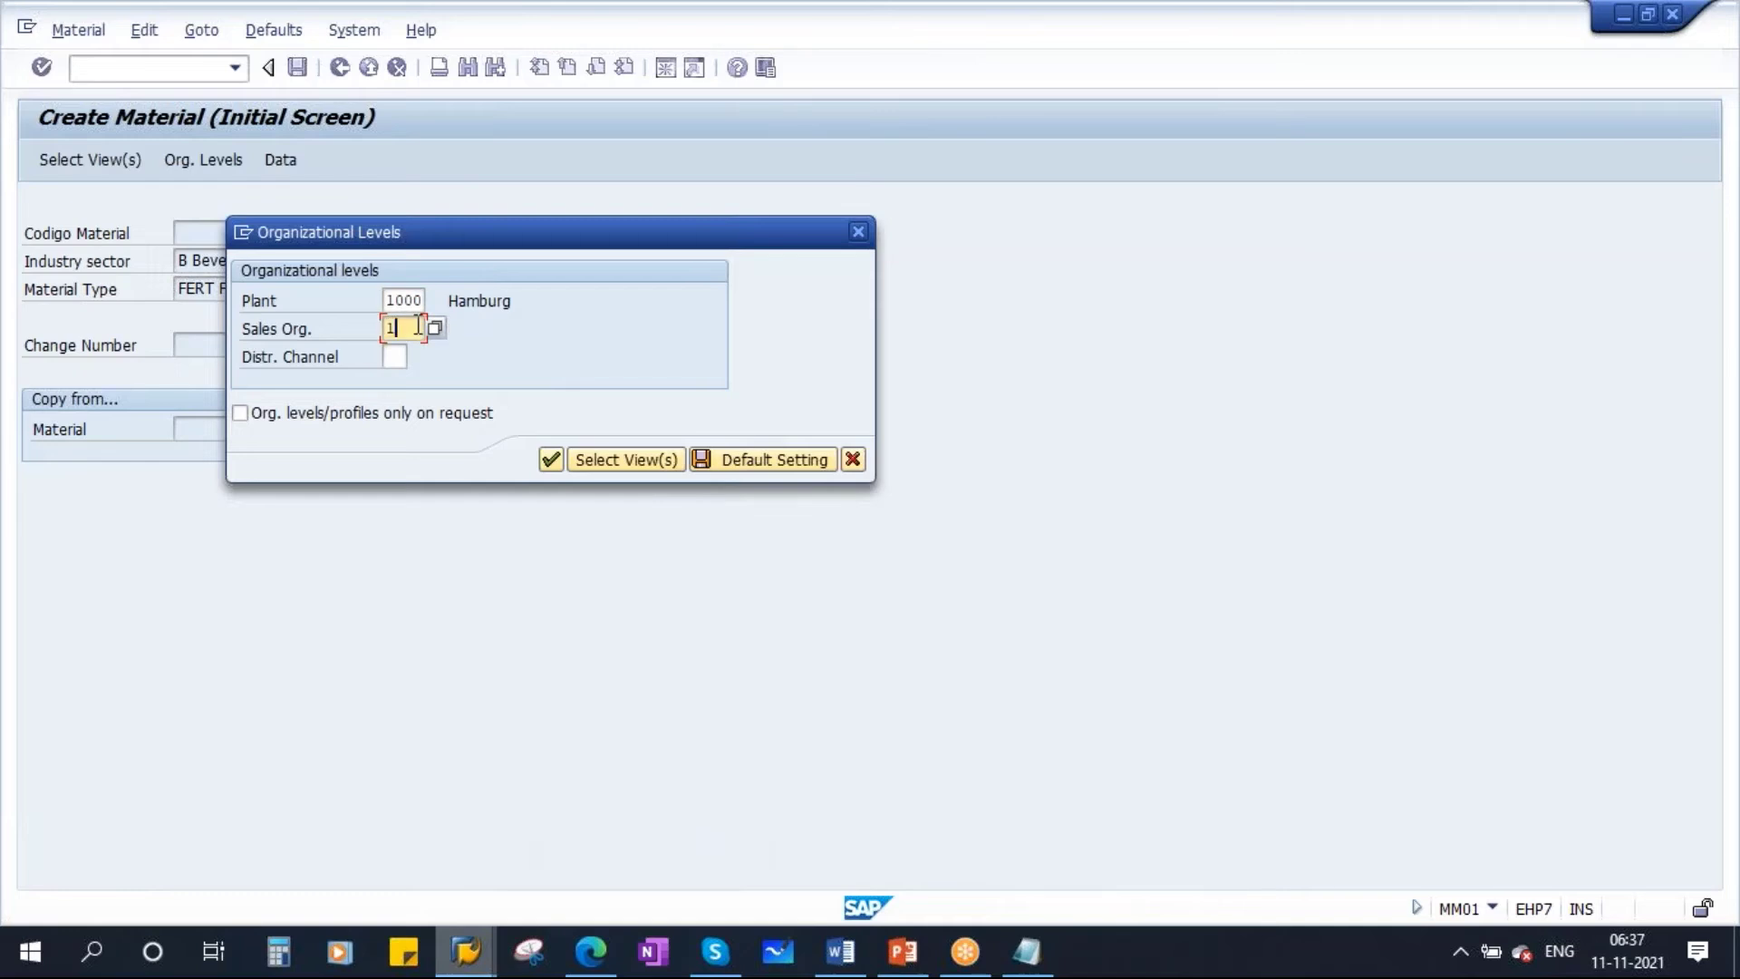
key(Tab)
text(1)
key(Return)
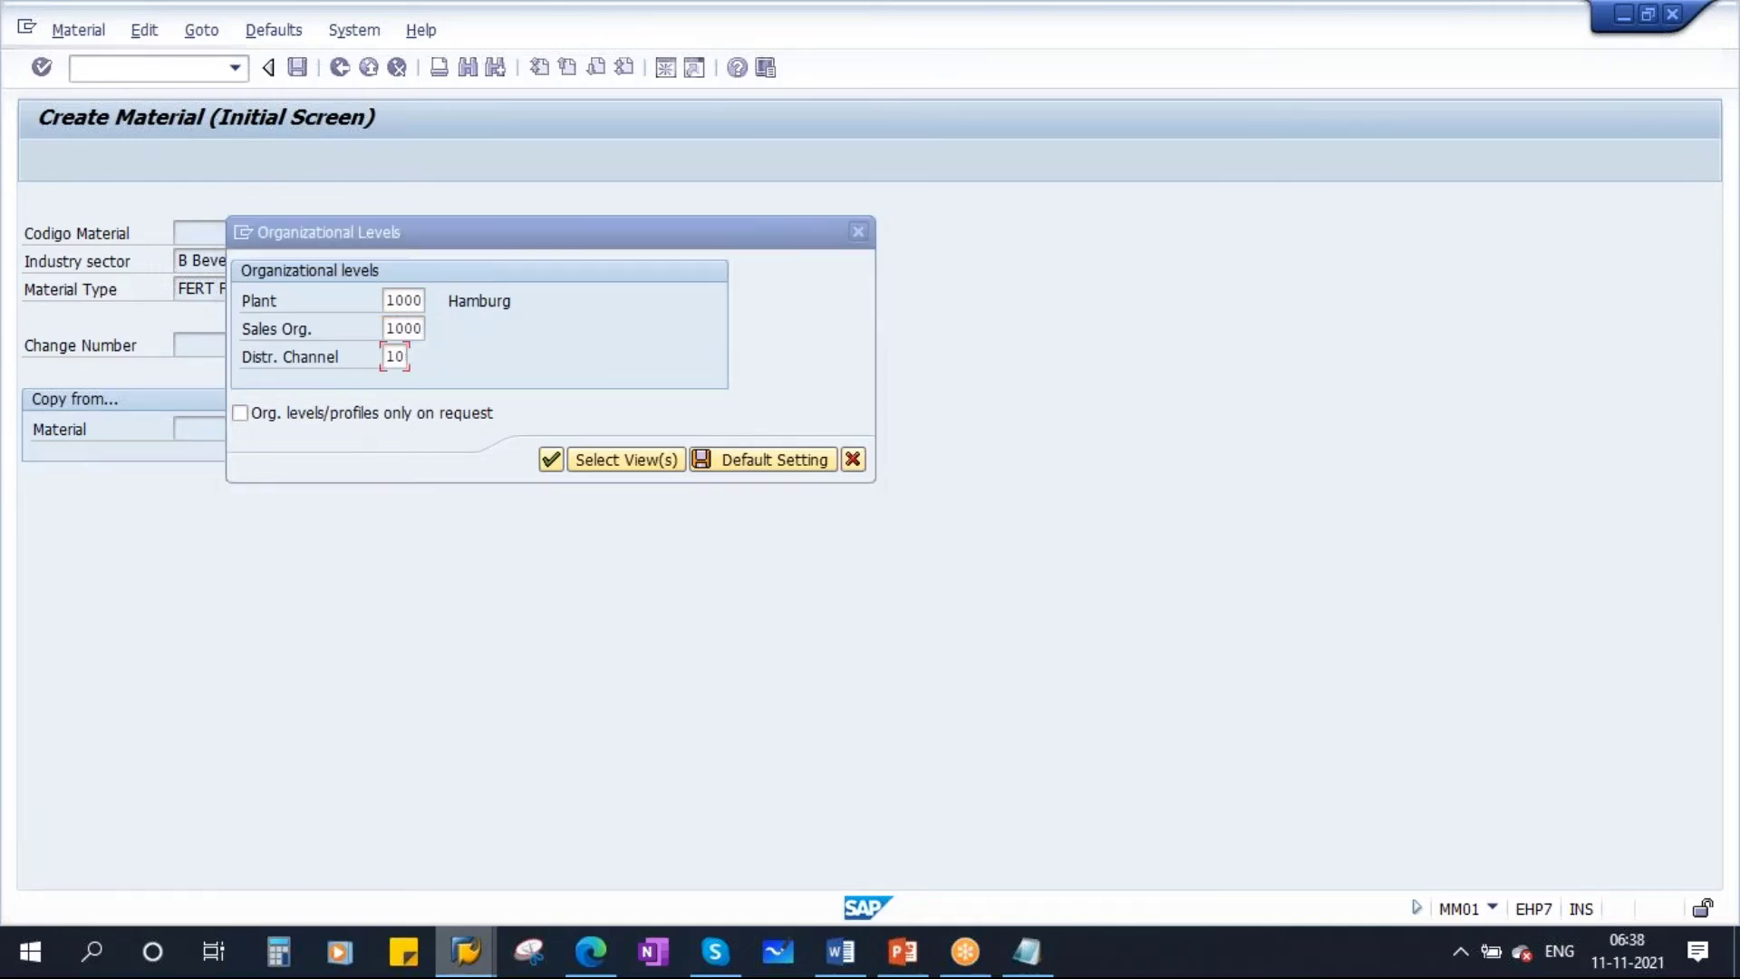
Enter the material description TEST and base unit of measure EA in the basic data, and continue to Basic data 2
text(TEST)
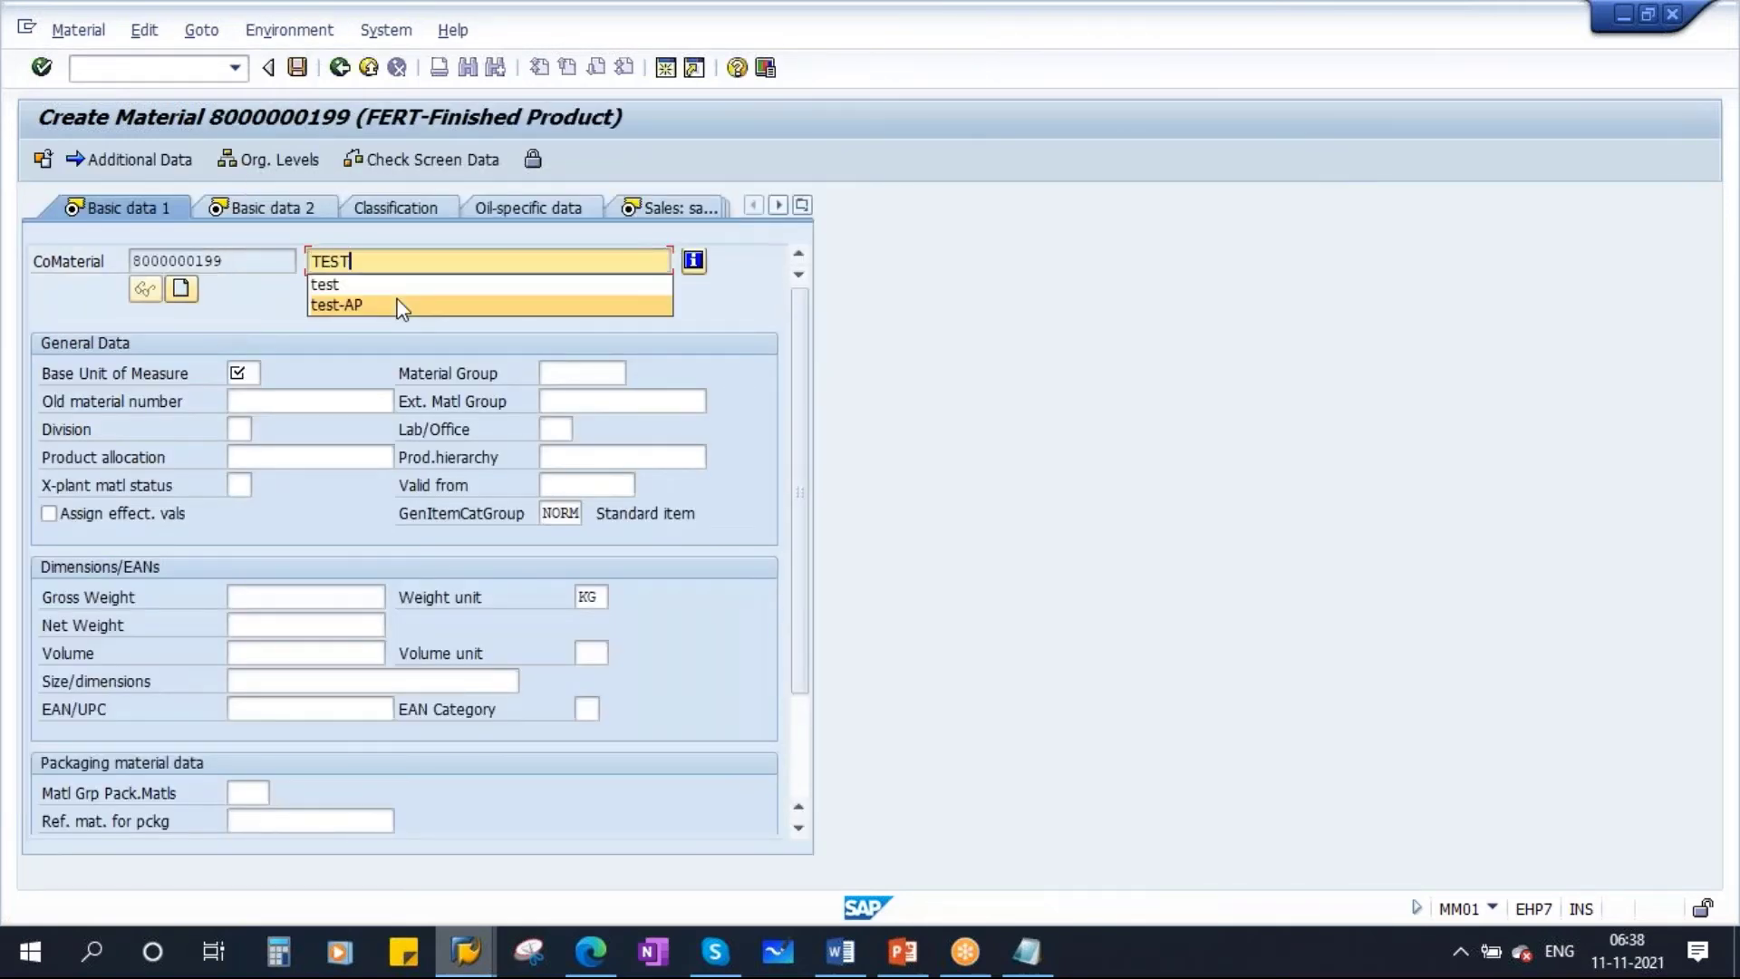
click(969, 395)
click(246, 380)
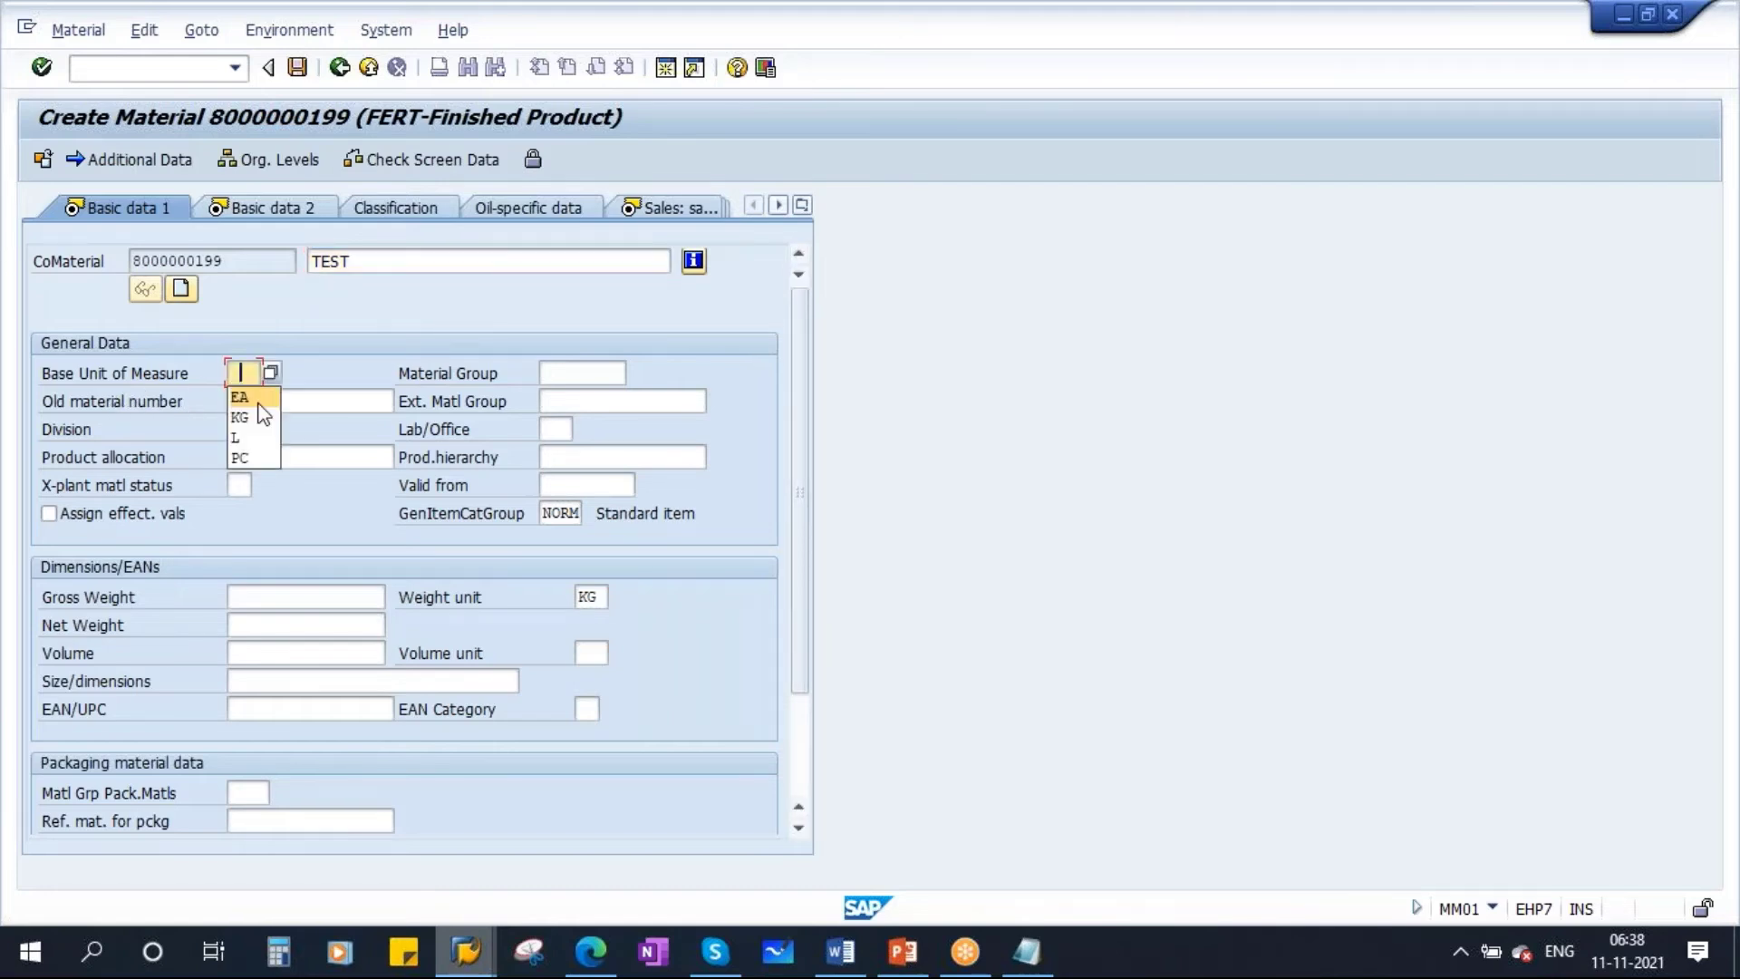
click(243, 388)
key(Return)
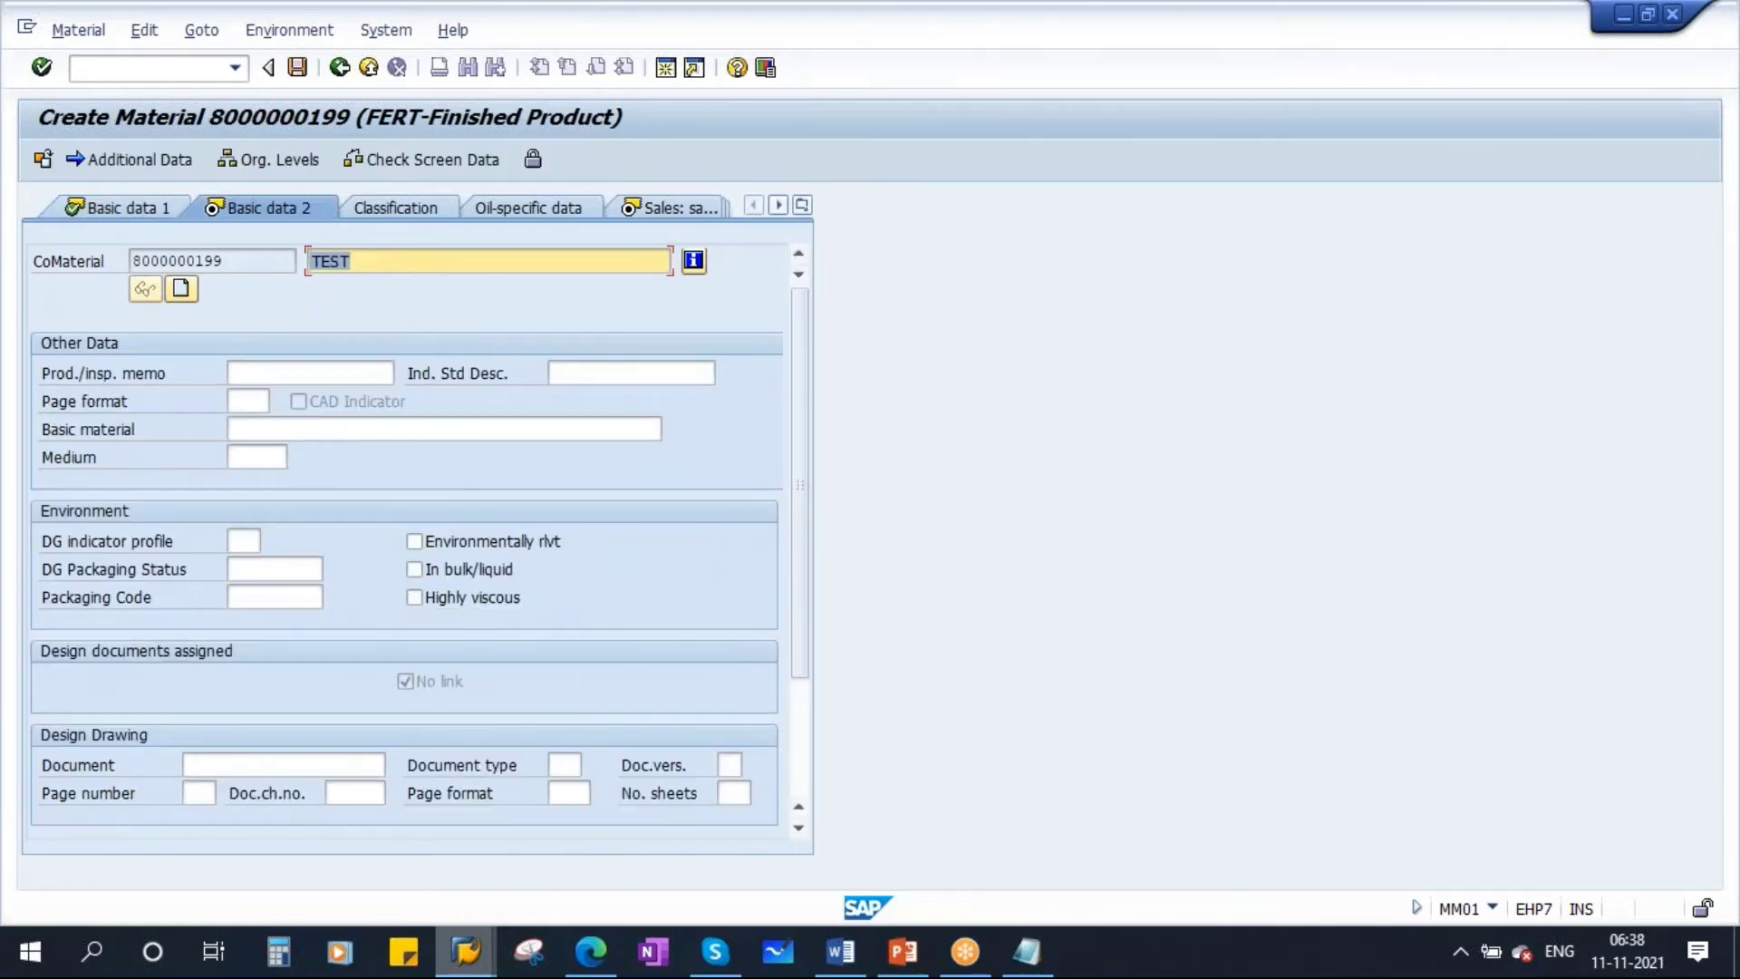
Continue to the Sales org. 1 view and set tax classification 1 for every listed country, returning to the main data
key(Return)
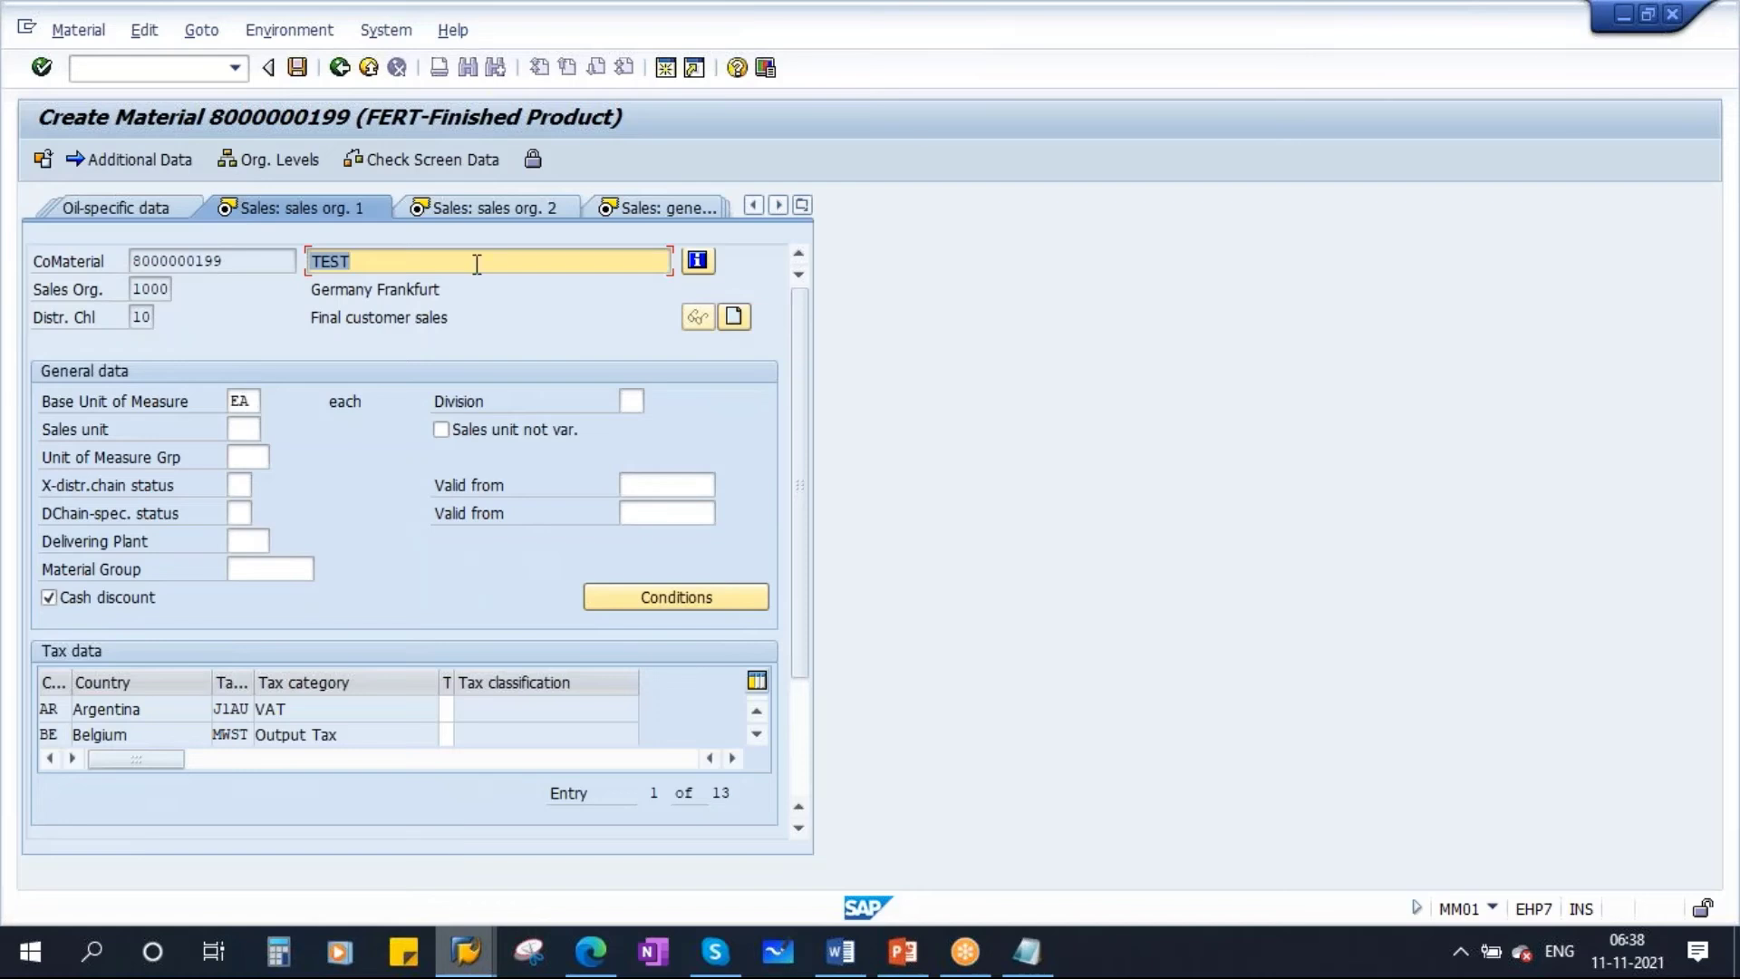
key(Return)
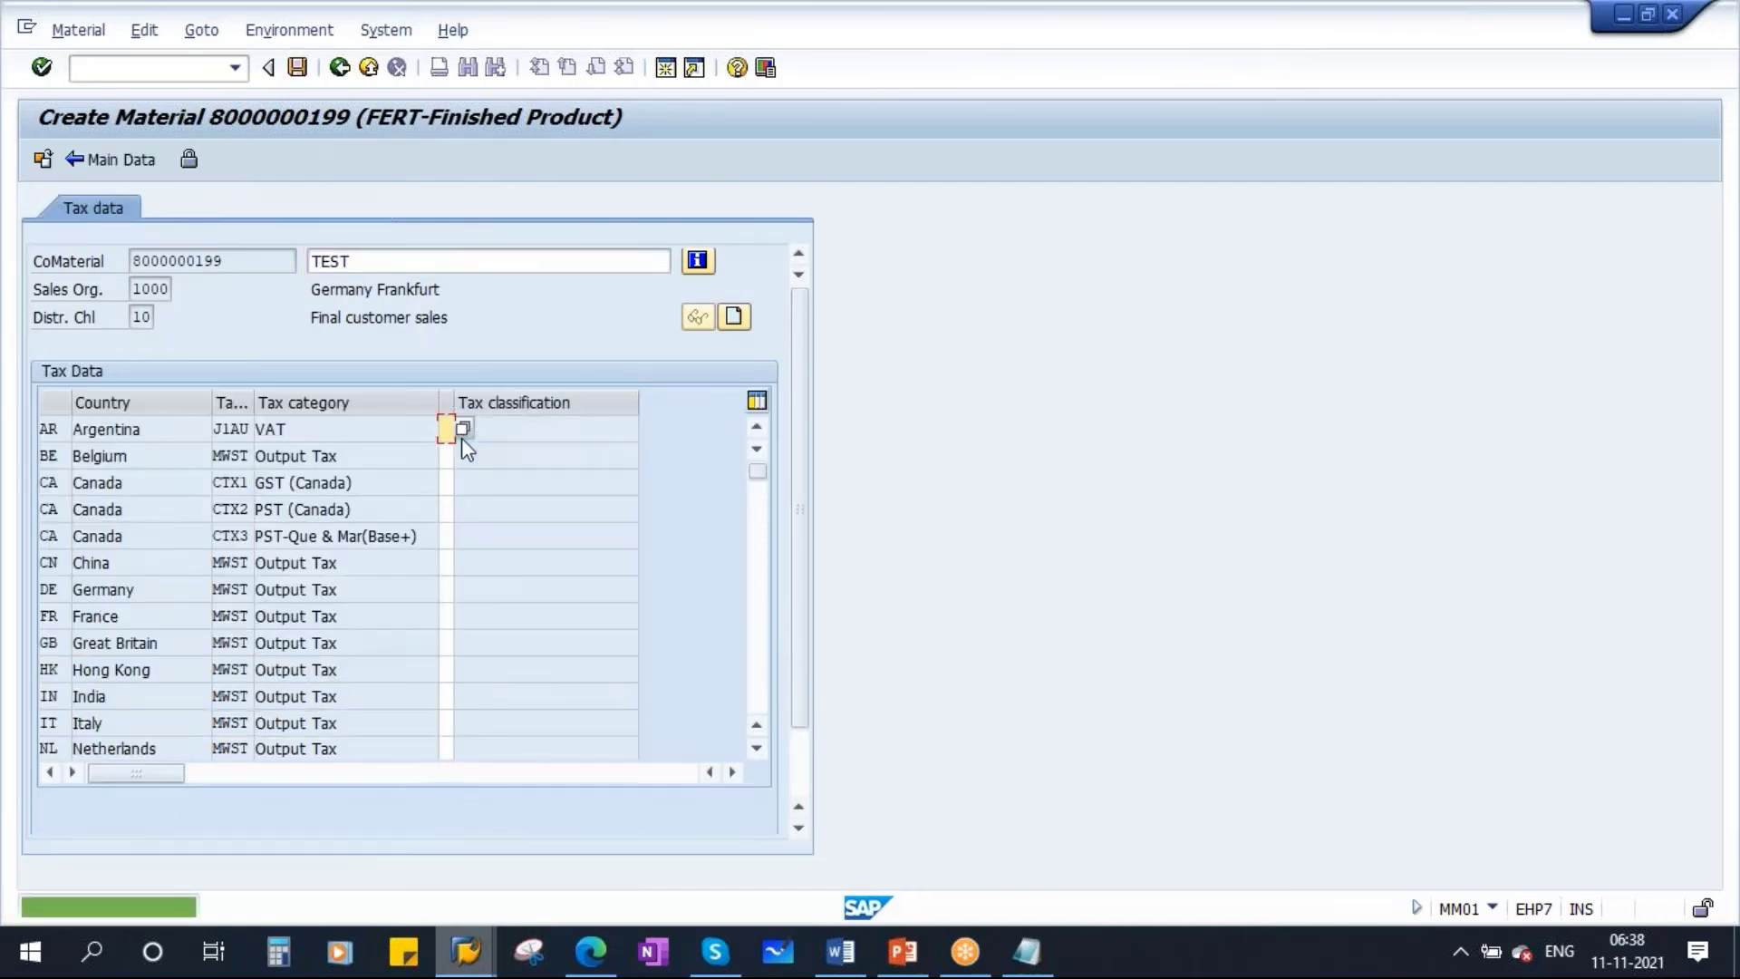
text(1)
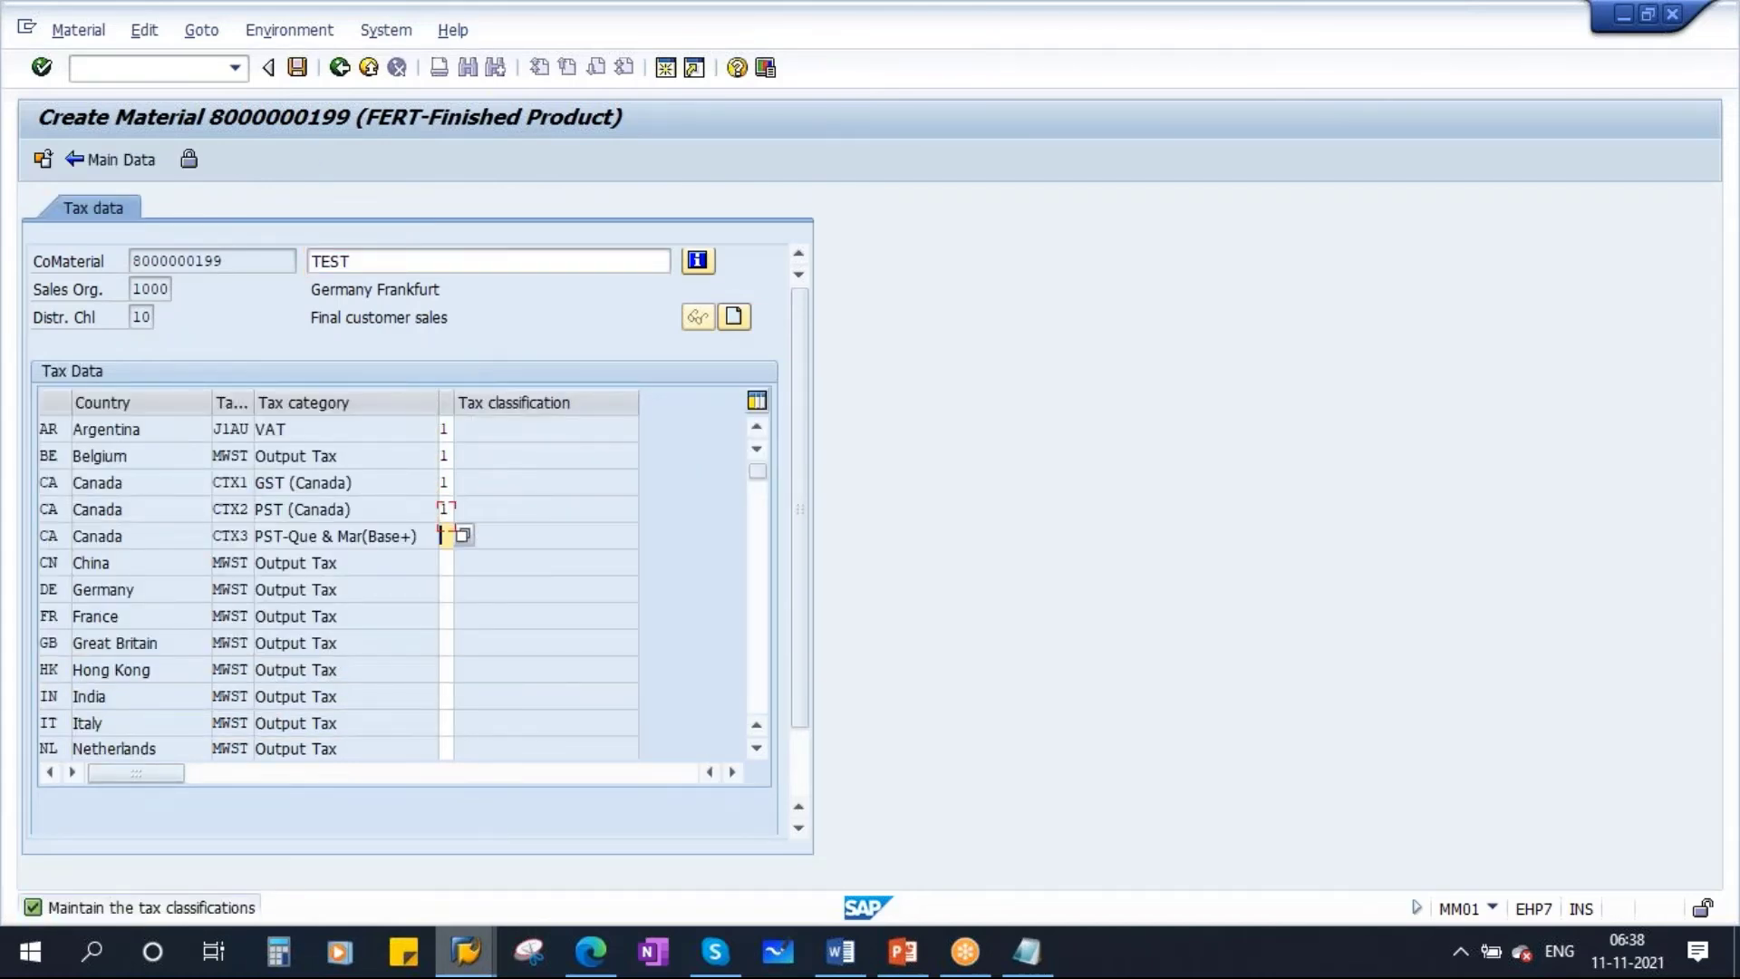
text(1111)
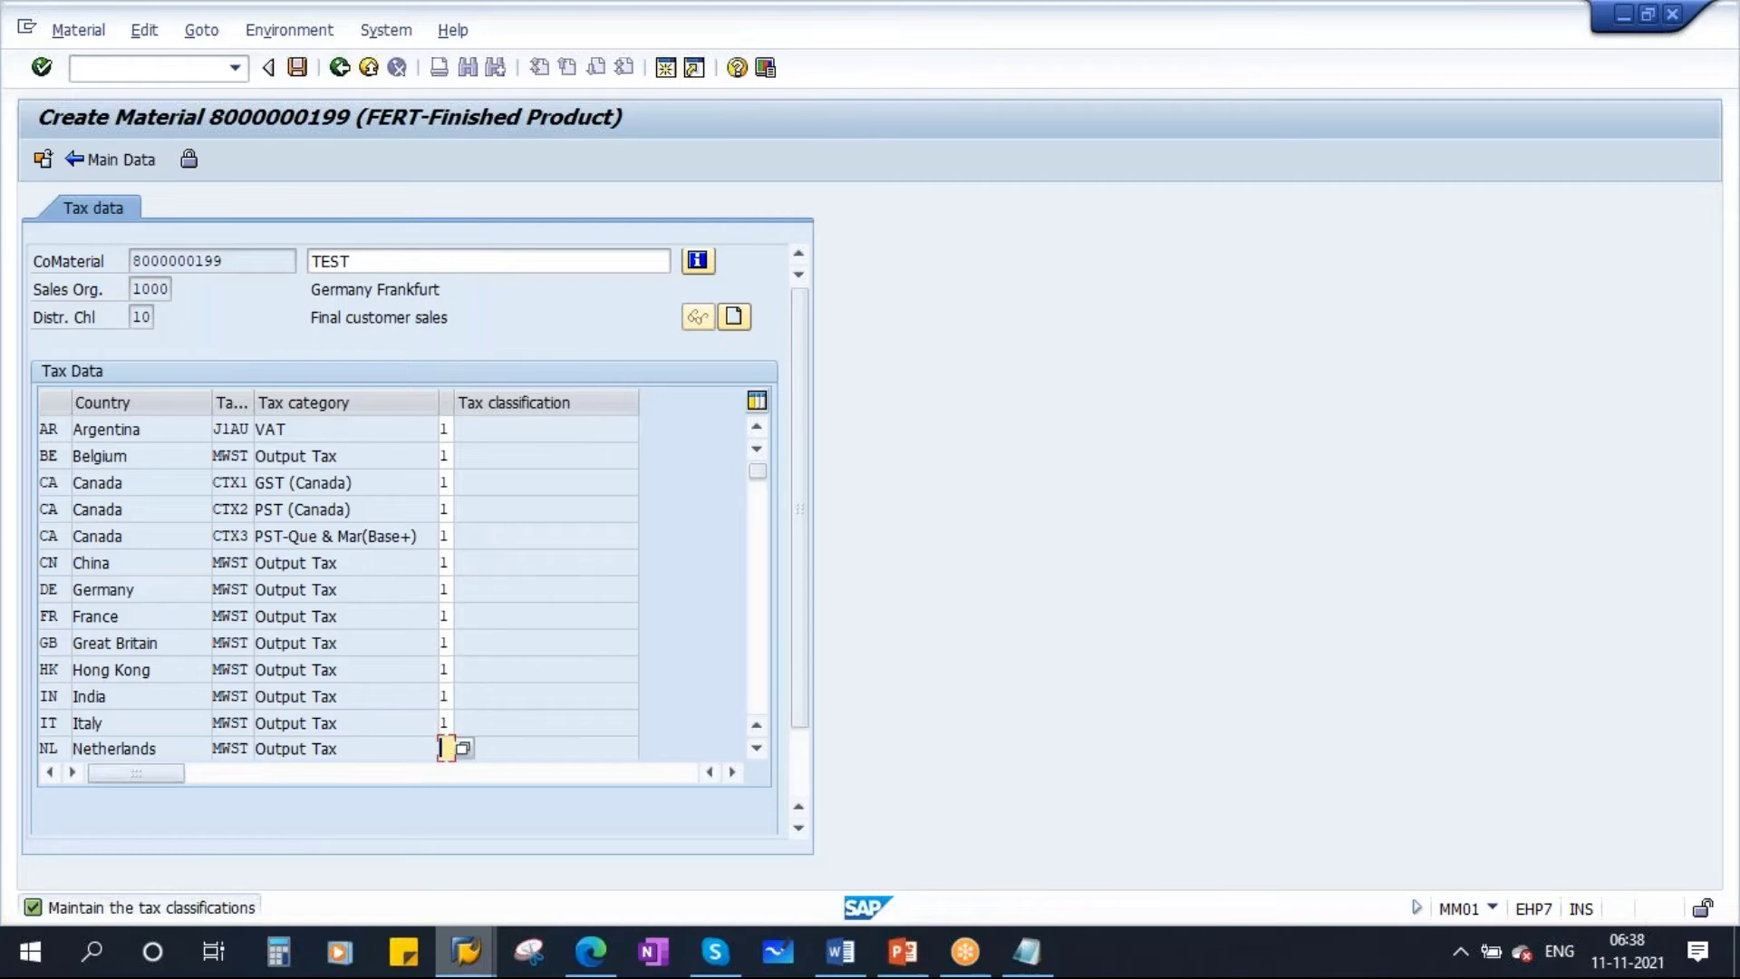
text(11111111)
click(111, 159)
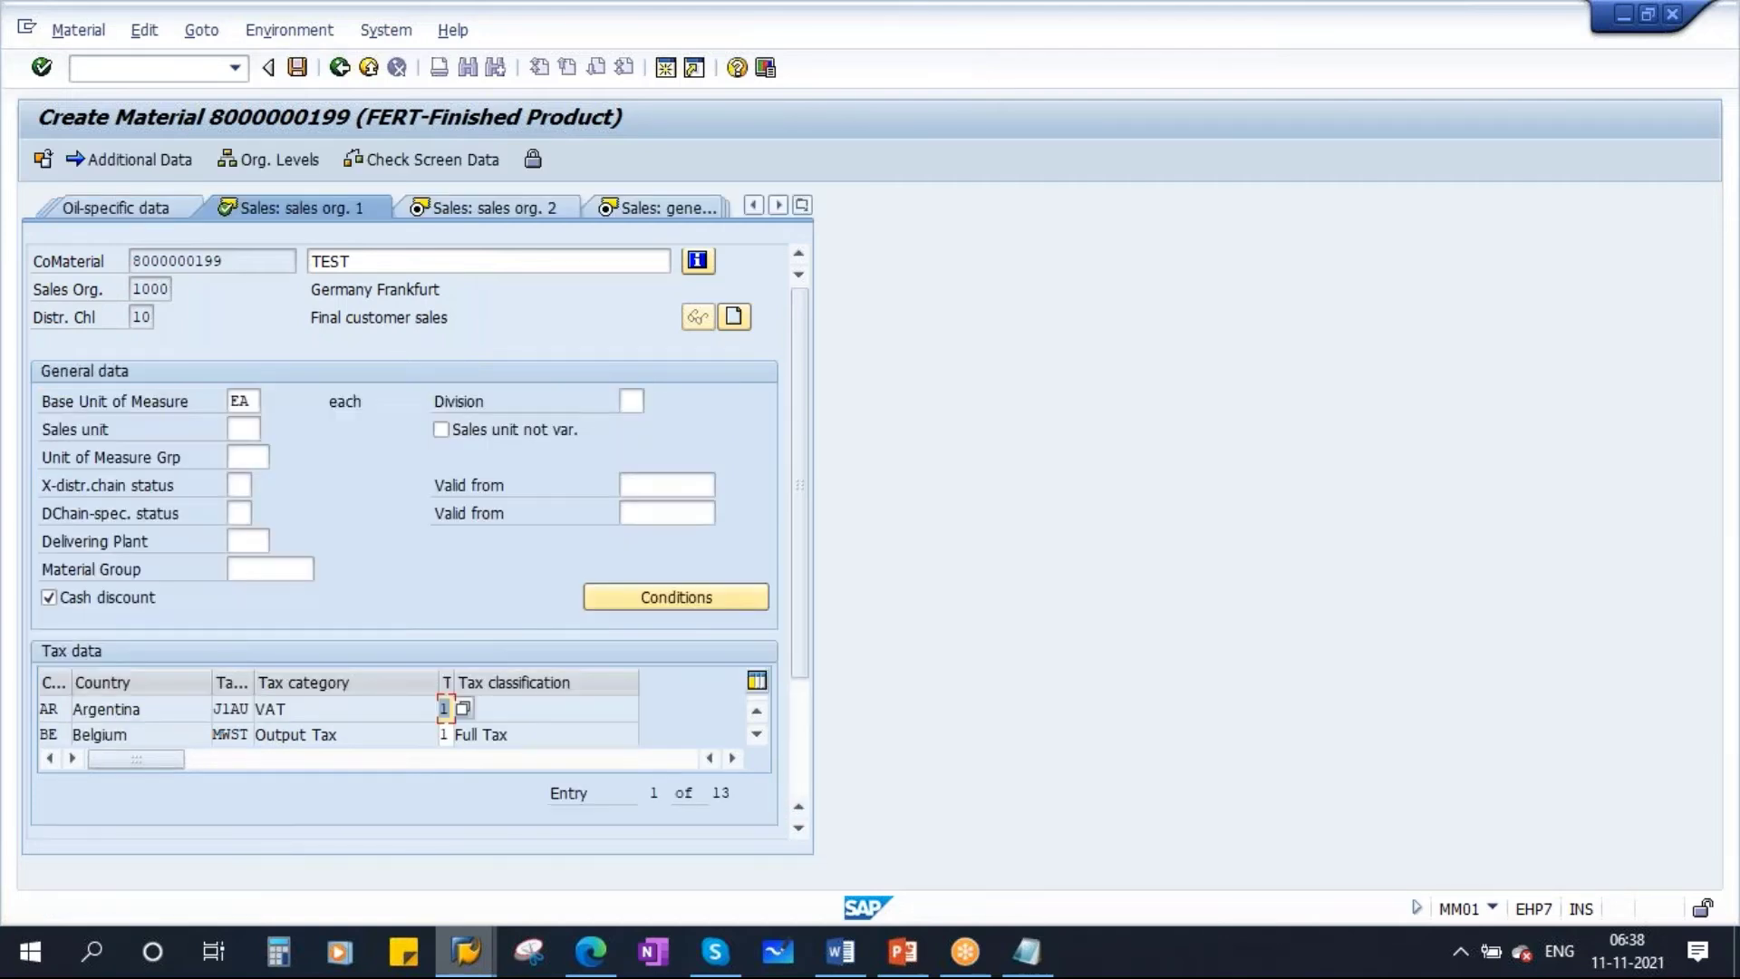
Go through Sales org. 2 to the Sales: general/plant view and fill in transportation group 0001 and a loading group
click(496, 212)
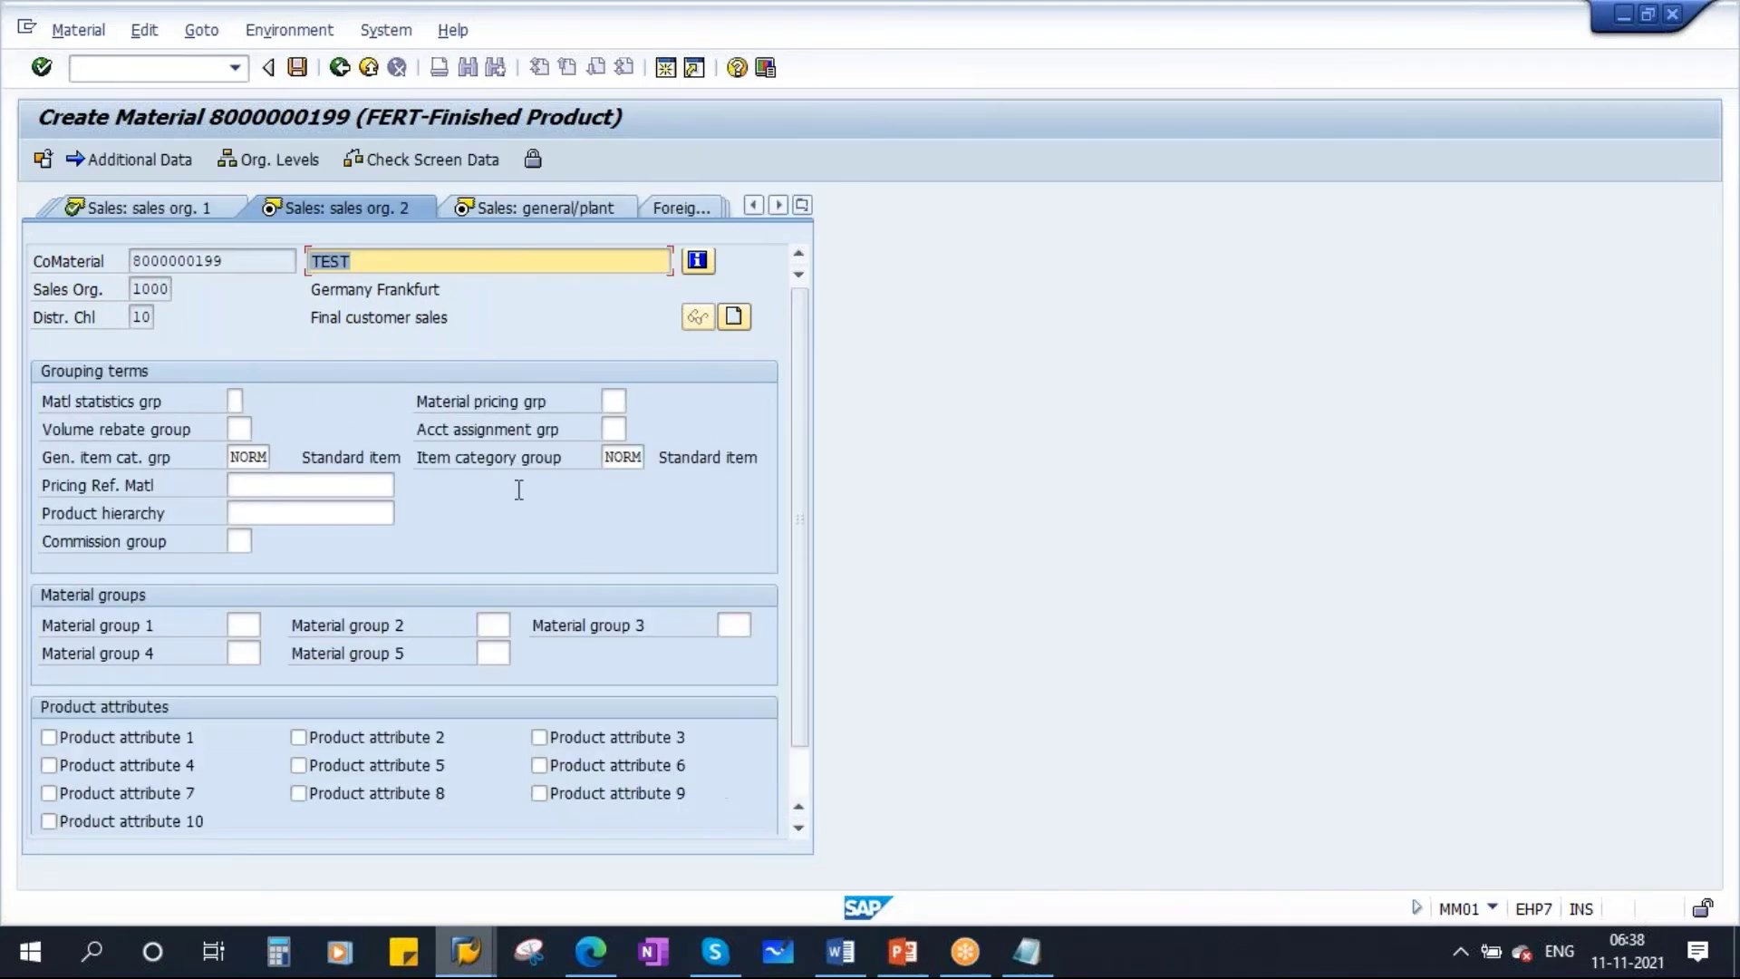
click(575, 200)
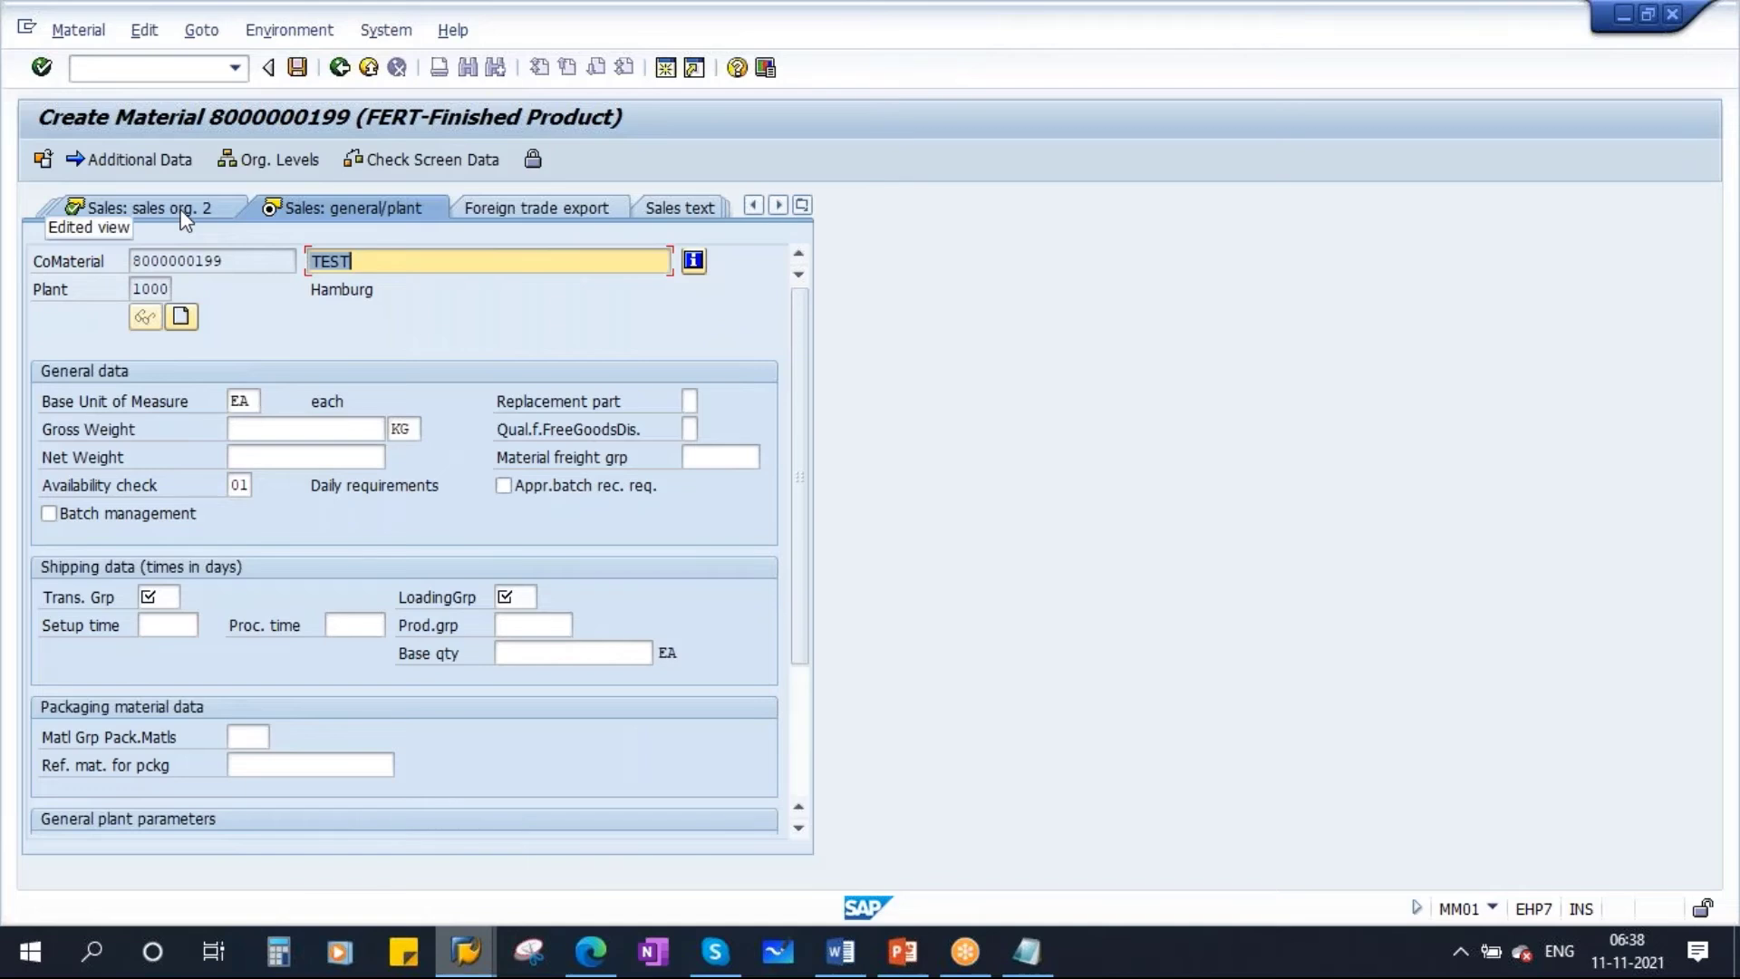
click(166, 596)
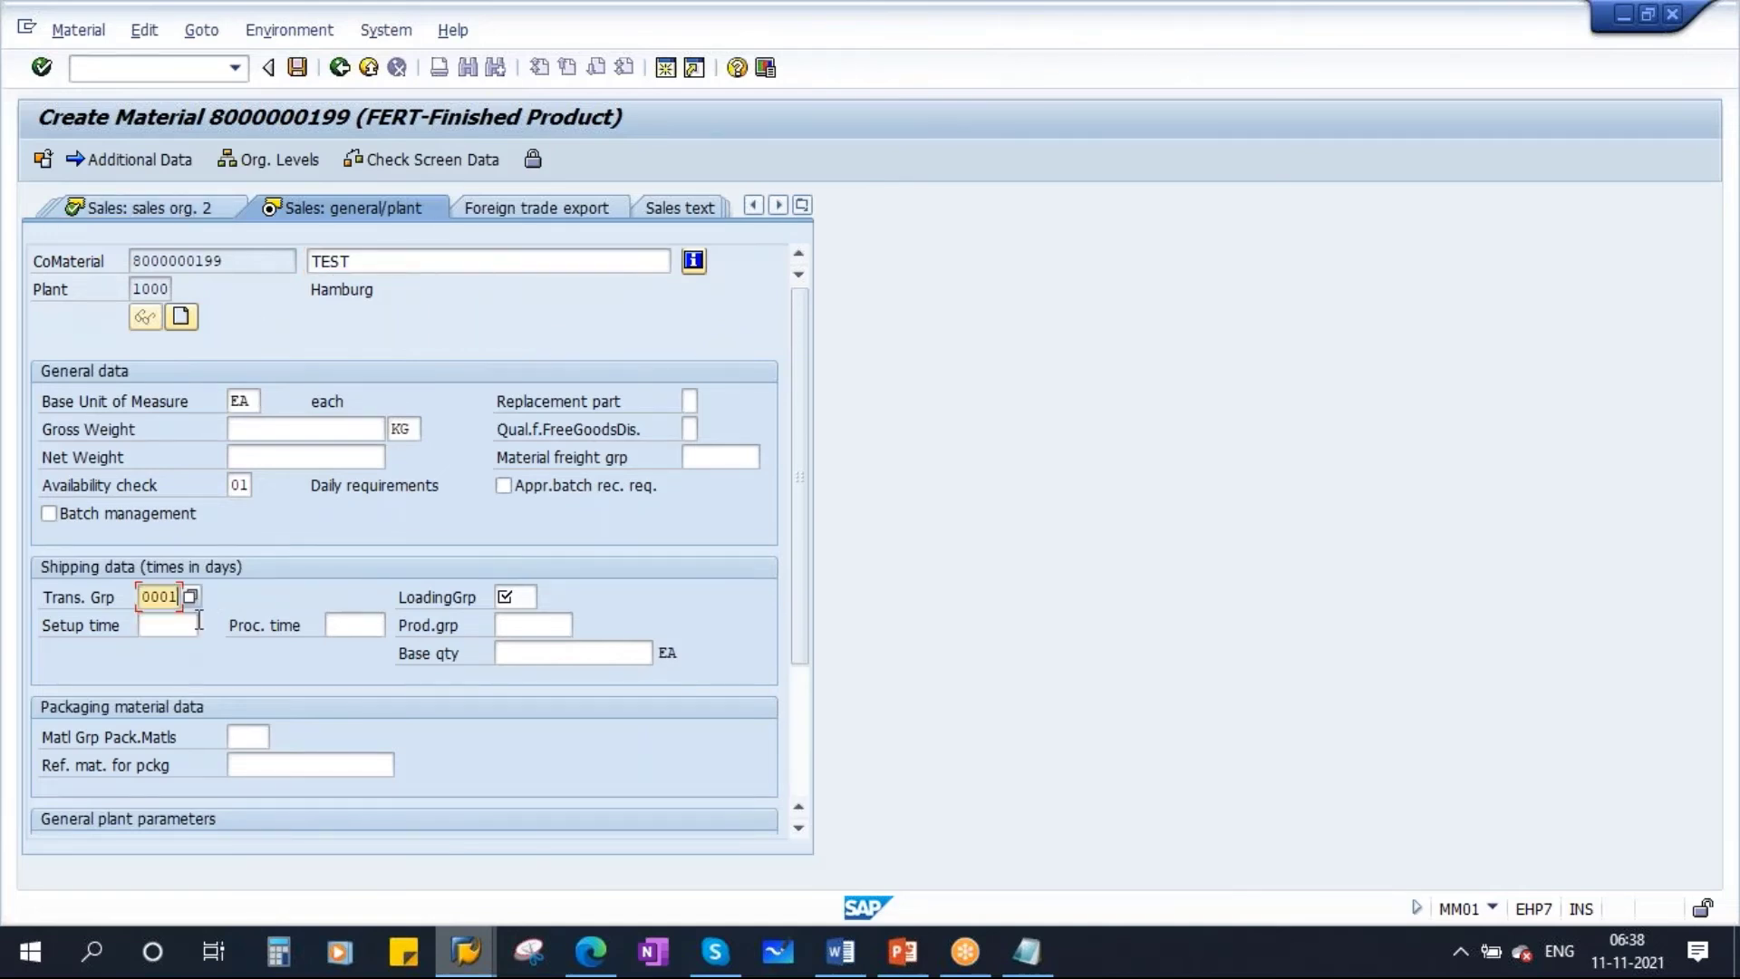
click(517, 597)
click(523, 625)
key(Return)
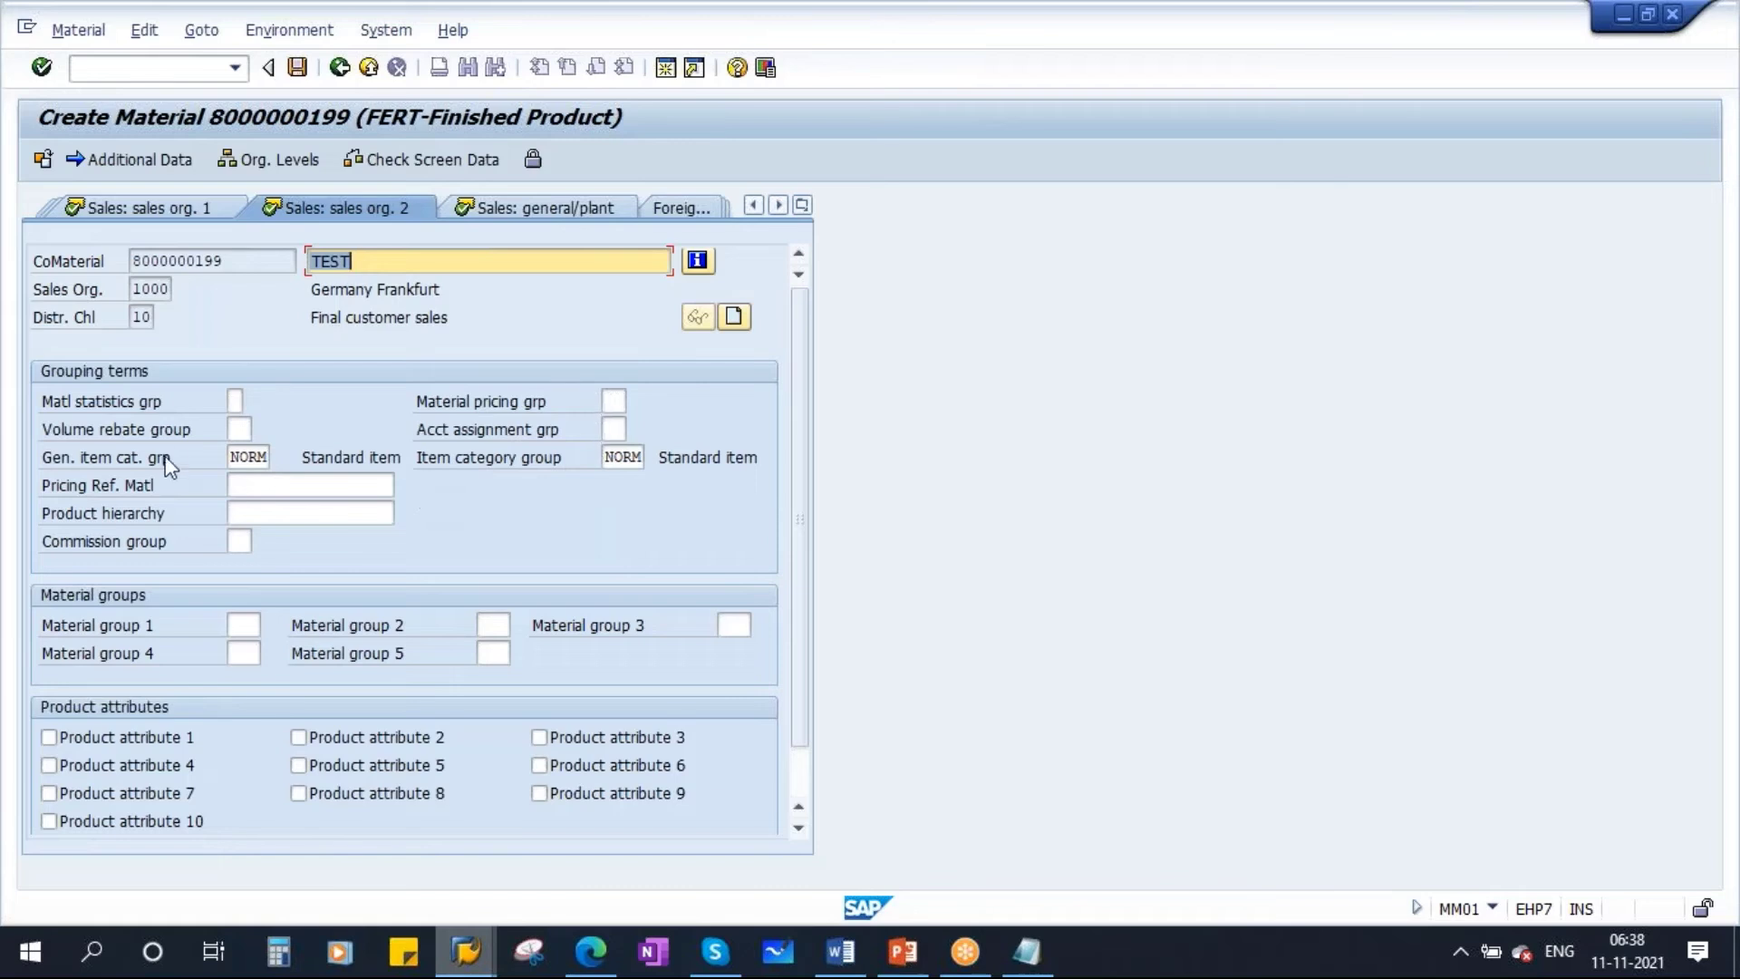
Compare the item category group on the FERT material's Sales org. 2 view with that field in the material type customizing
click(127, 212)
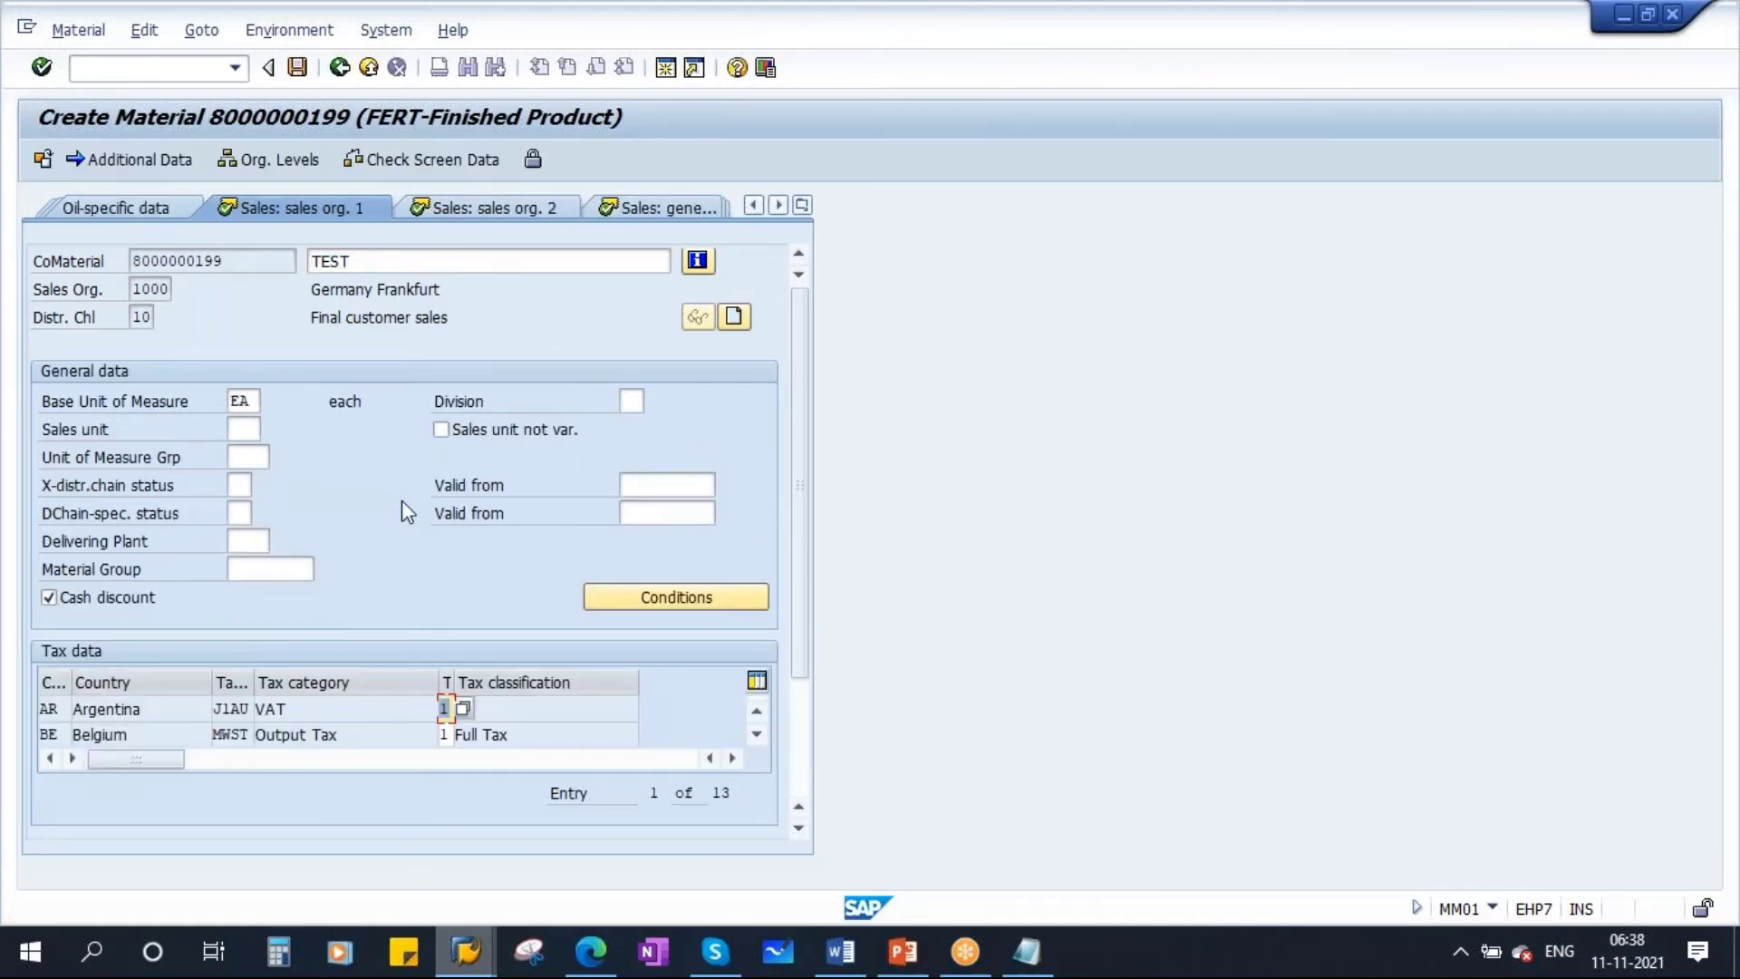
click(507, 208)
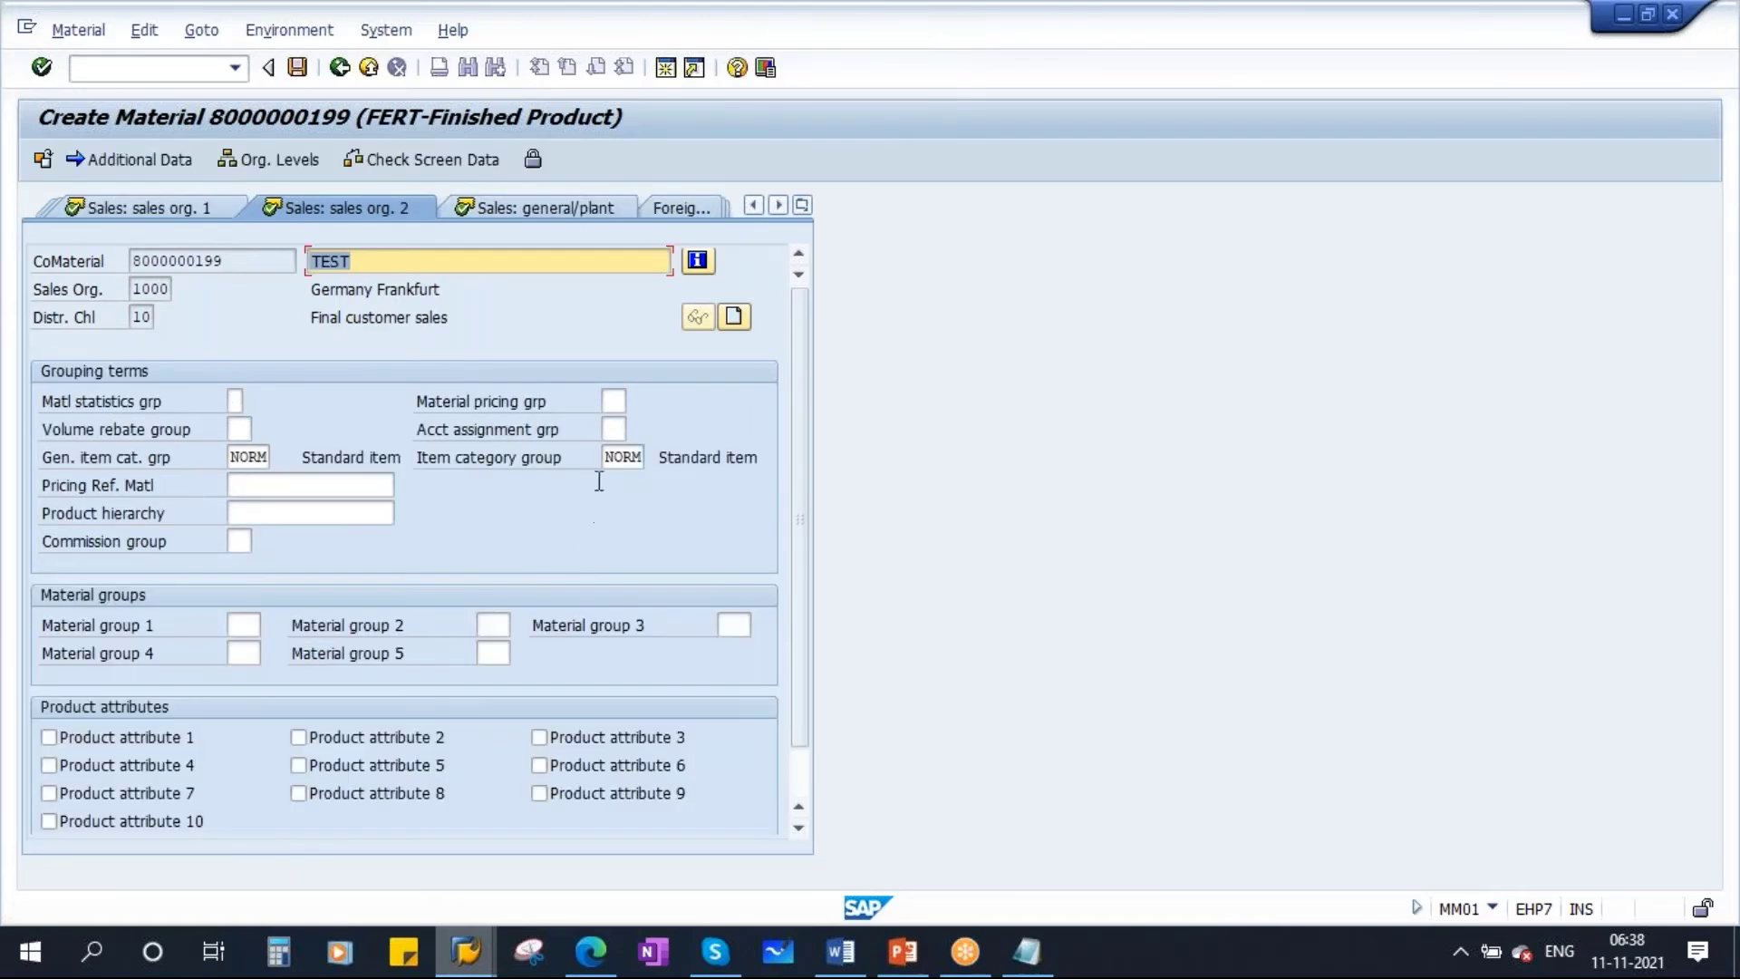
click(619, 457)
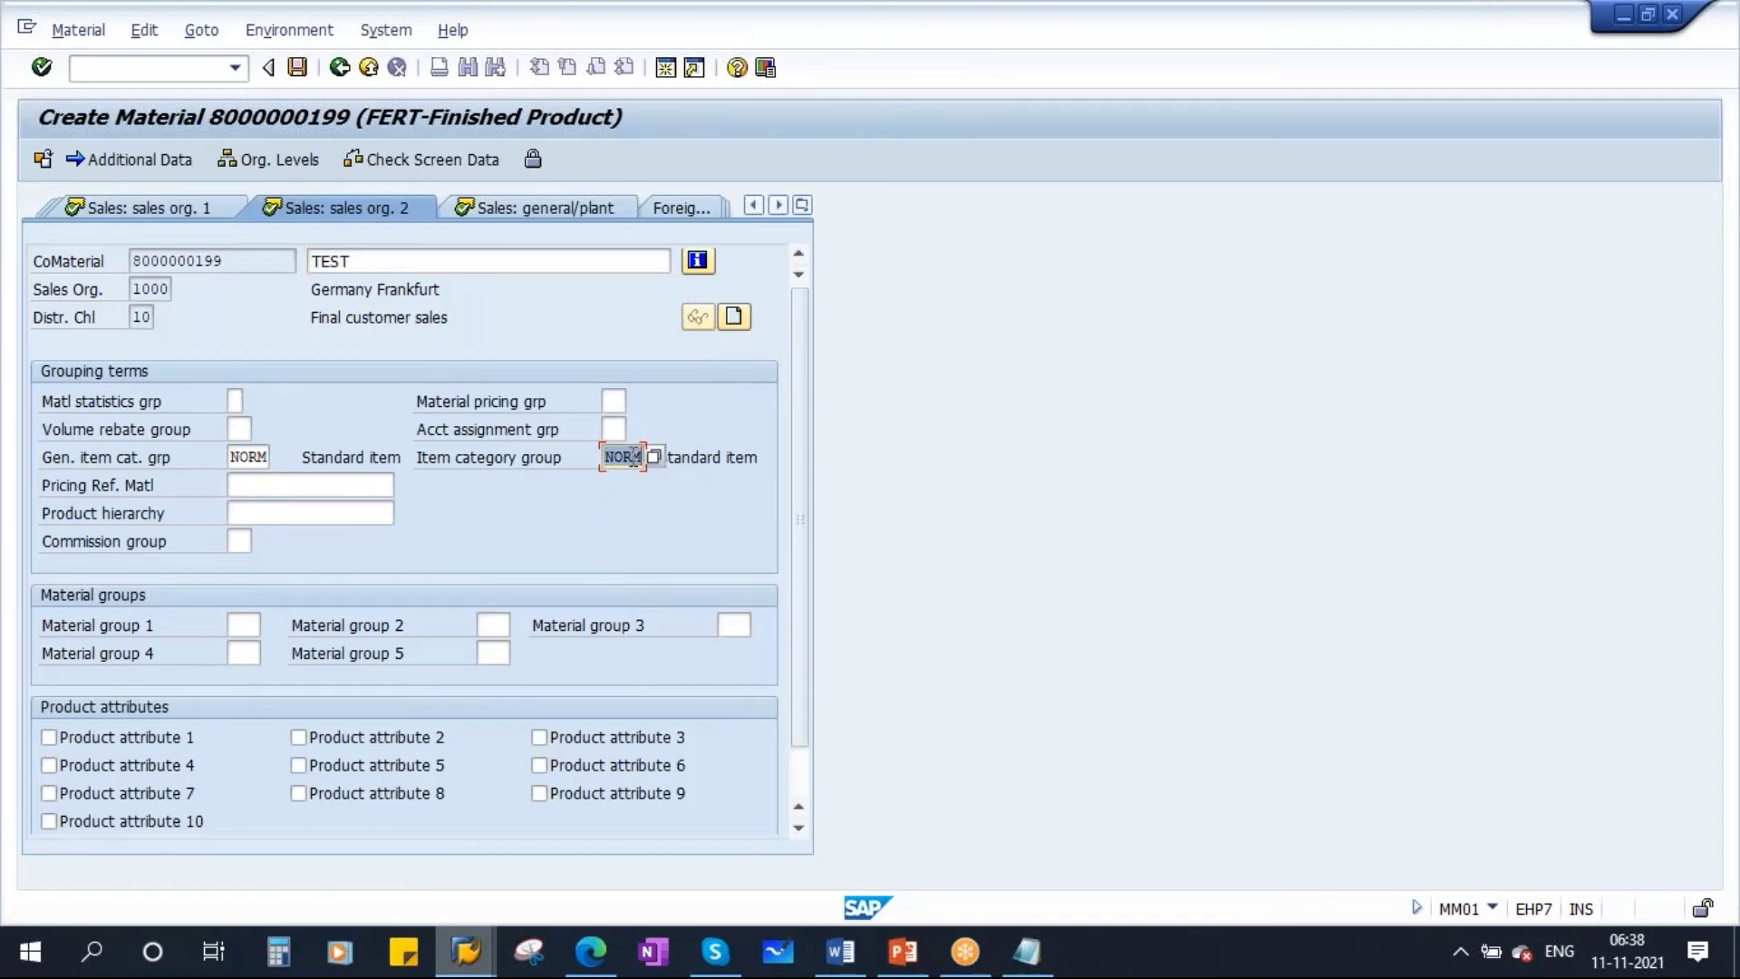
mouse_move(470, 933)
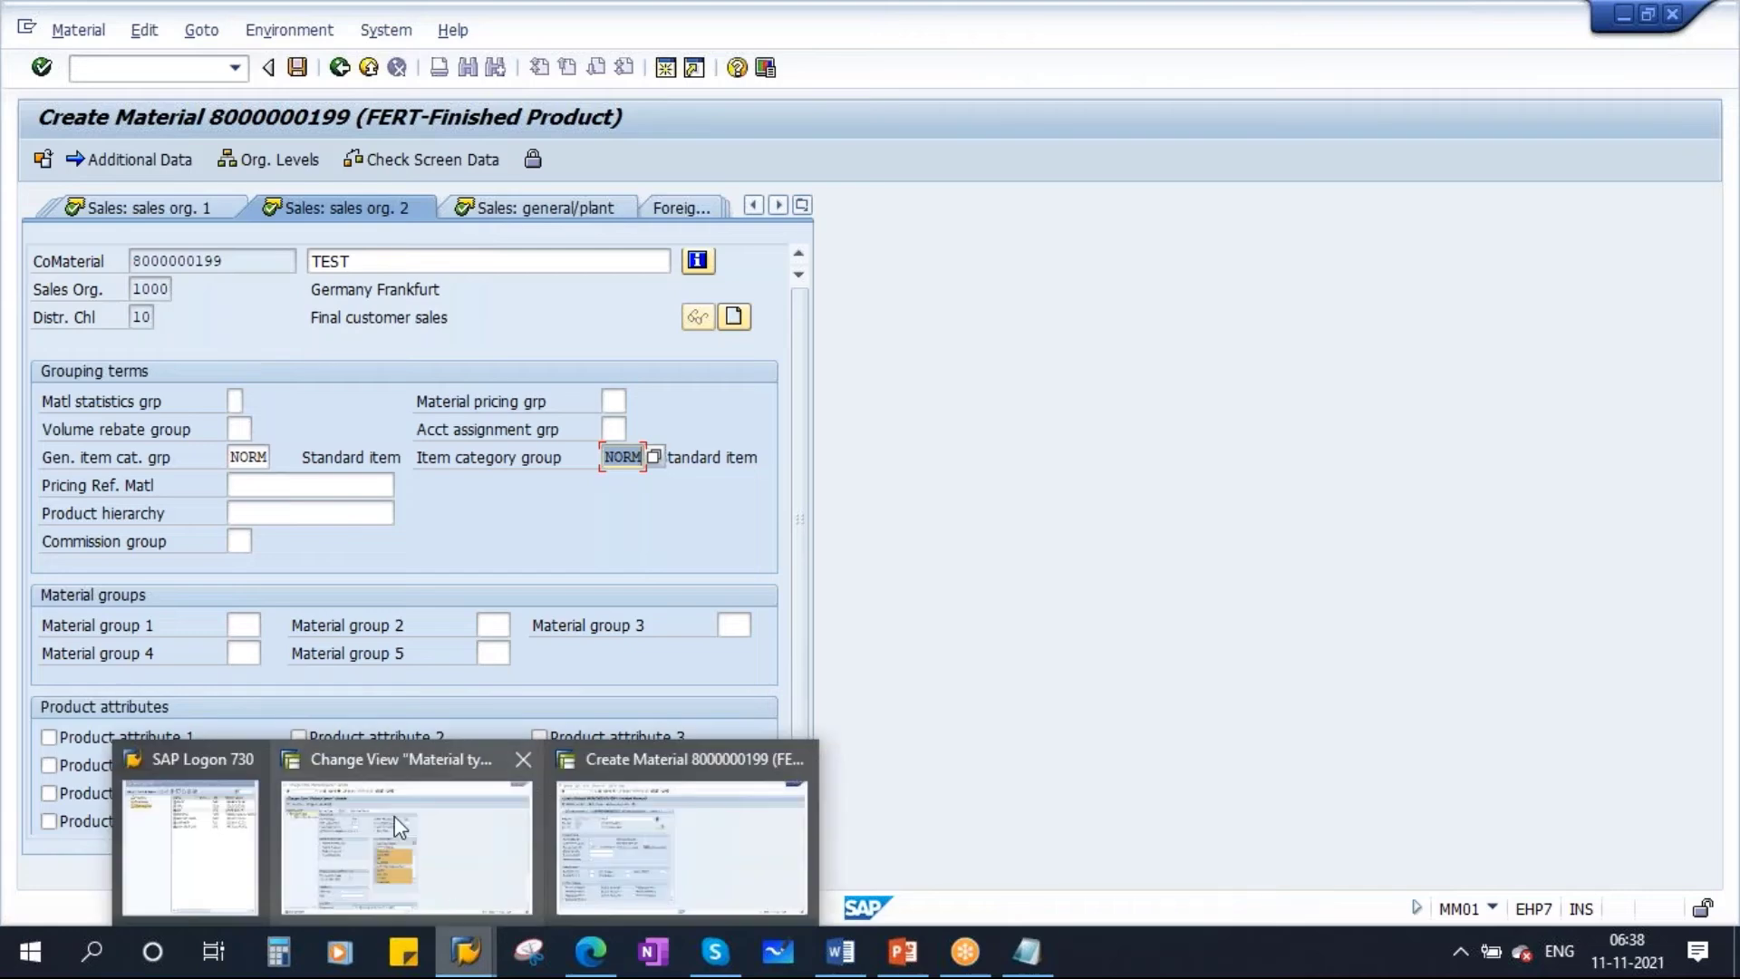
click(399, 810)
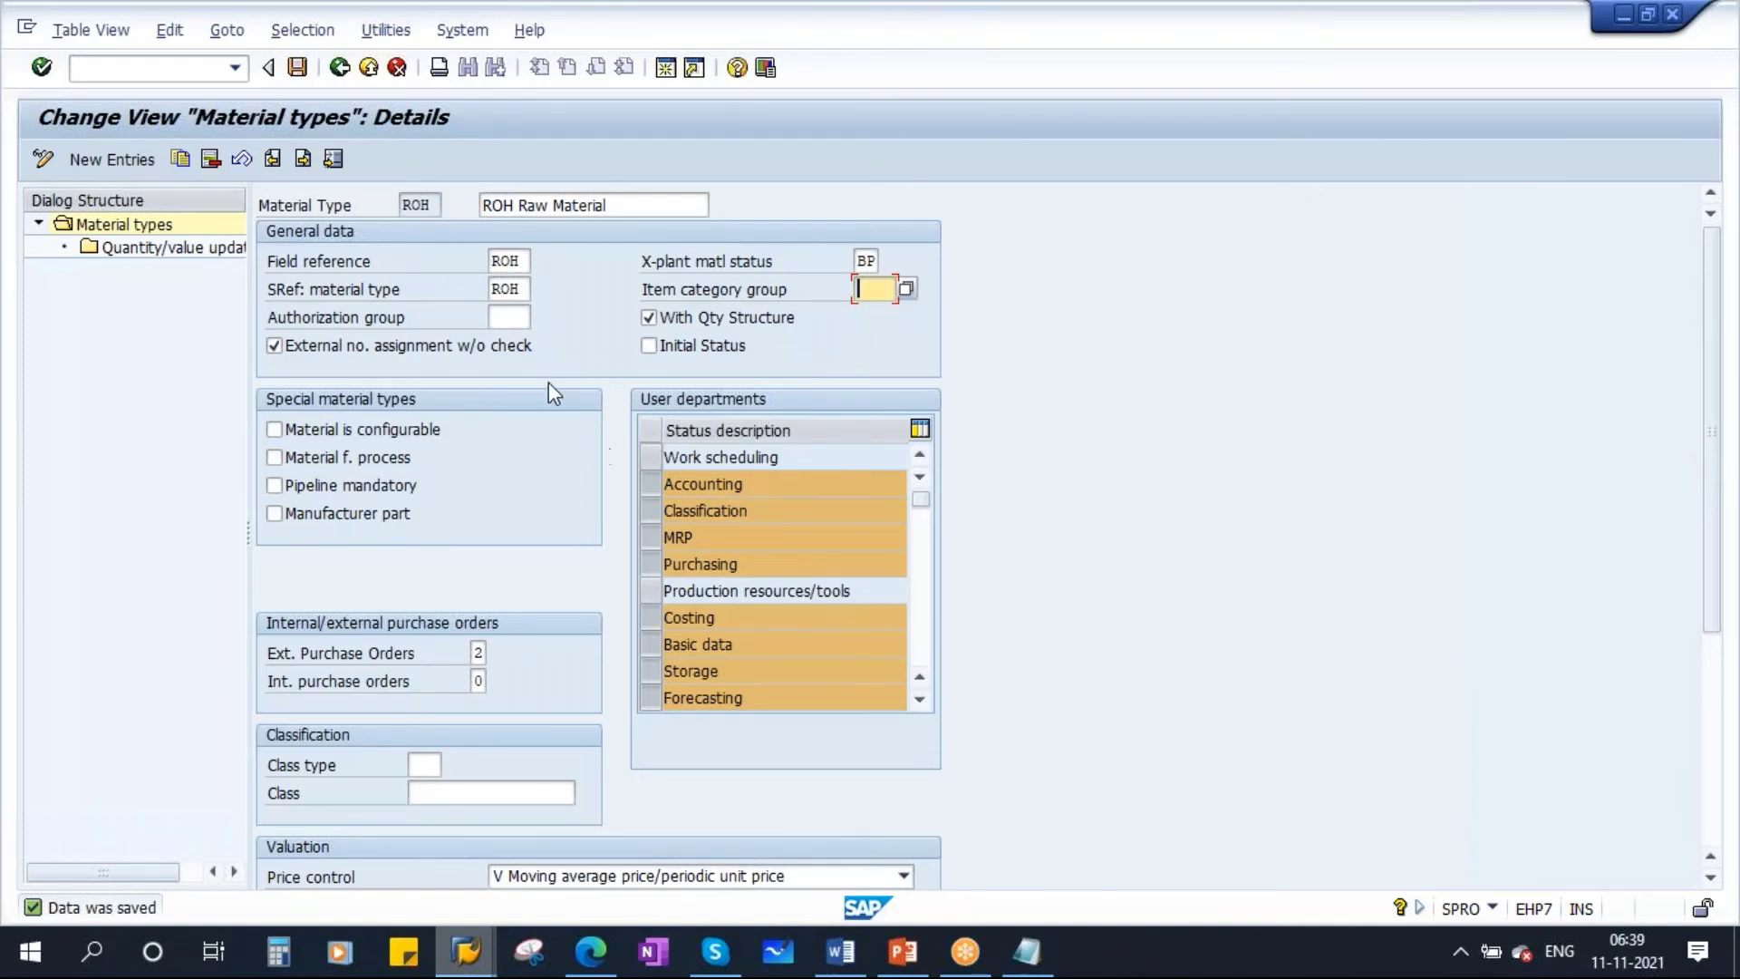
Switch to the PowerPoint presentation and bring up slide 6 with the Maintenance Status definition
click(905, 958)
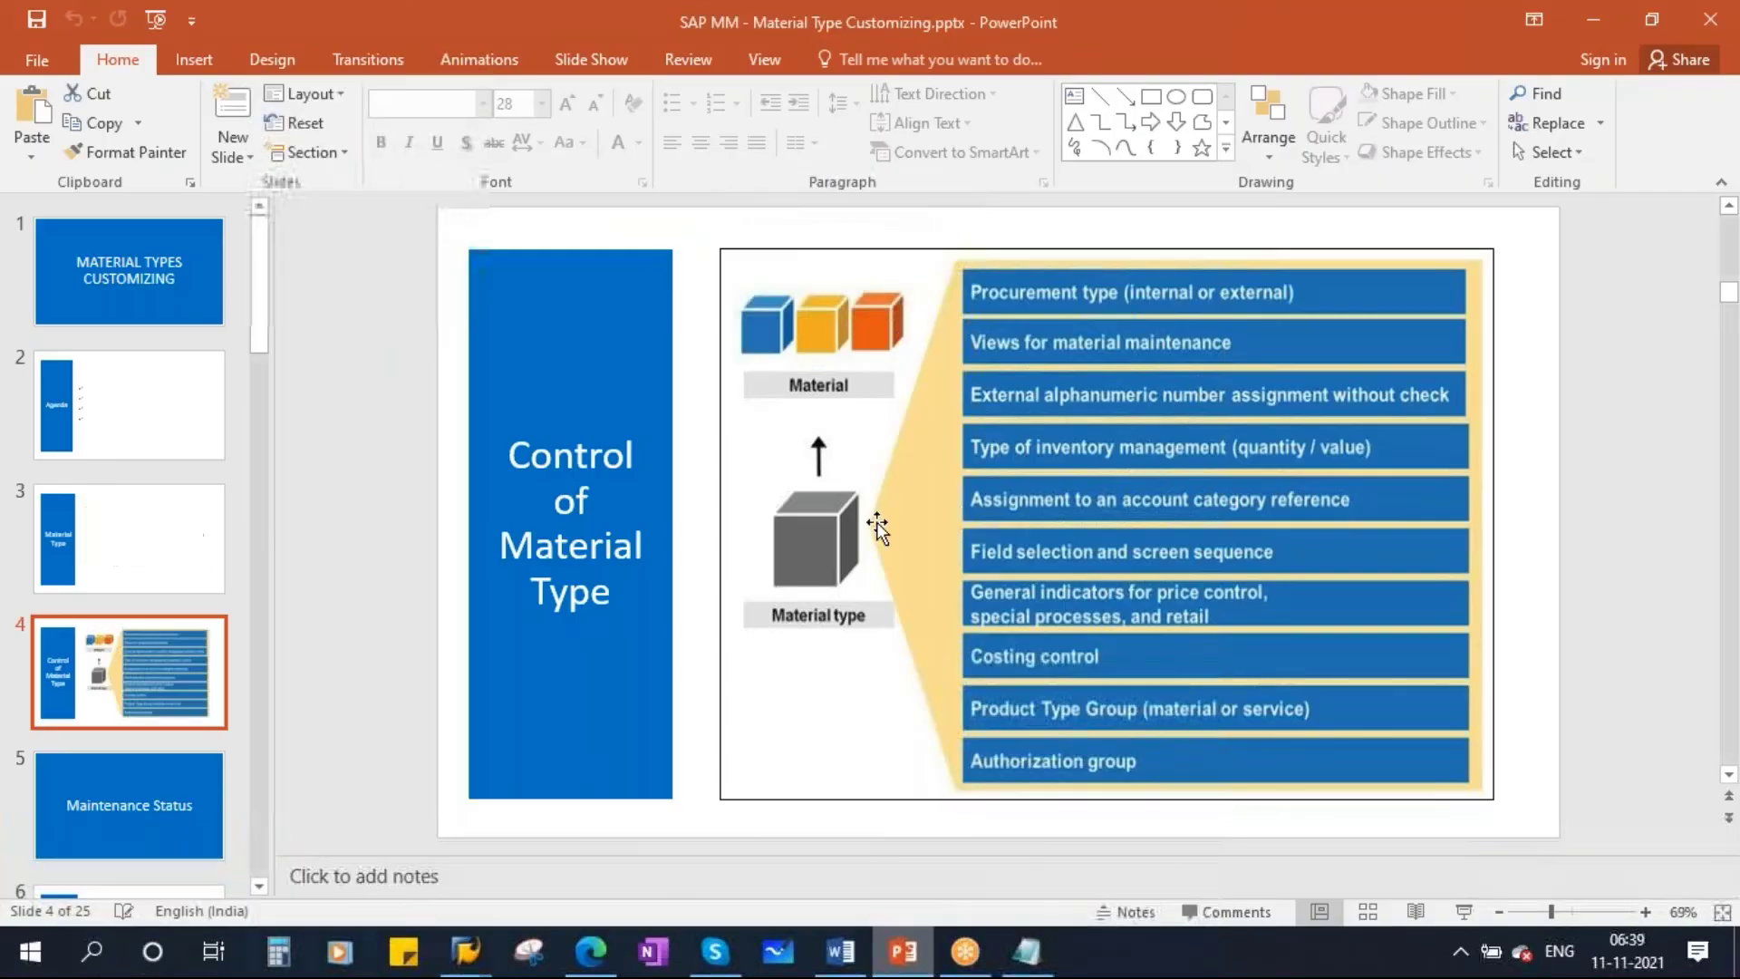
scroll(96, 730, down, 2)
click(139, 628)
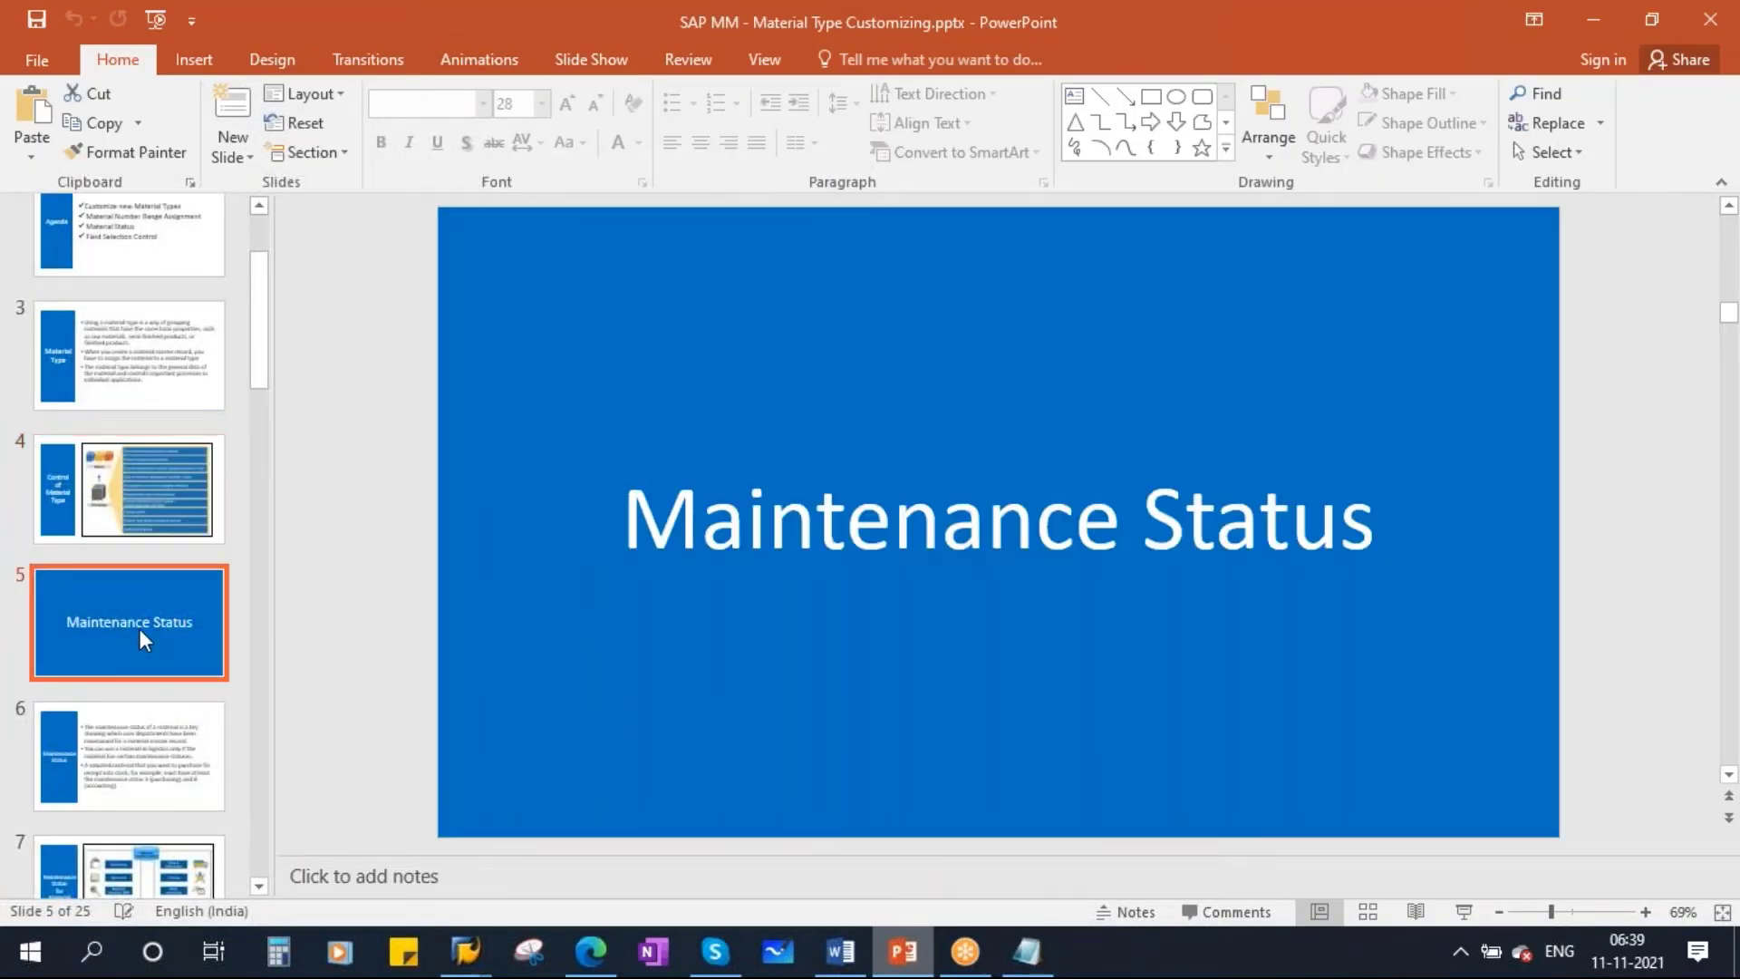
click(158, 779)
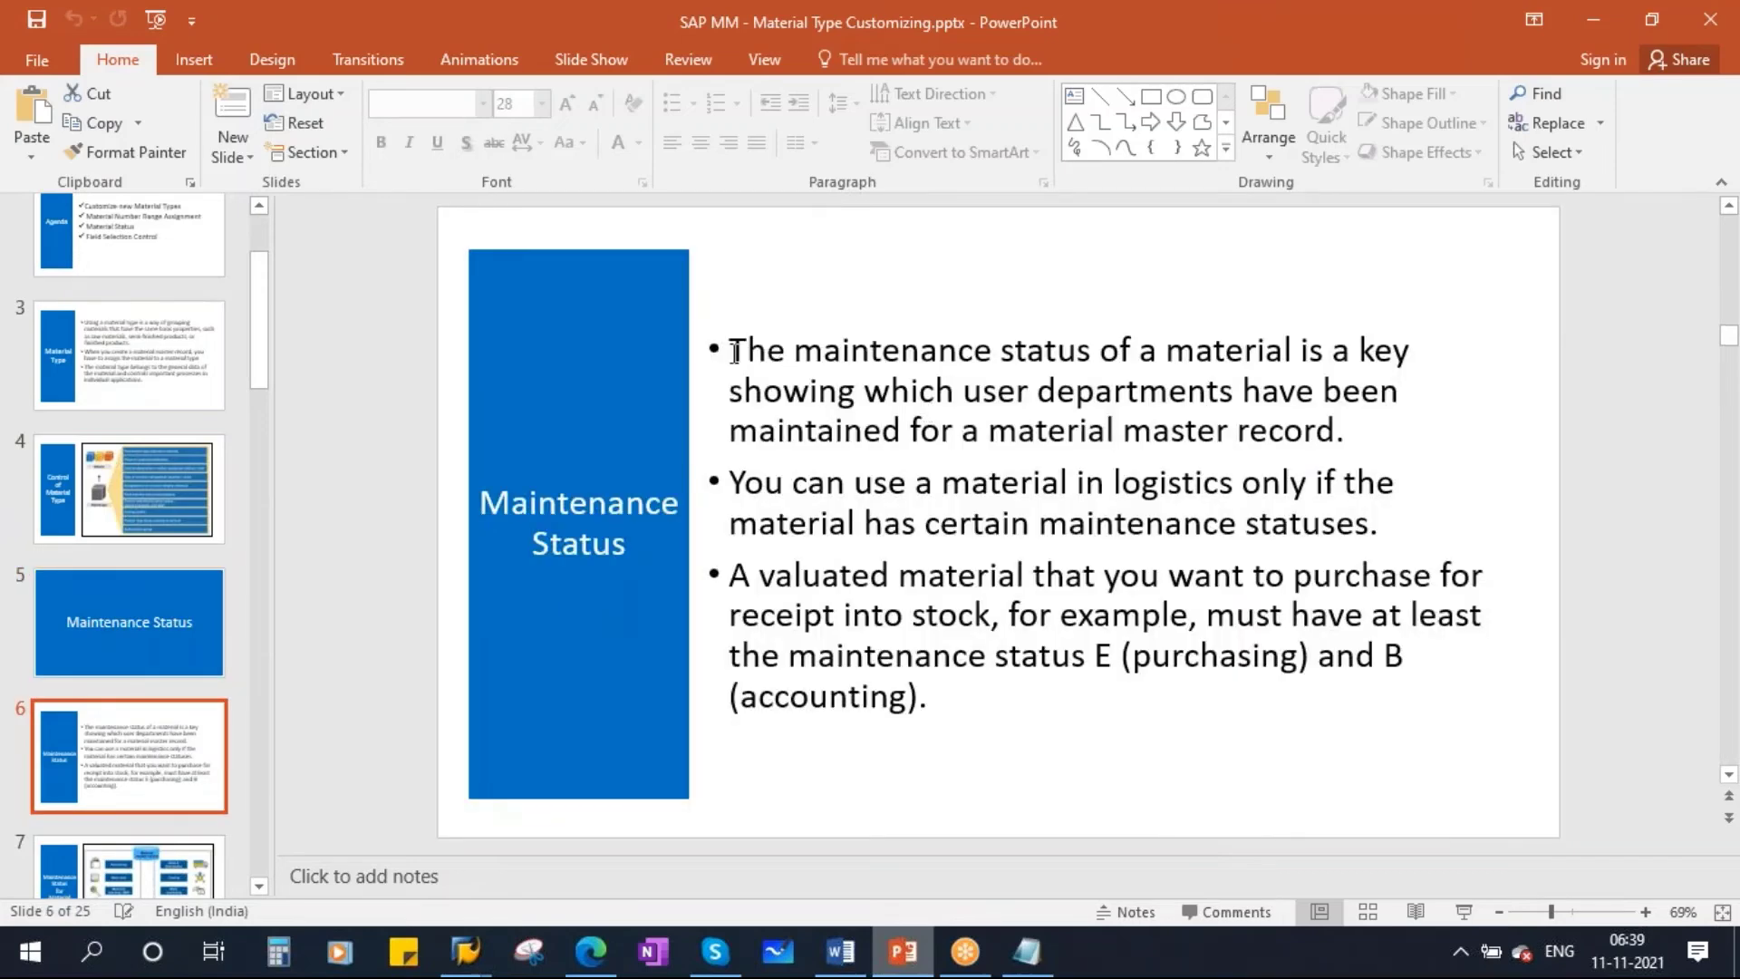
Read the first two Maintenance Status bullets, highlighting each line of text in turn
drag(730, 353, 1390, 357)
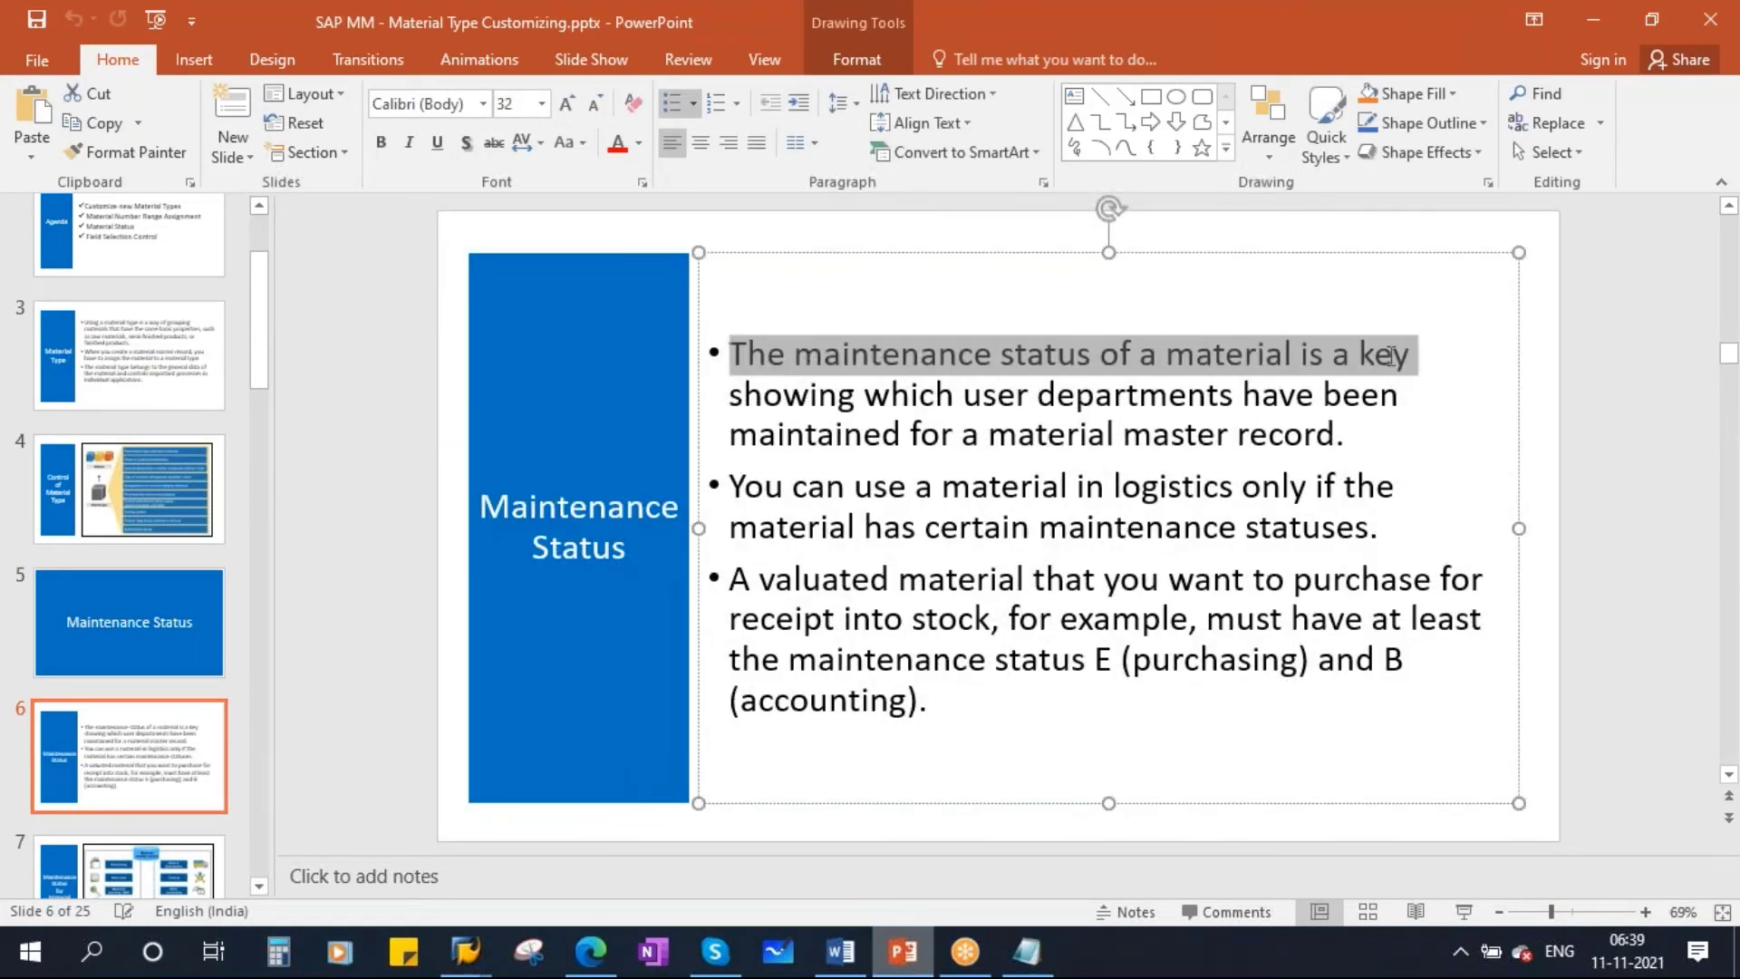
drag(731, 394, 1366, 394)
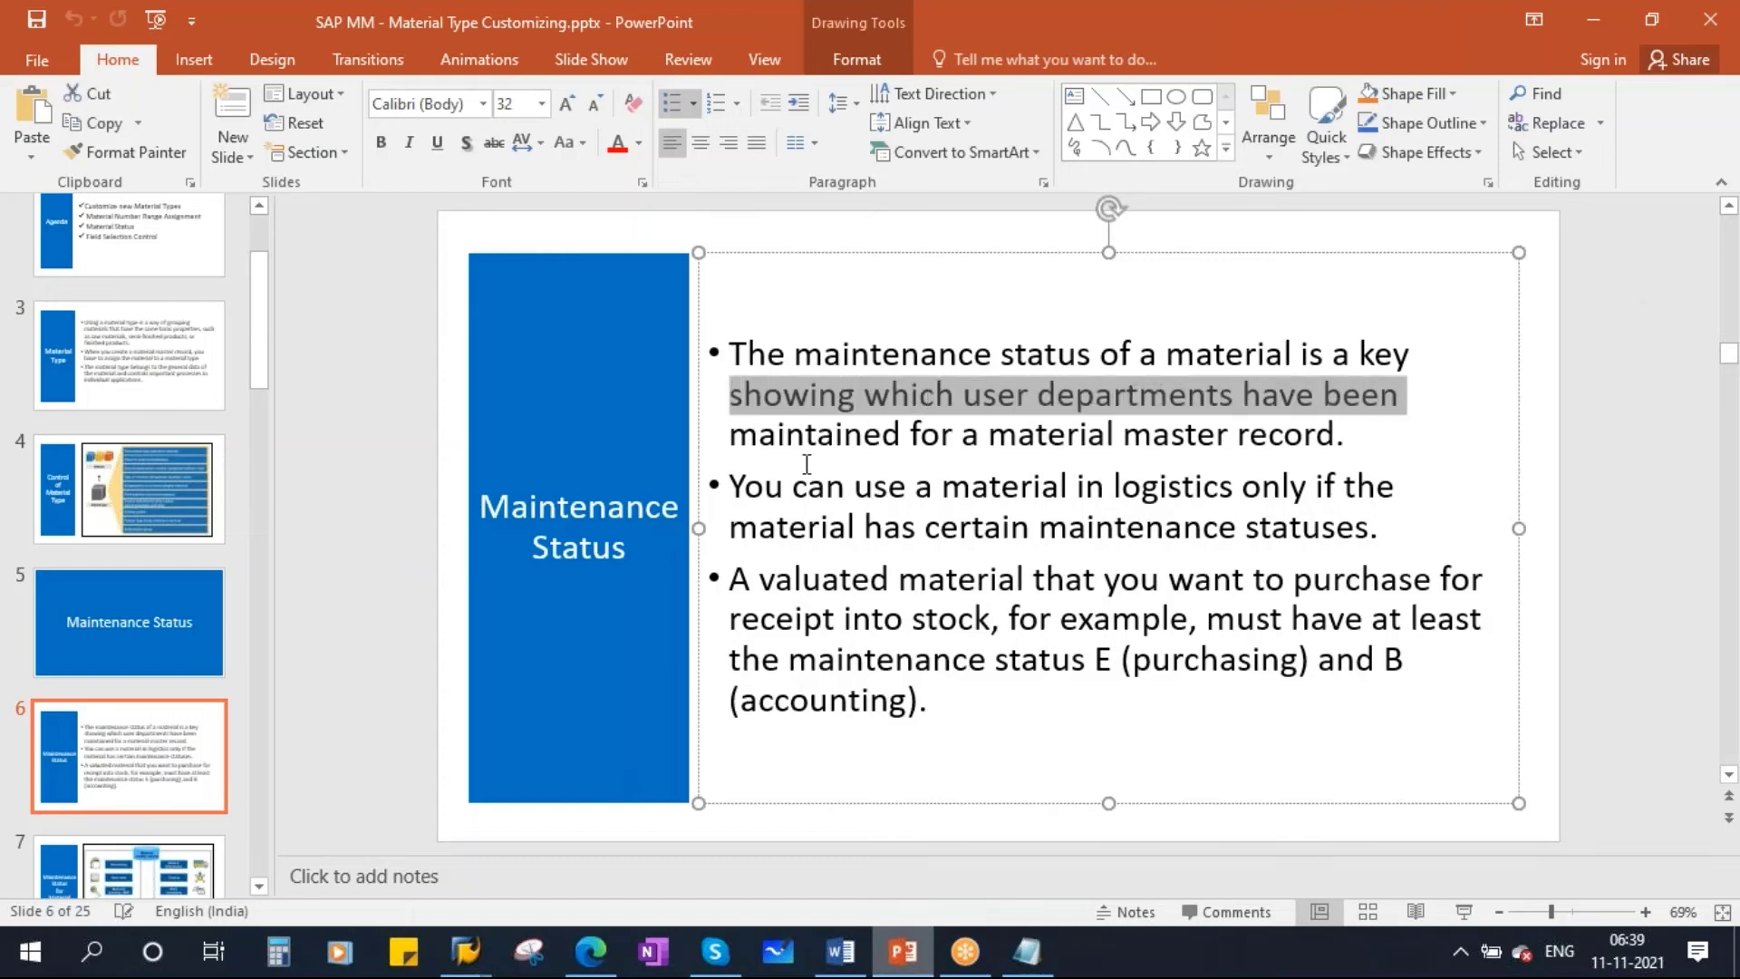
drag(730, 435, 1297, 442)
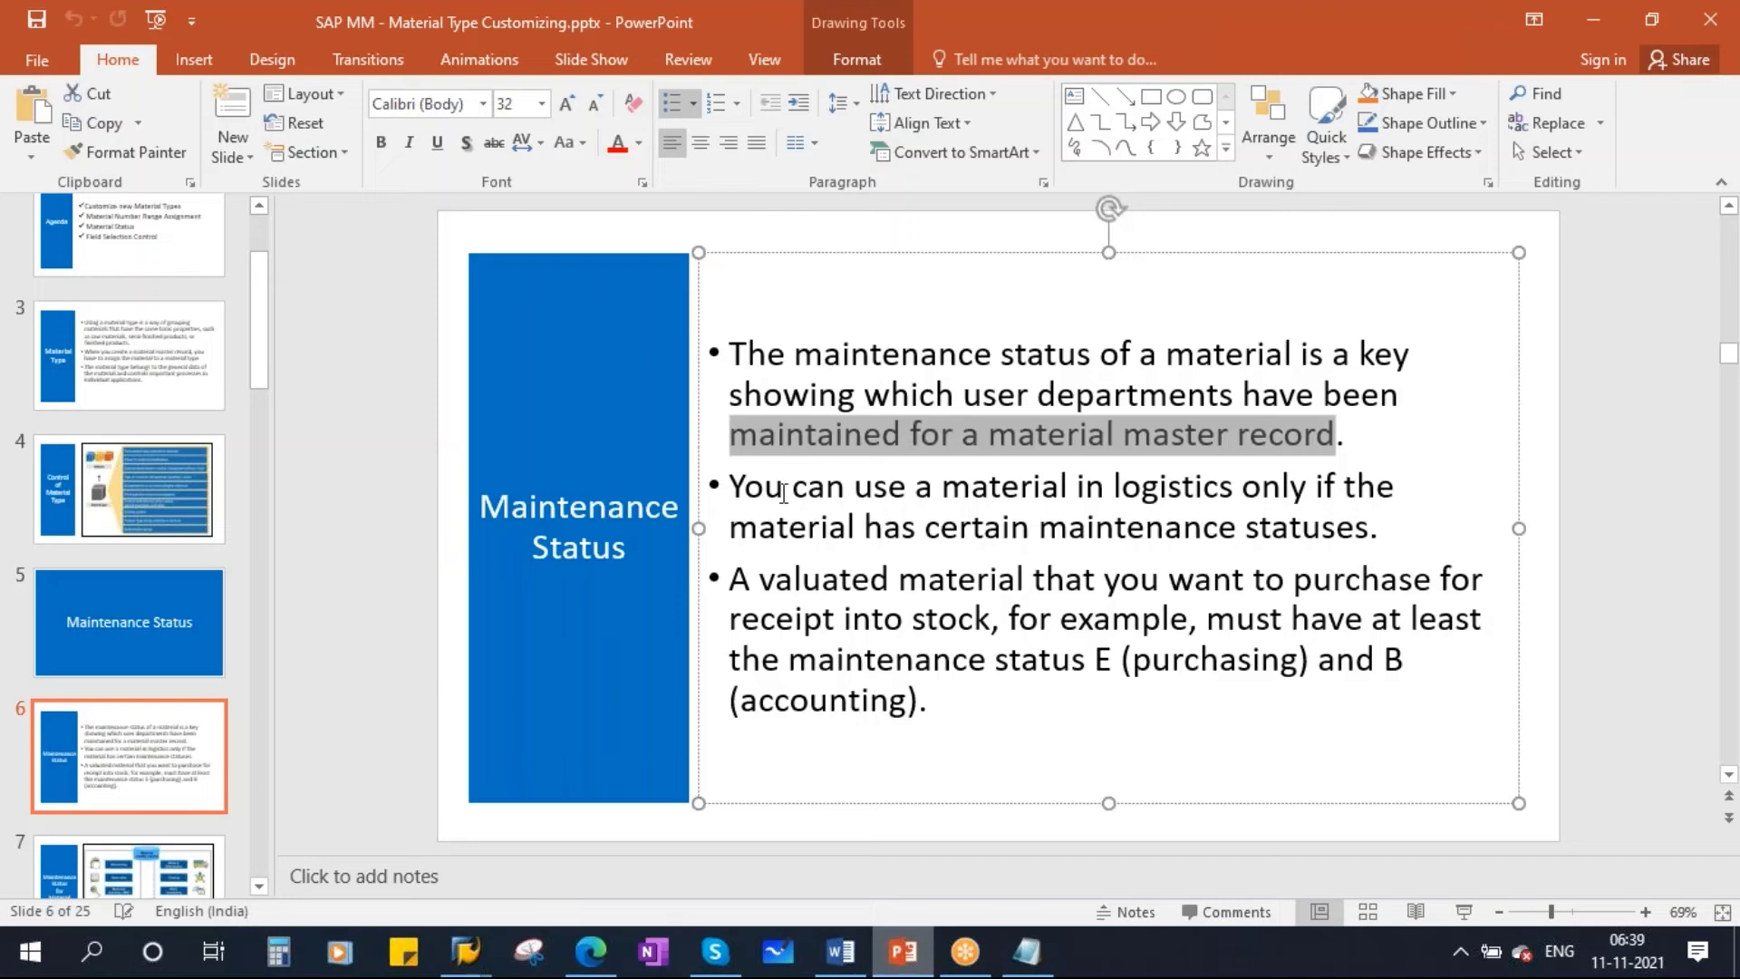
drag(731, 486, 1371, 490)
drag(732, 530, 1299, 534)
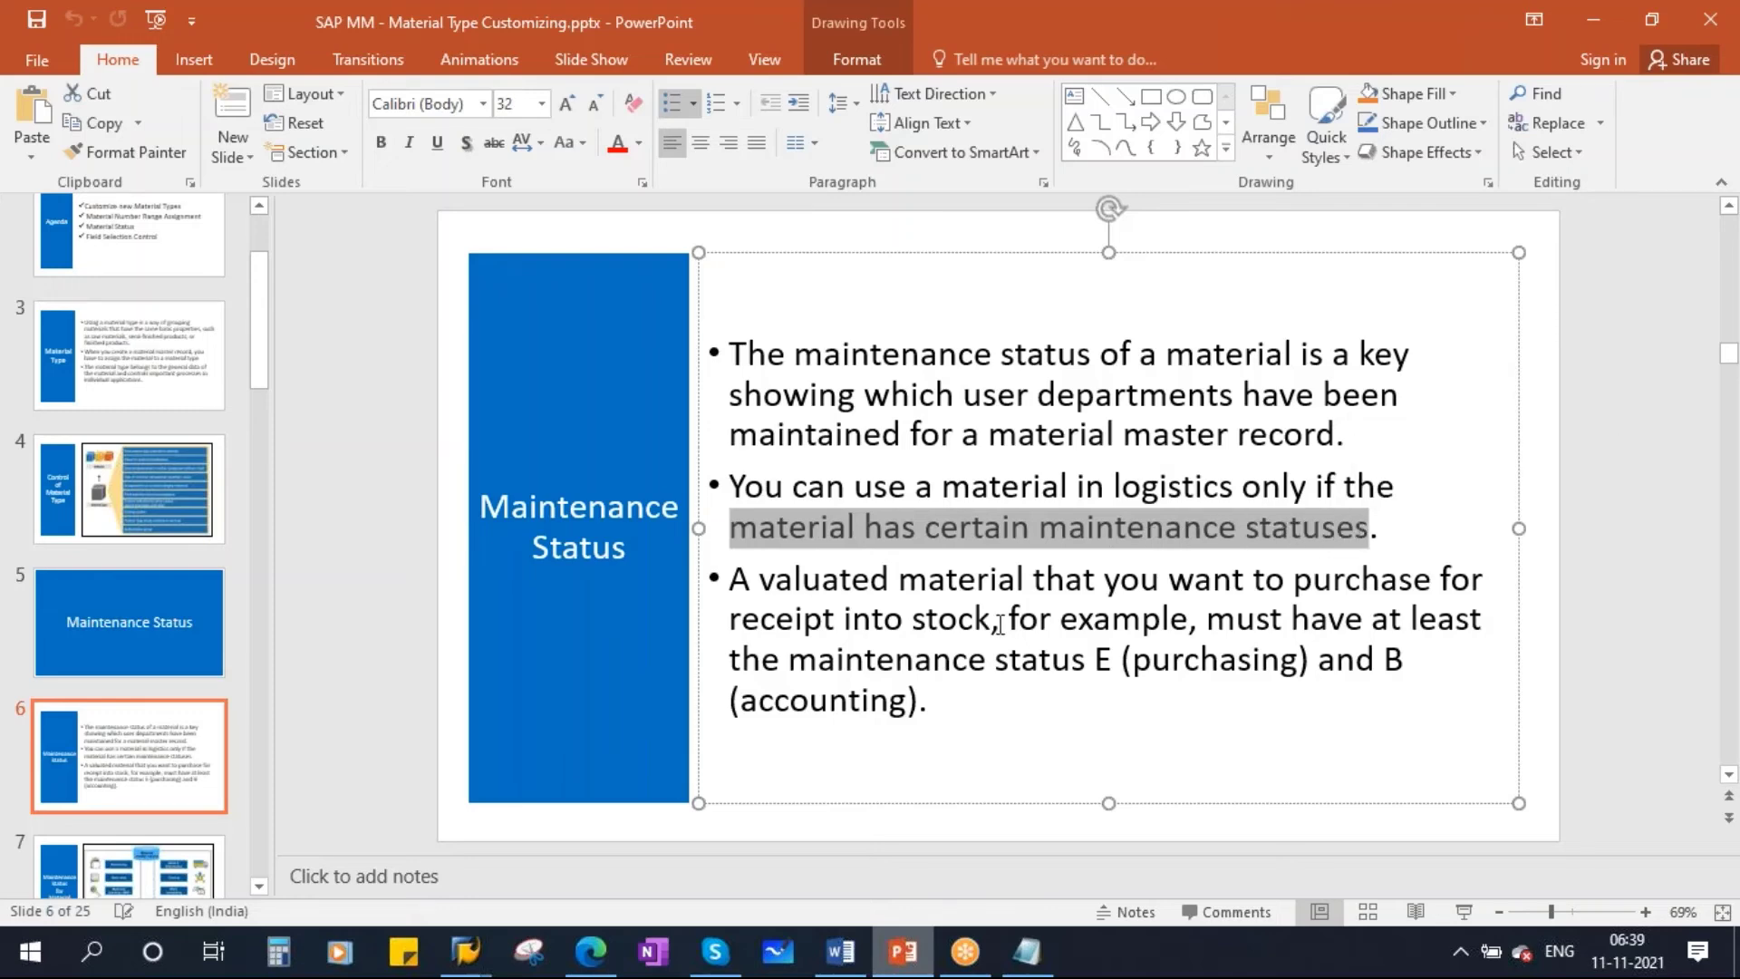
Open slide 7, Maintenance Status for Material Master, and present it as a full-screen slide show
click(80, 777)
scroll(109, 725, down, 2)
click(139, 640)
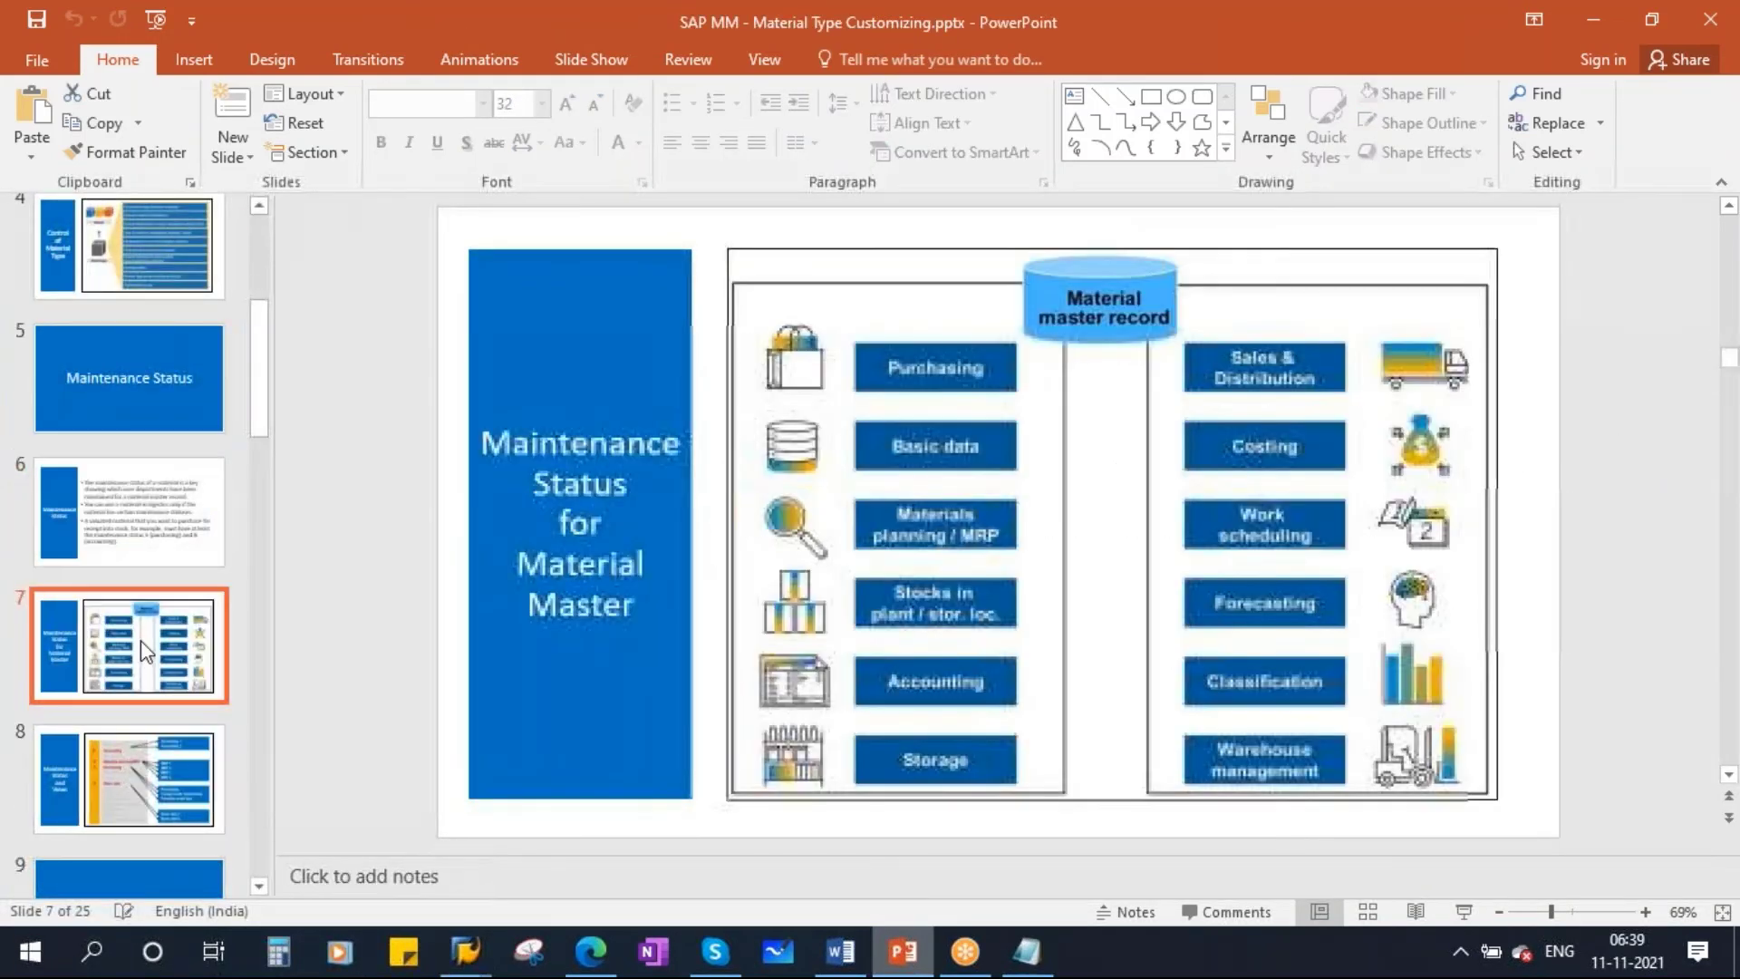
click(1462, 911)
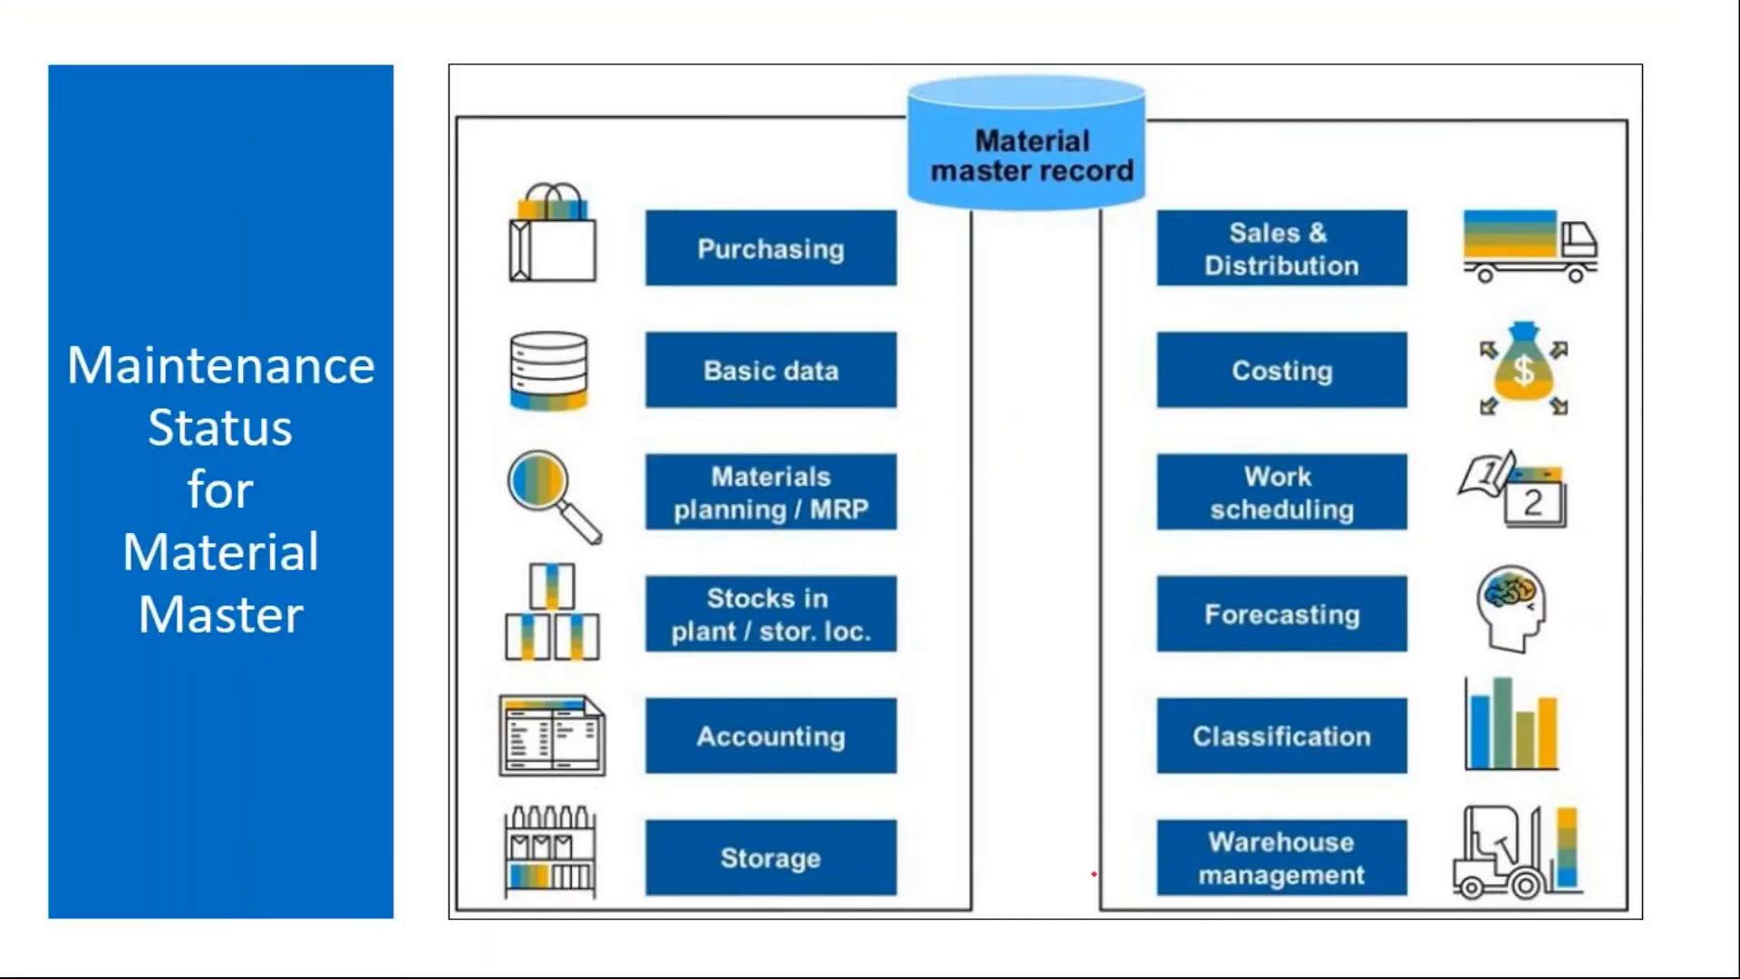
Tick the material master record and its departments, from Purchasing to Warehouse management, with the pen, and clear all the ink
drag(921, 170, 1051, 115)
drag(834, 380, 953, 355)
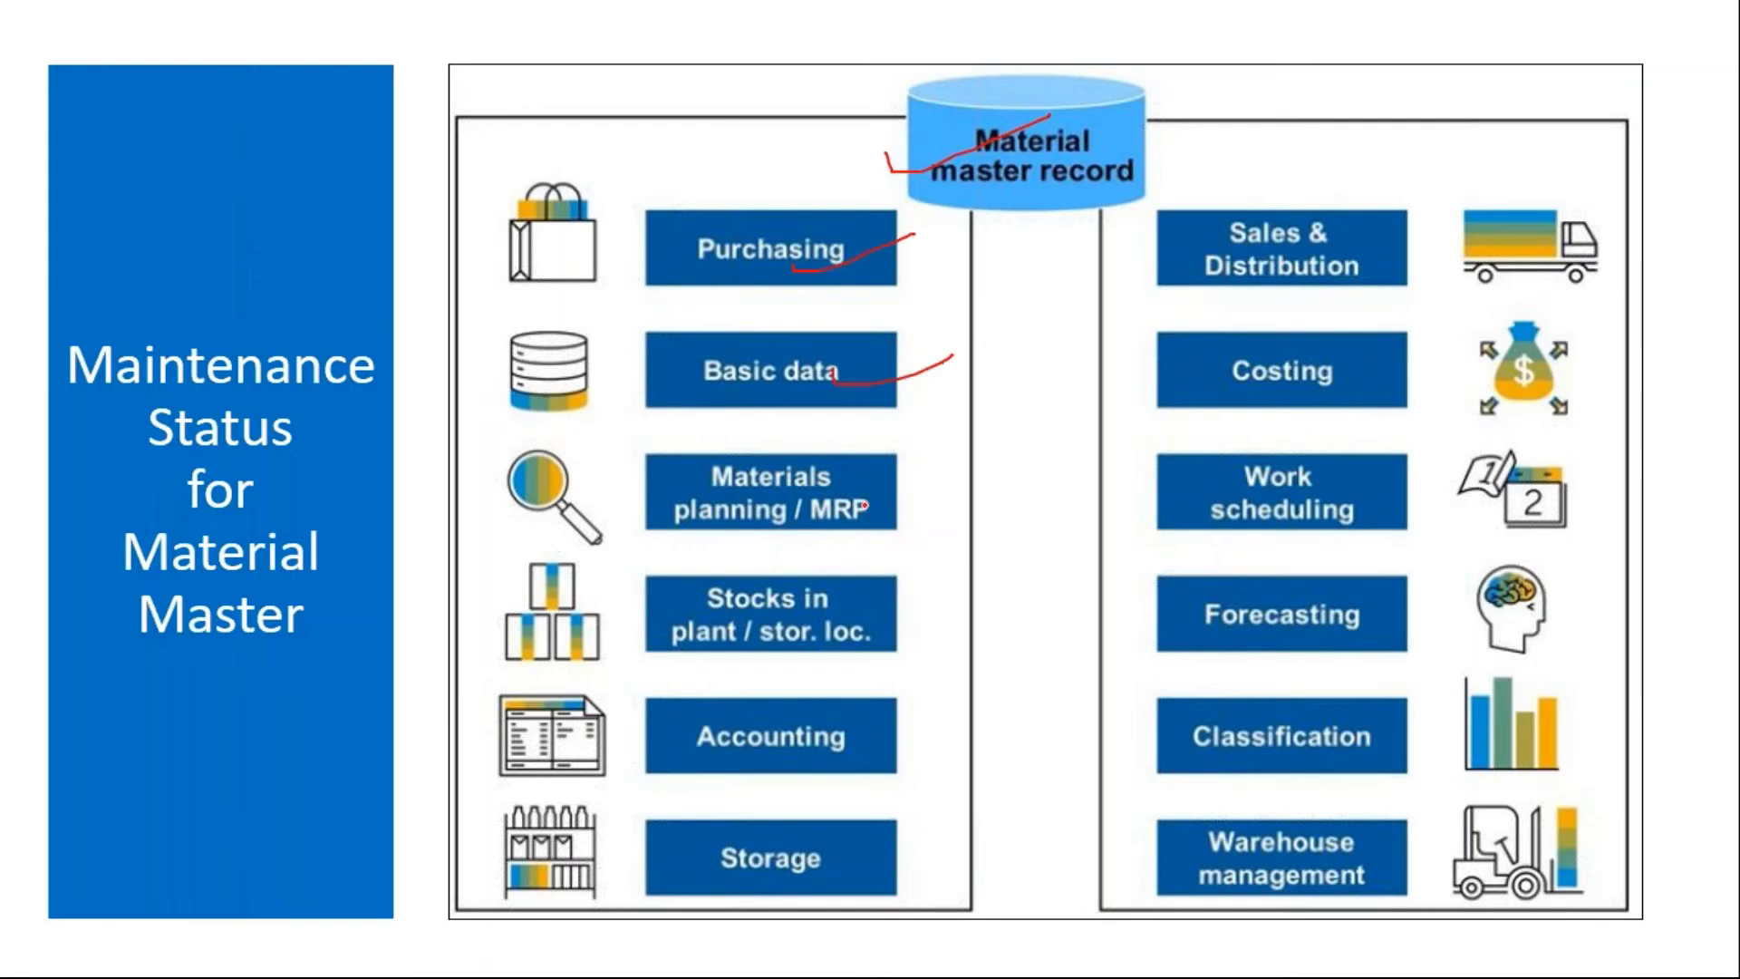
drag(836, 704, 924, 640)
drag(836, 843, 946, 803)
drag(1158, 270, 1285, 249)
drag(1210, 392, 1286, 363)
drag(1155, 664, 1243, 632)
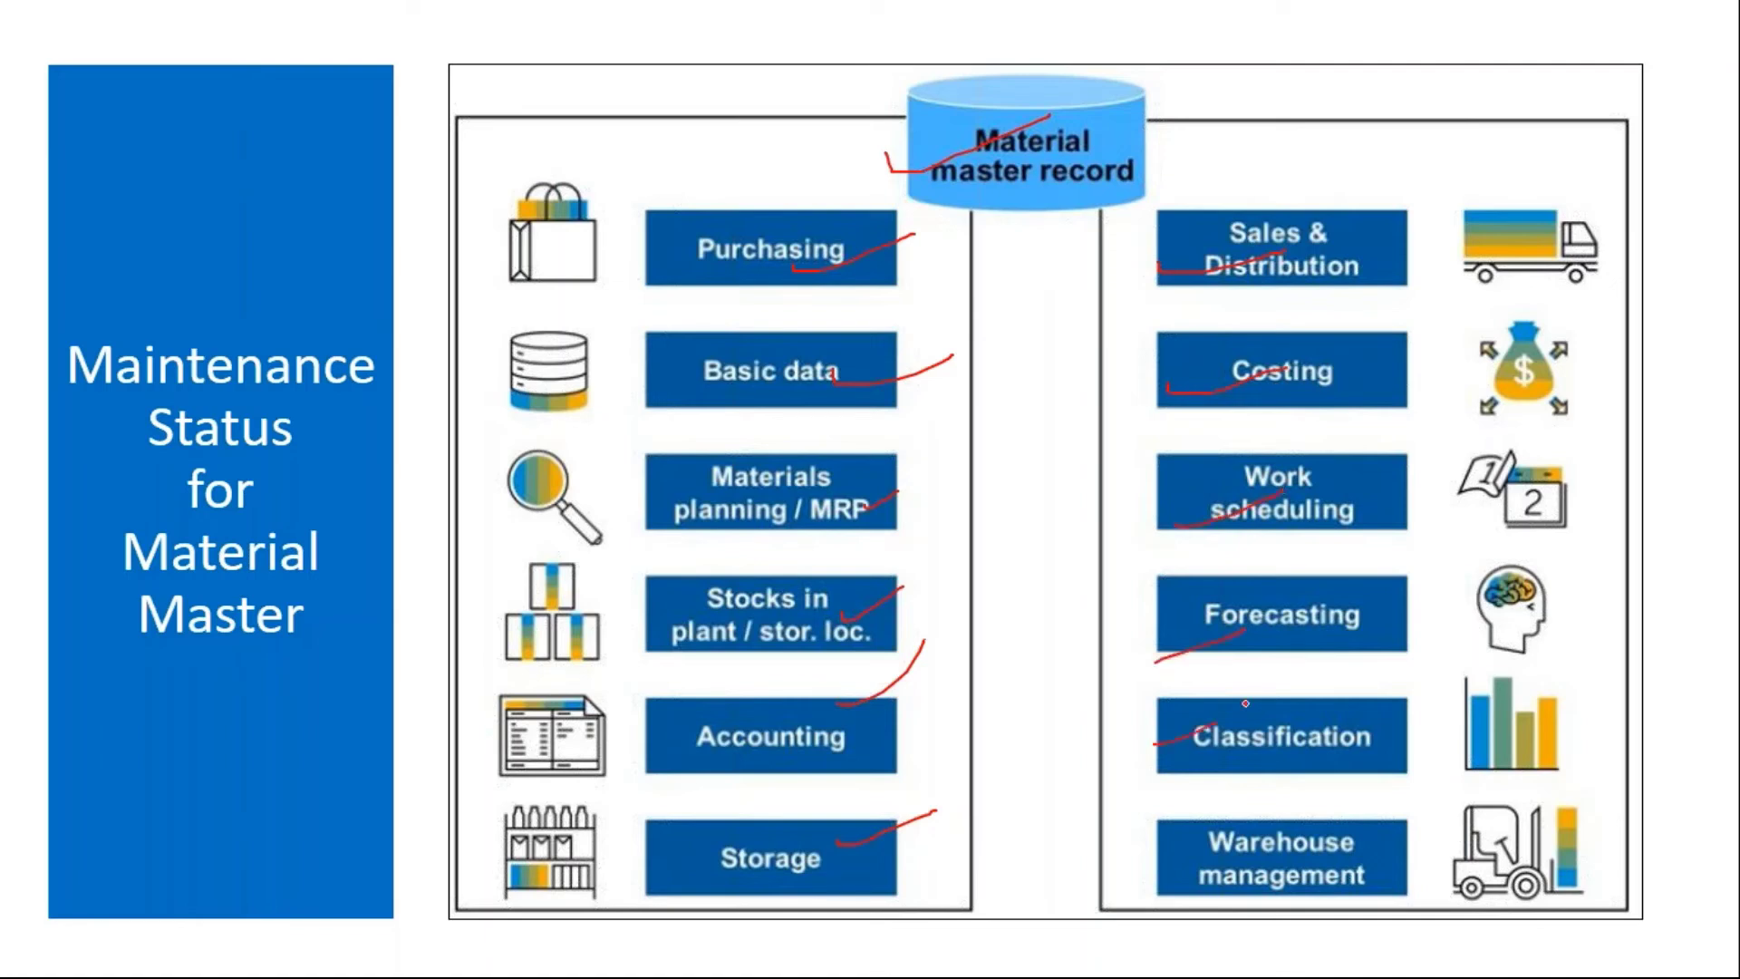
drag(1147, 857, 1258, 820)
key(e)
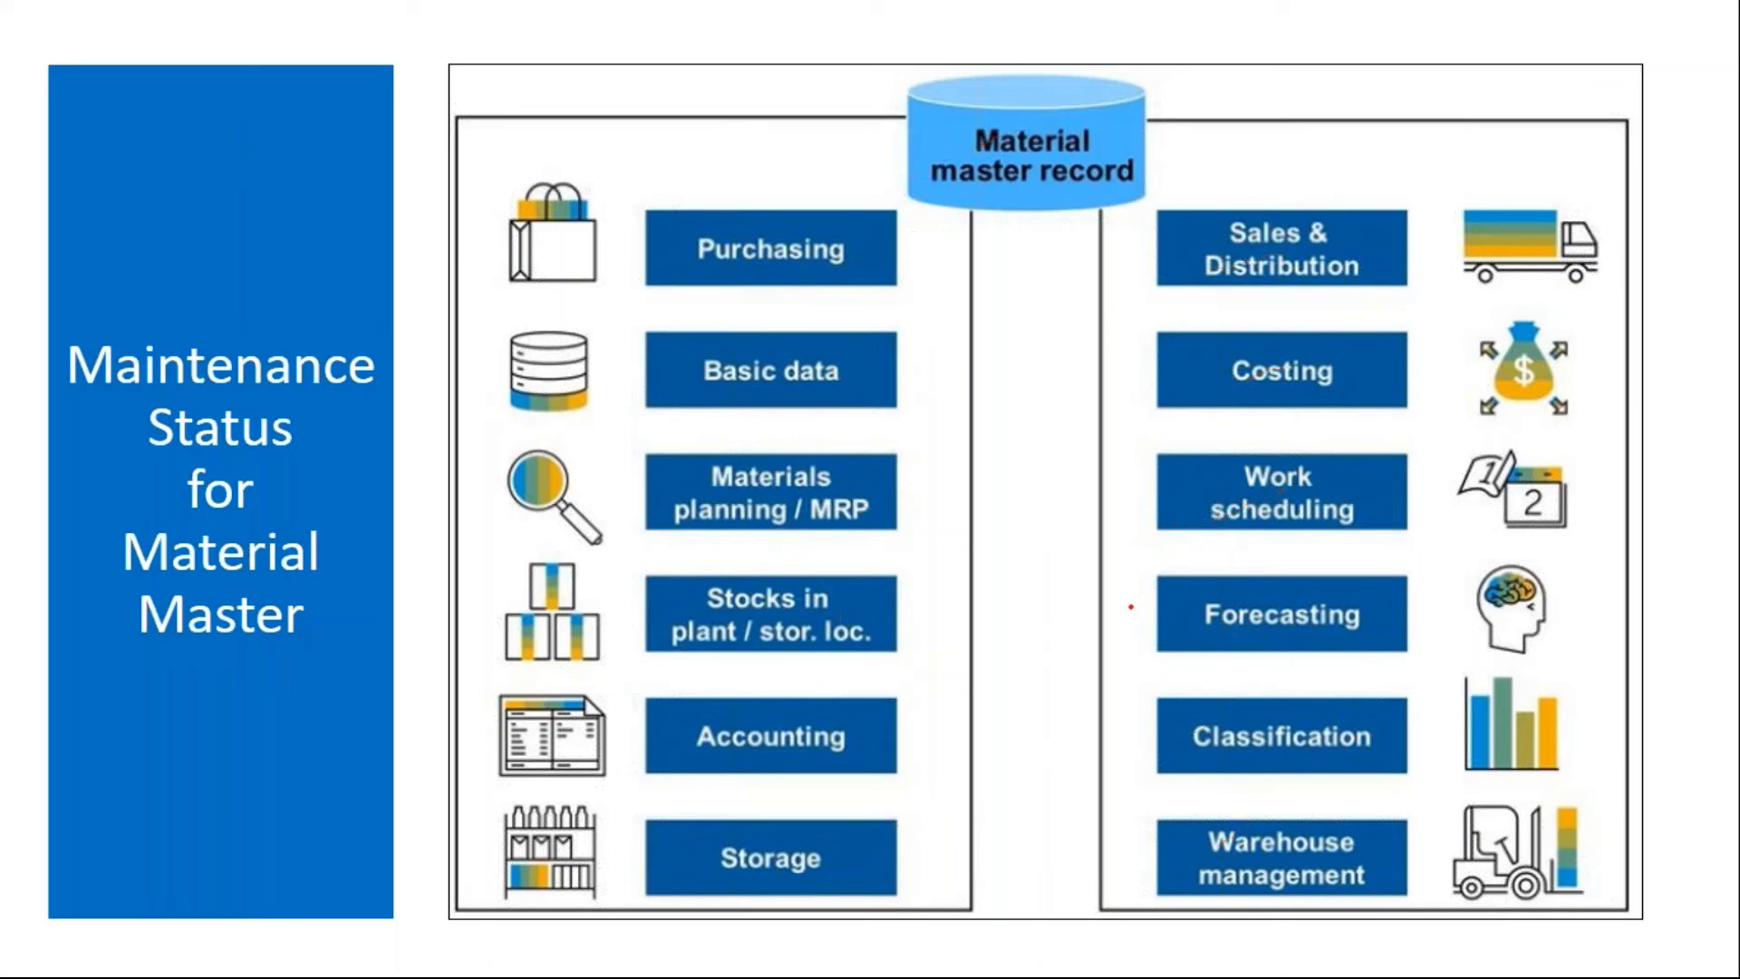
Underline "The maintenance status" on the Maintenance Status definition slide, clear the ink and end the slide show
key(Right)
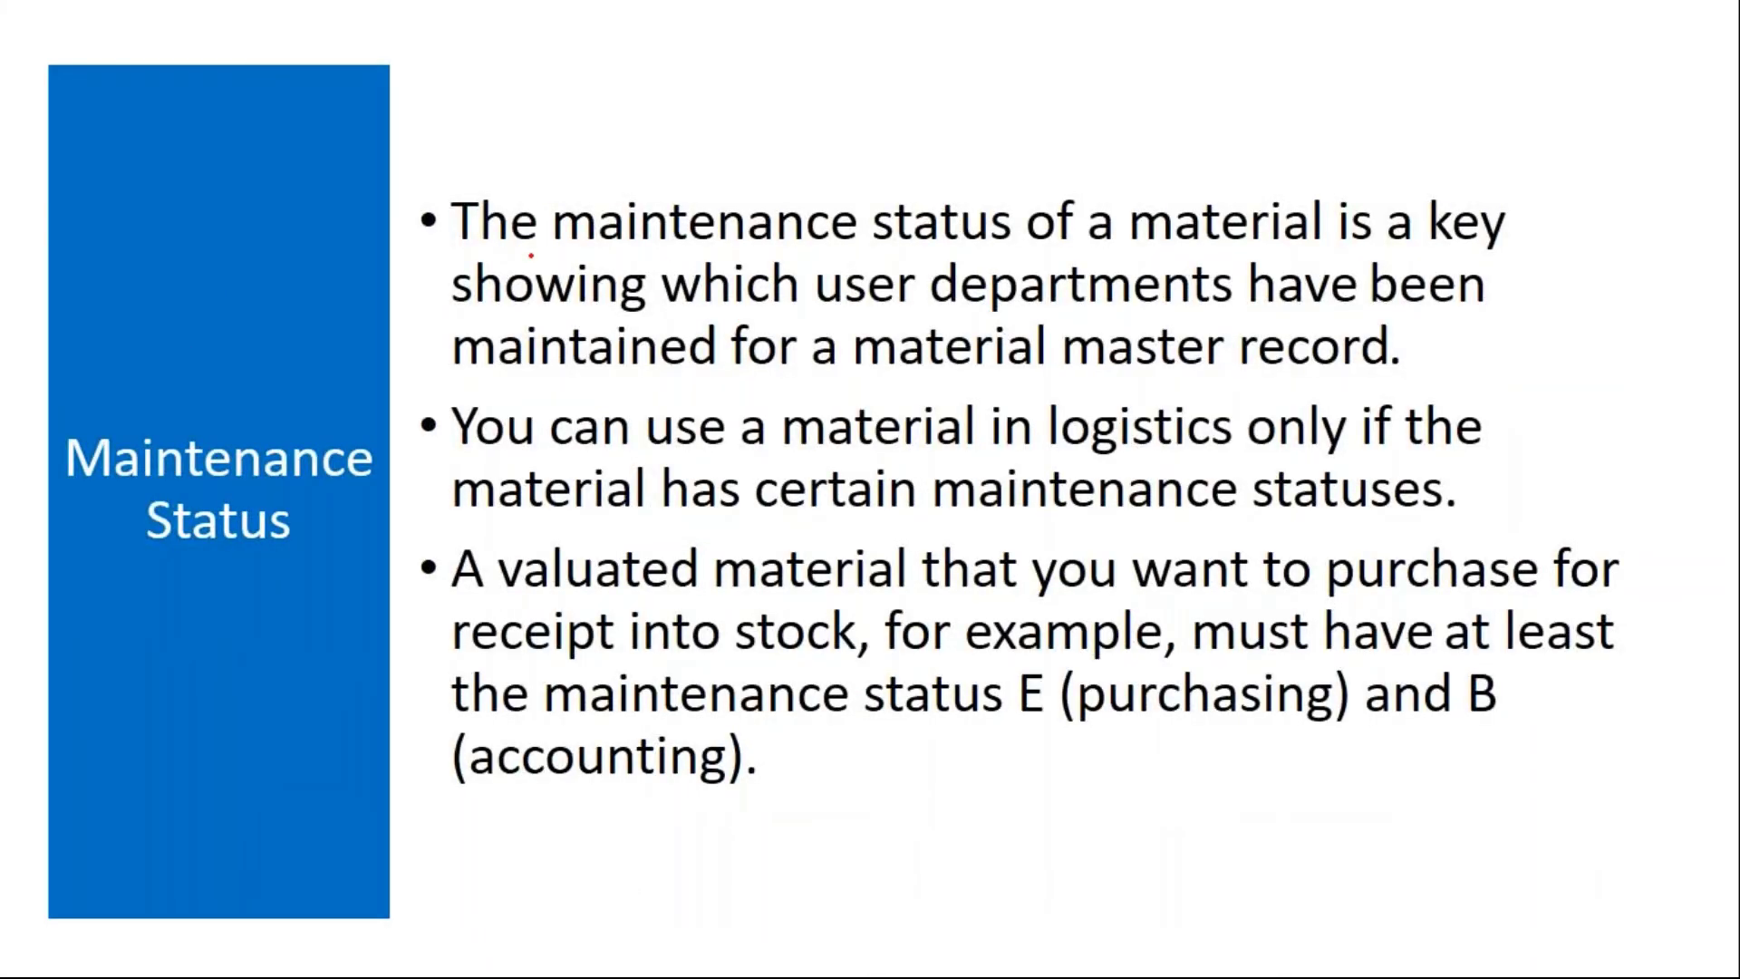
drag(484, 256, 1048, 256)
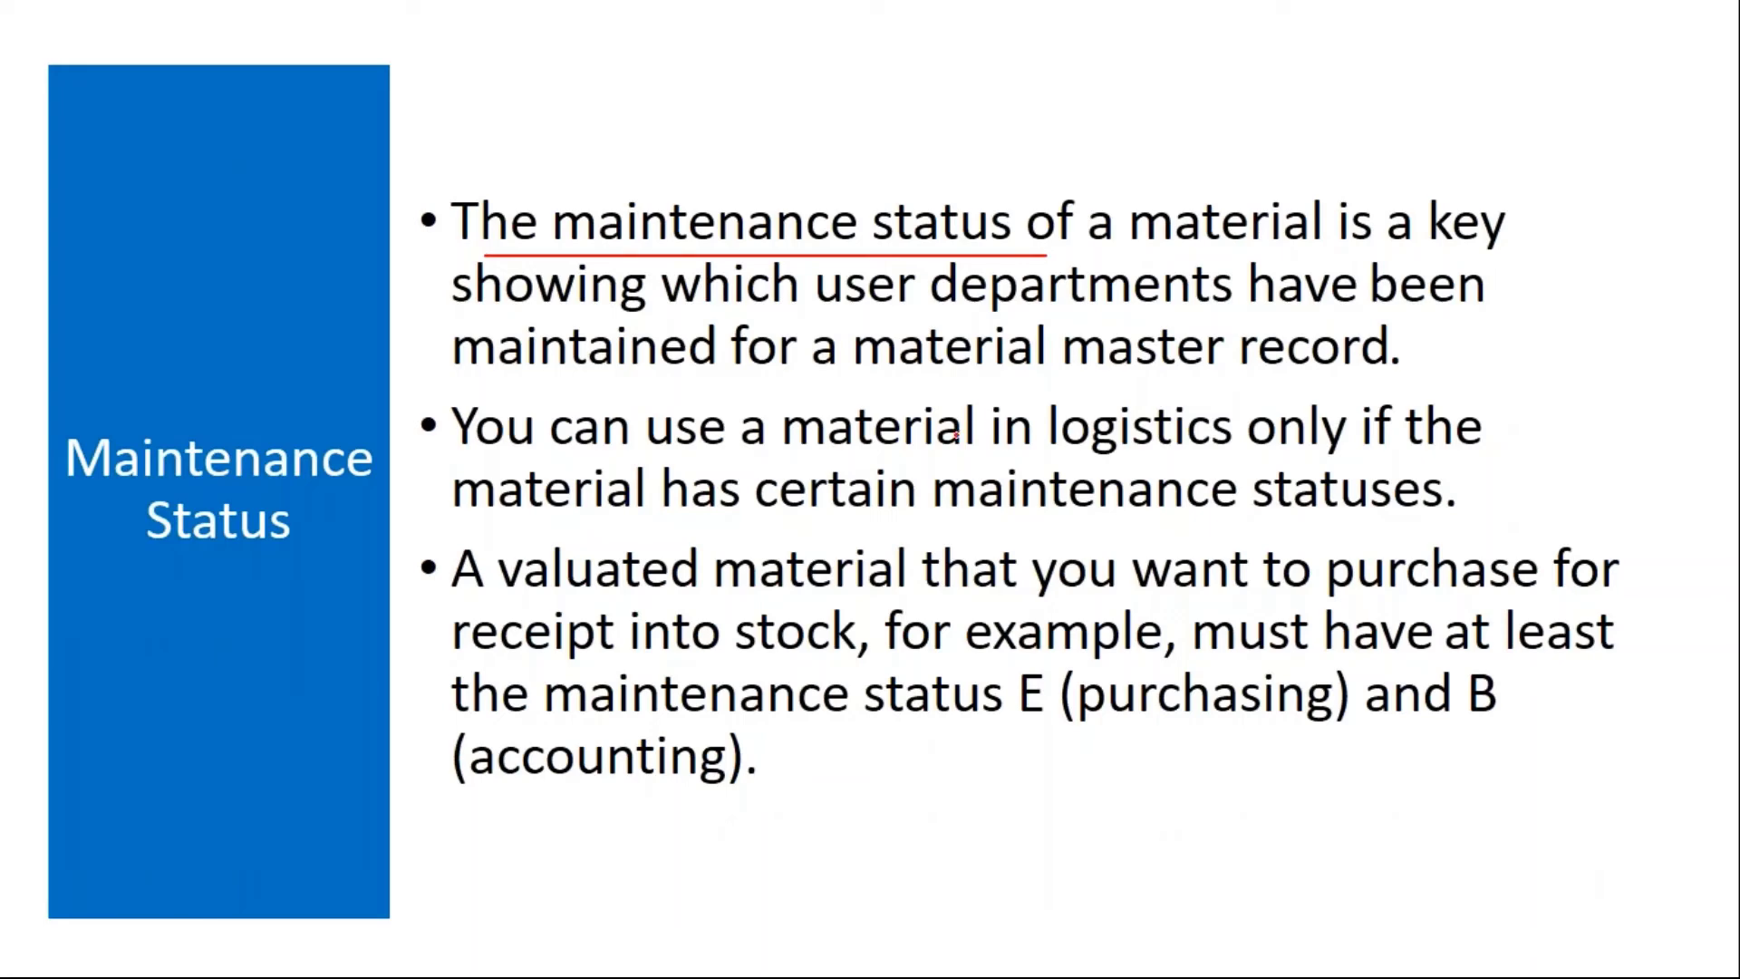
key(e)
key(Escape)
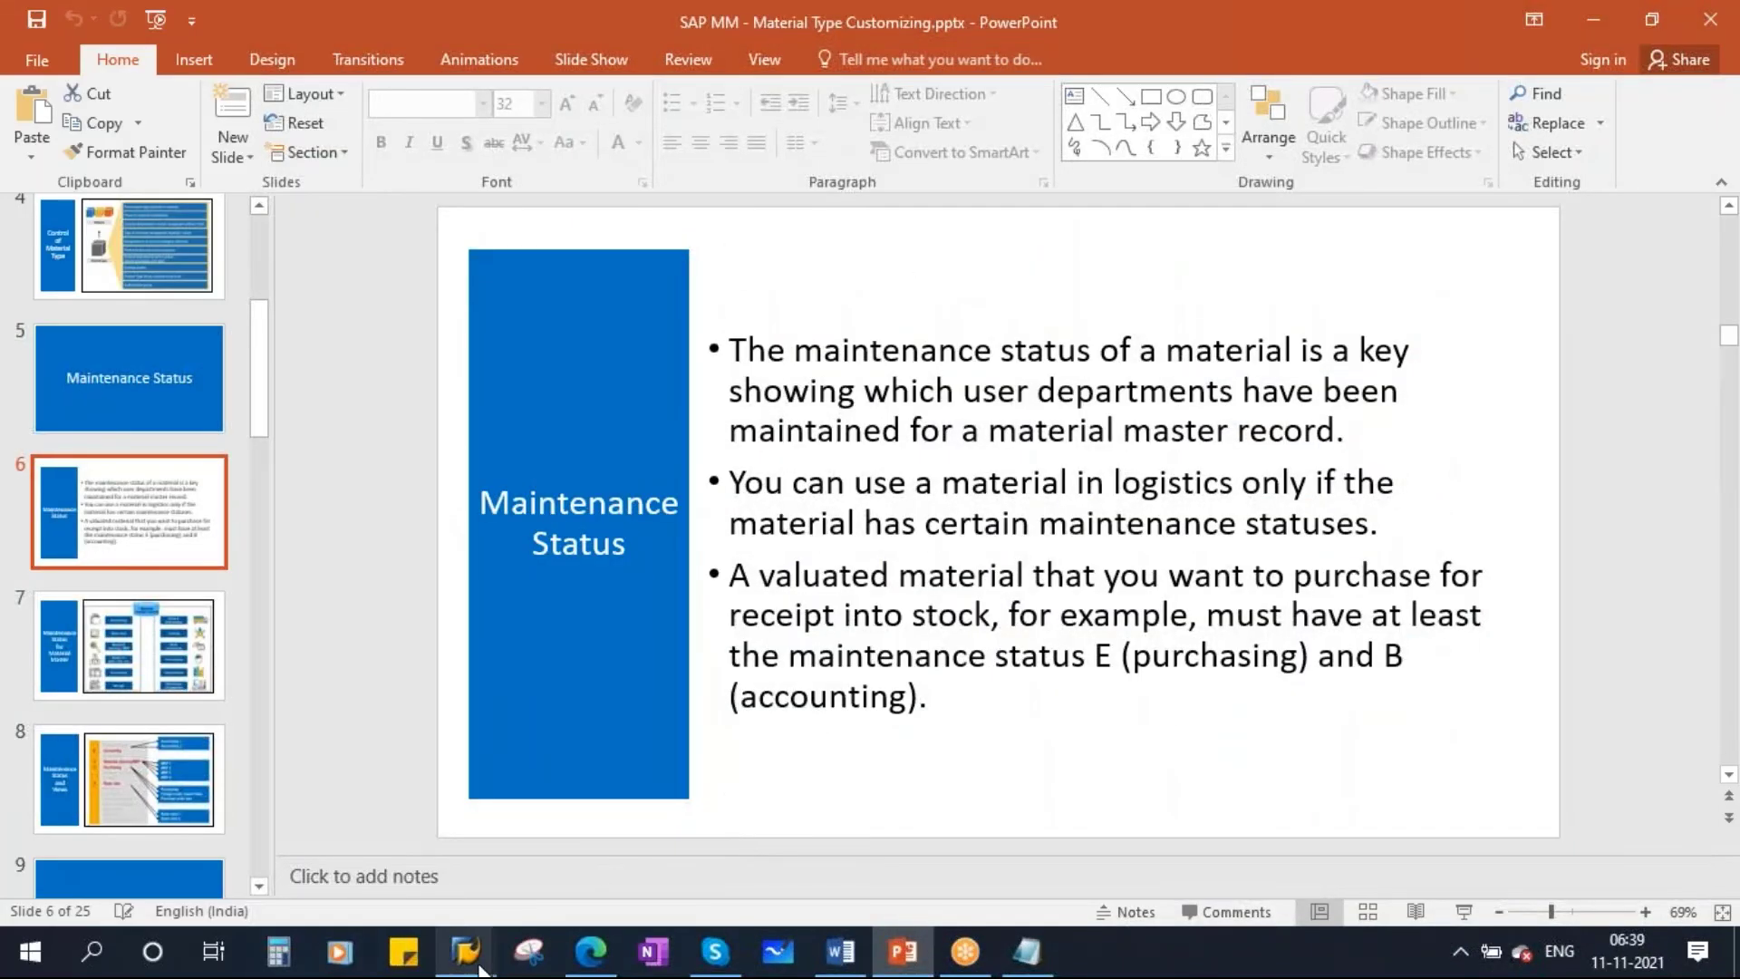
Switch to the SAP session with the FERT material, leave it and start transaction MM01 again
mouse_move(465, 952)
click(634, 825)
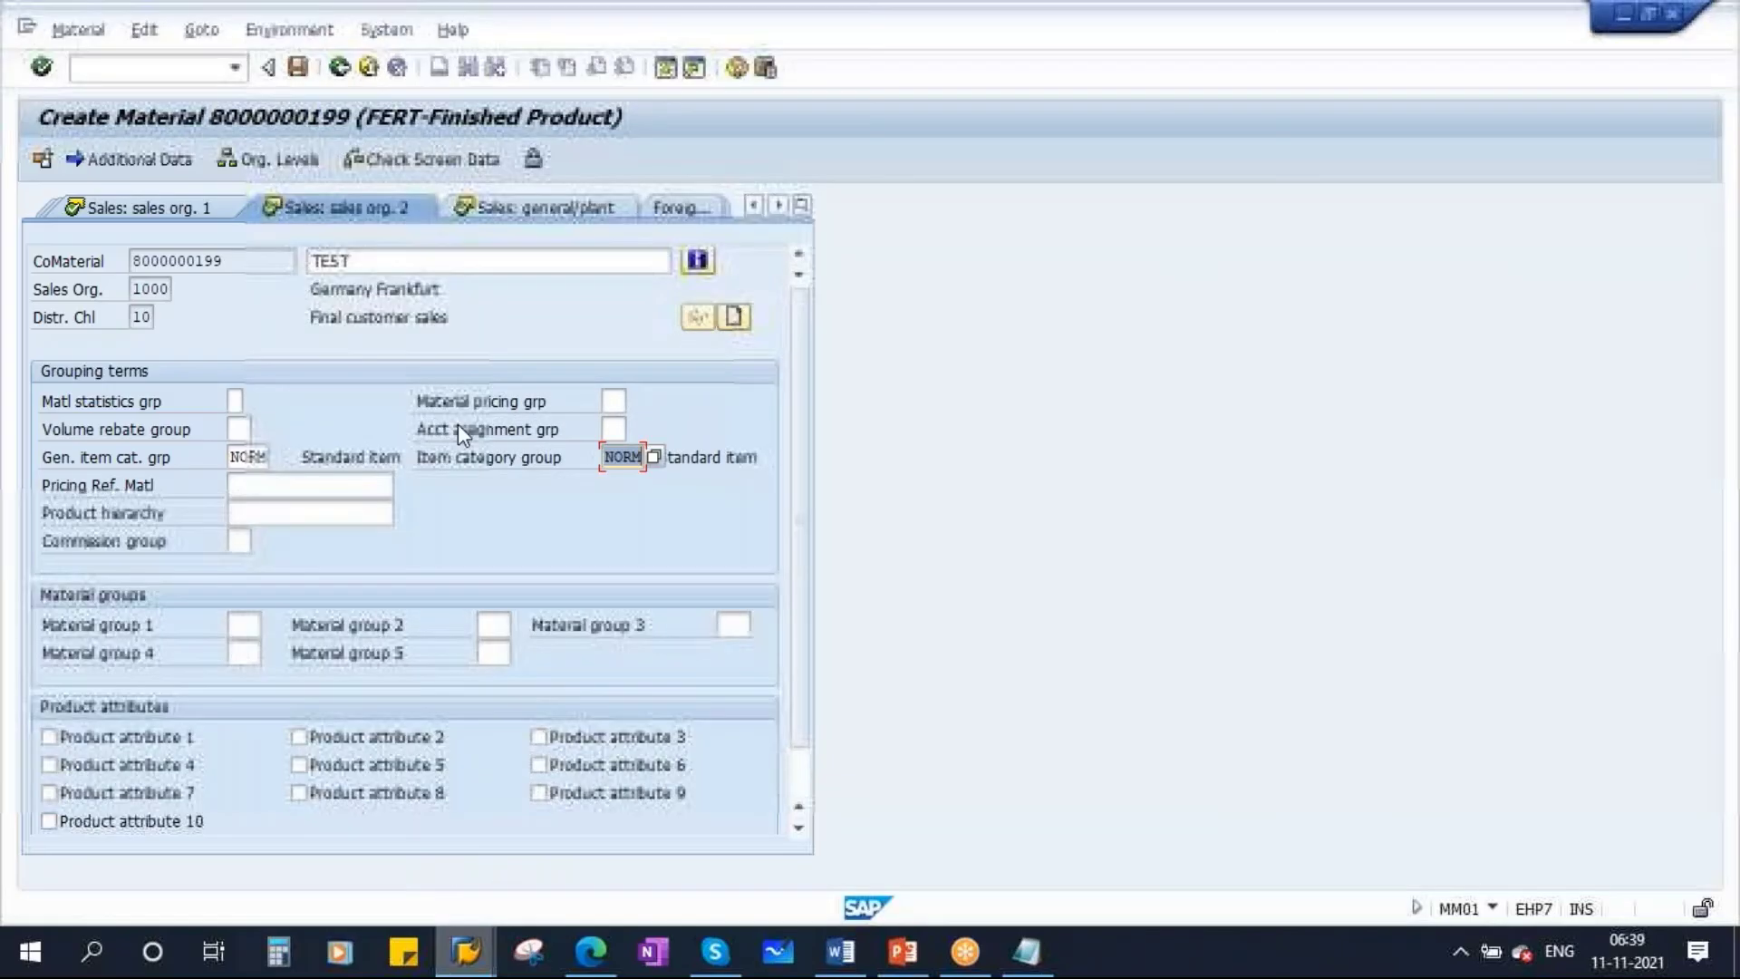
click(124, 62)
text(/n)
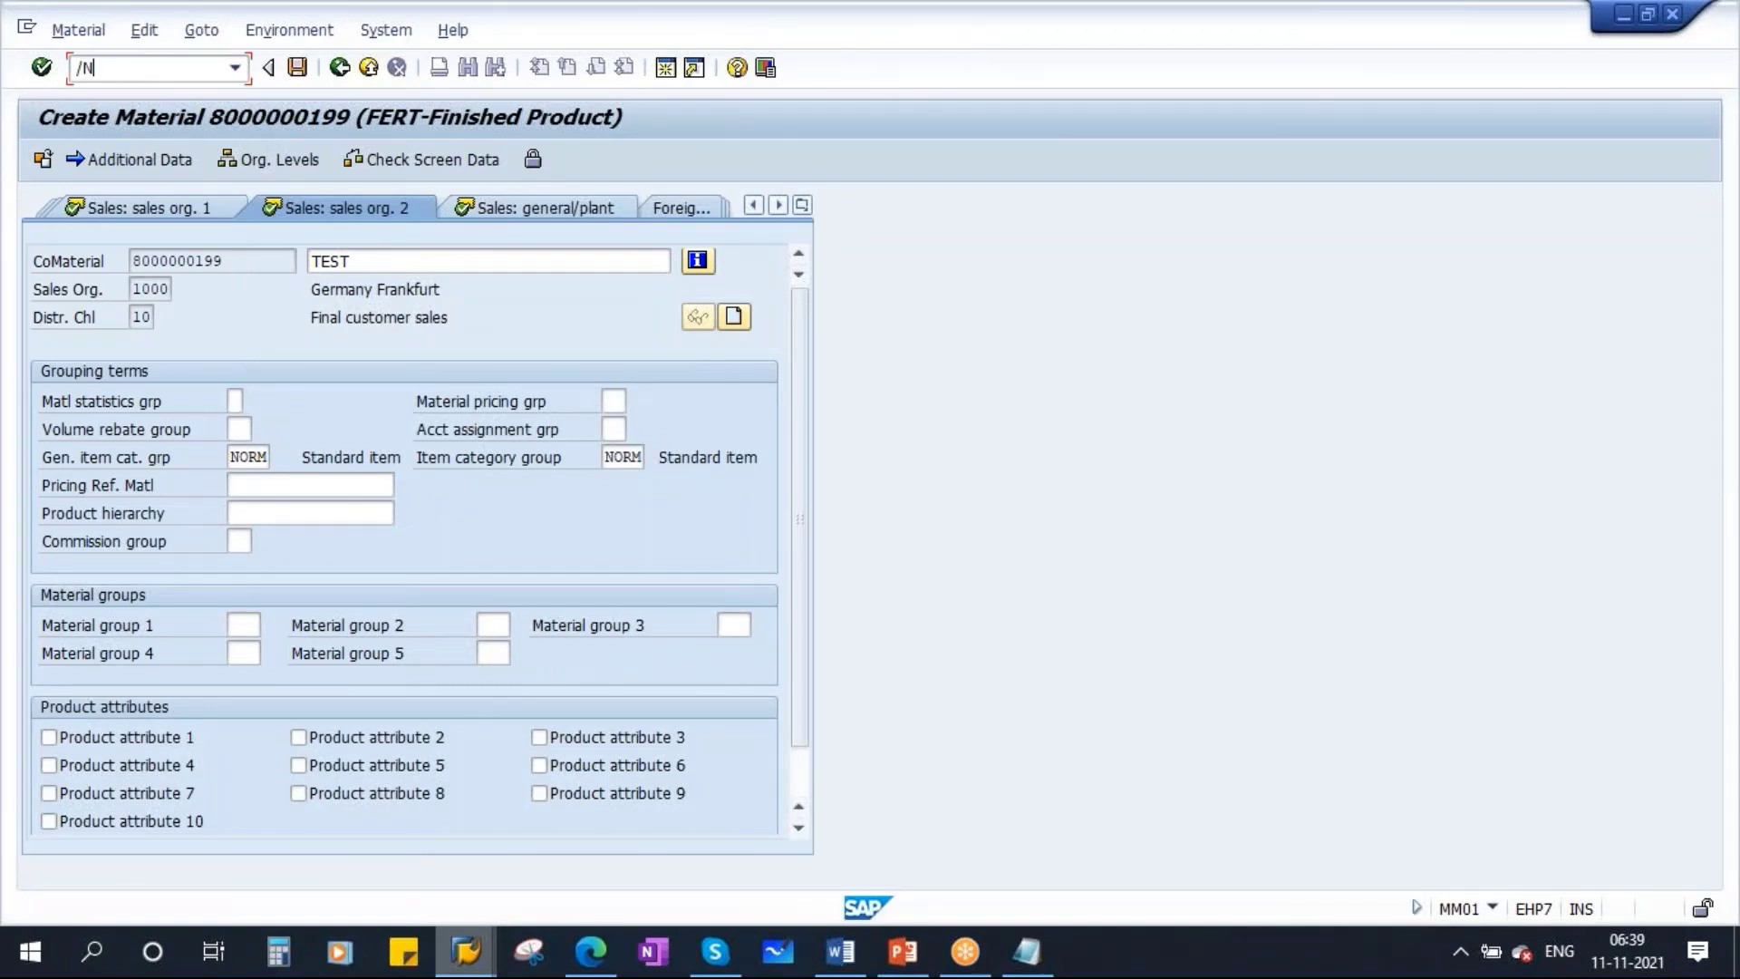
key(Return)
text(mm01)
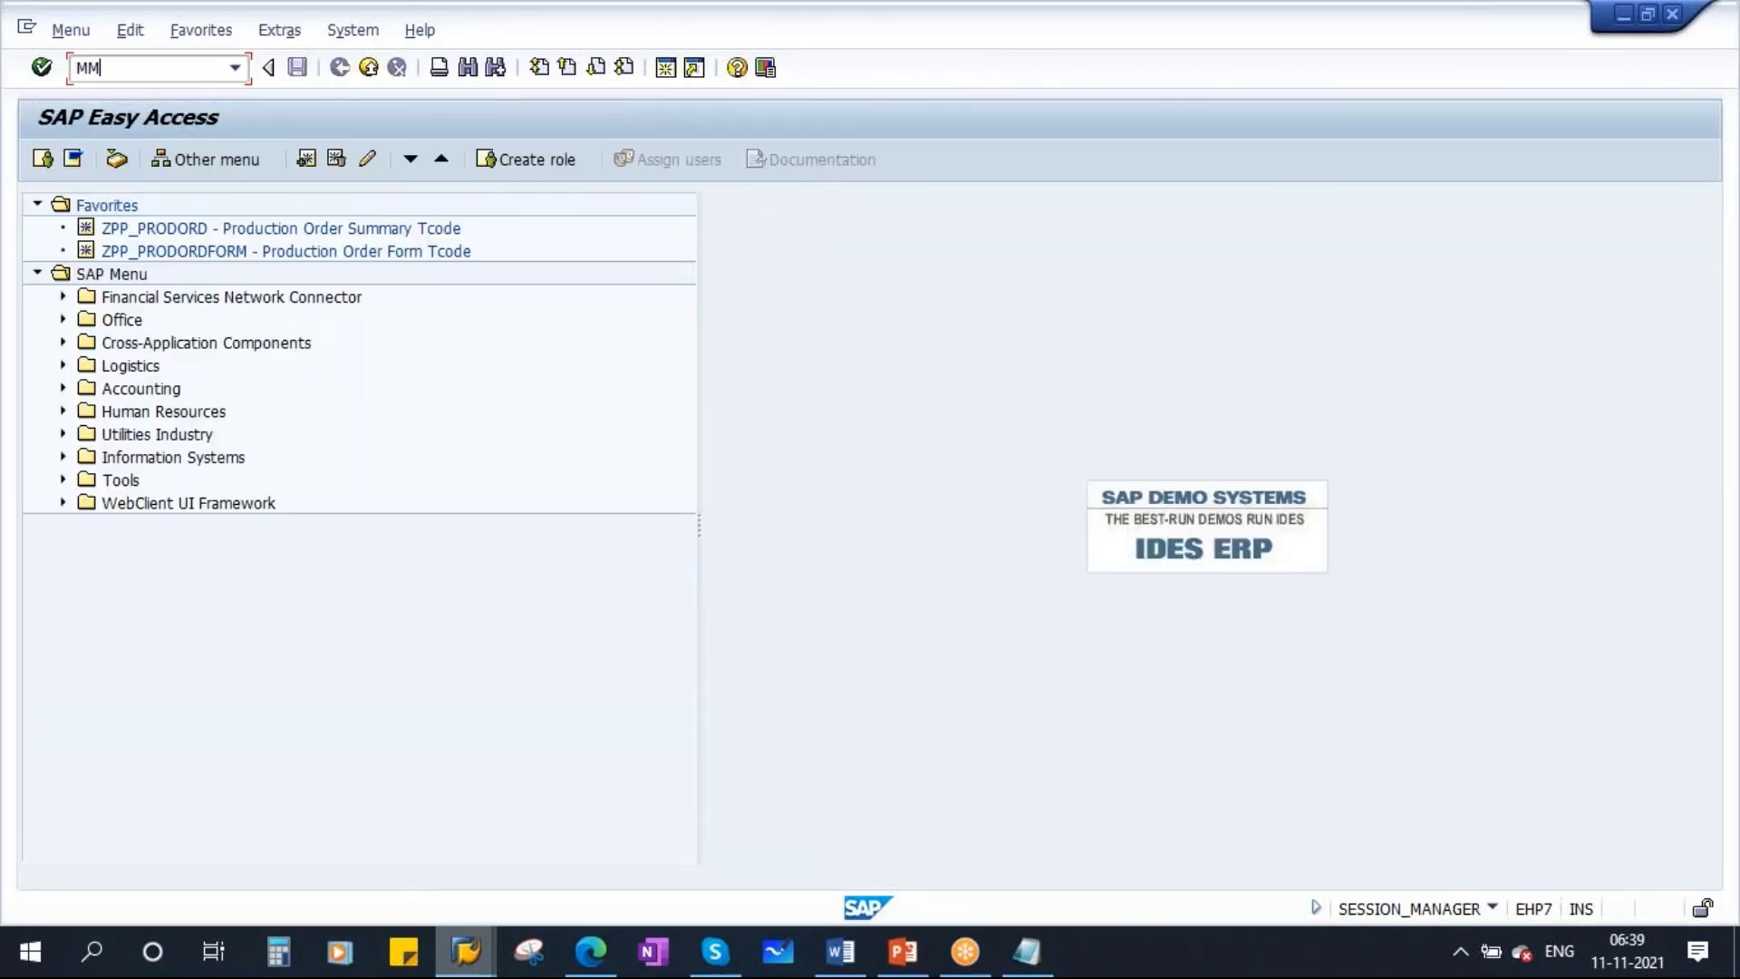
key(Return)
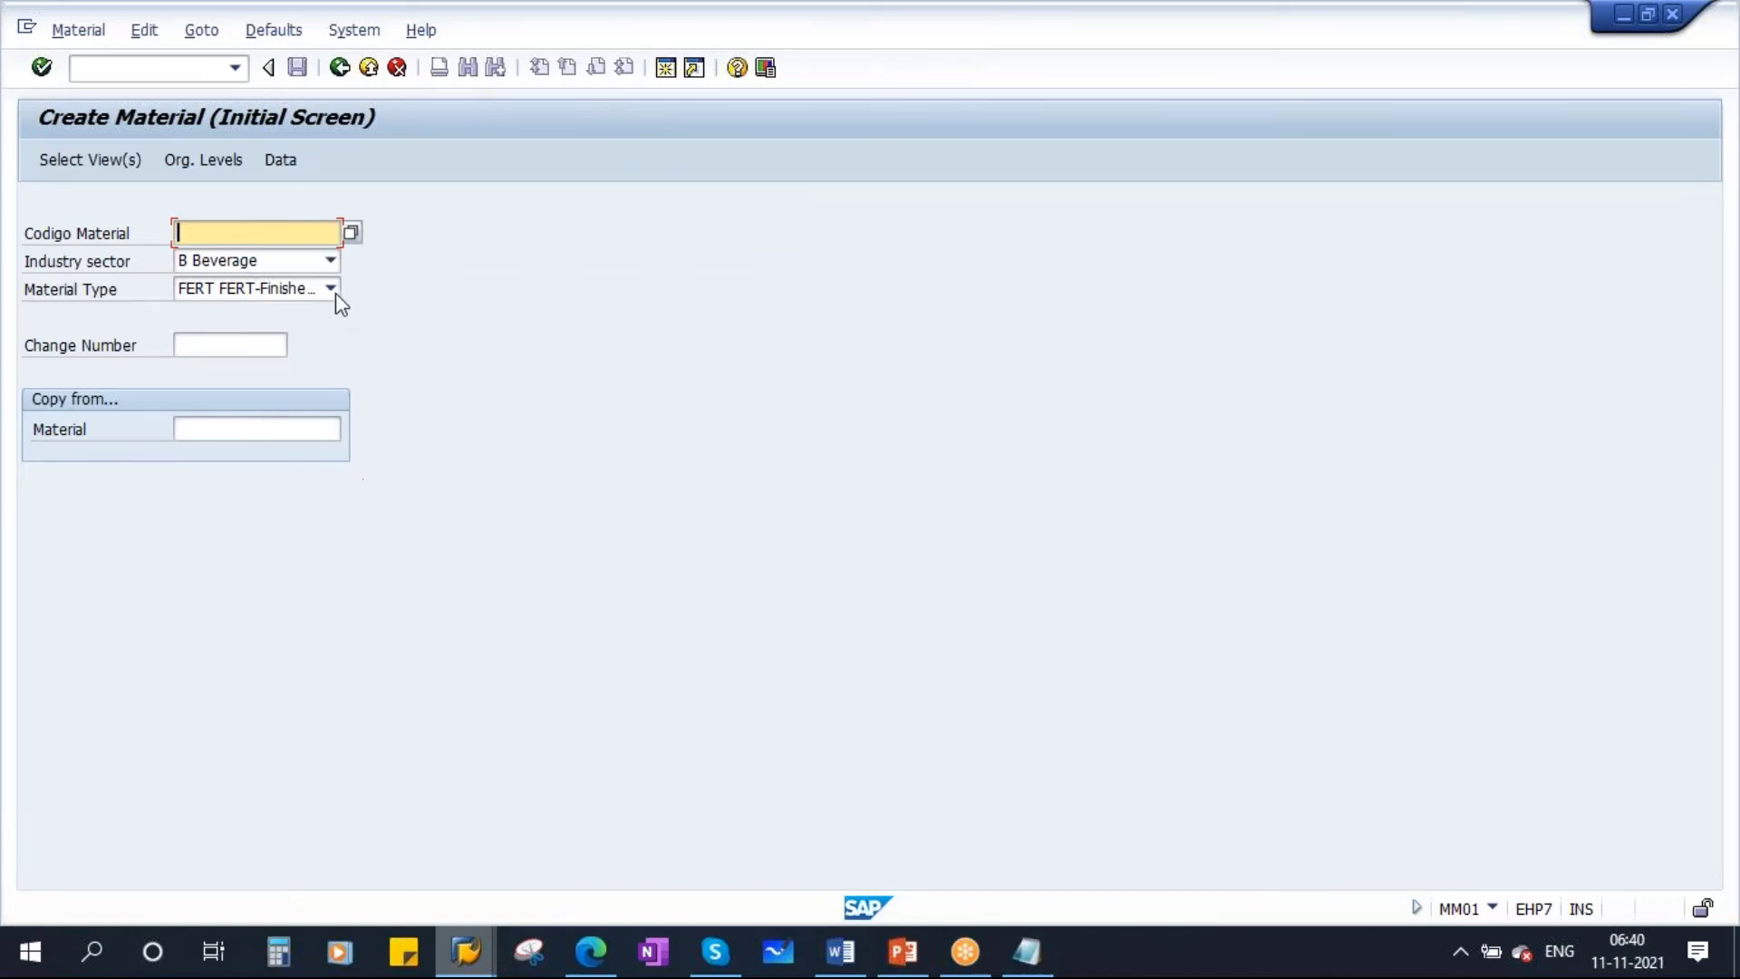
Set the material type to ROH Raw Material and review the list of views it offers
click(336, 292)
key(r)
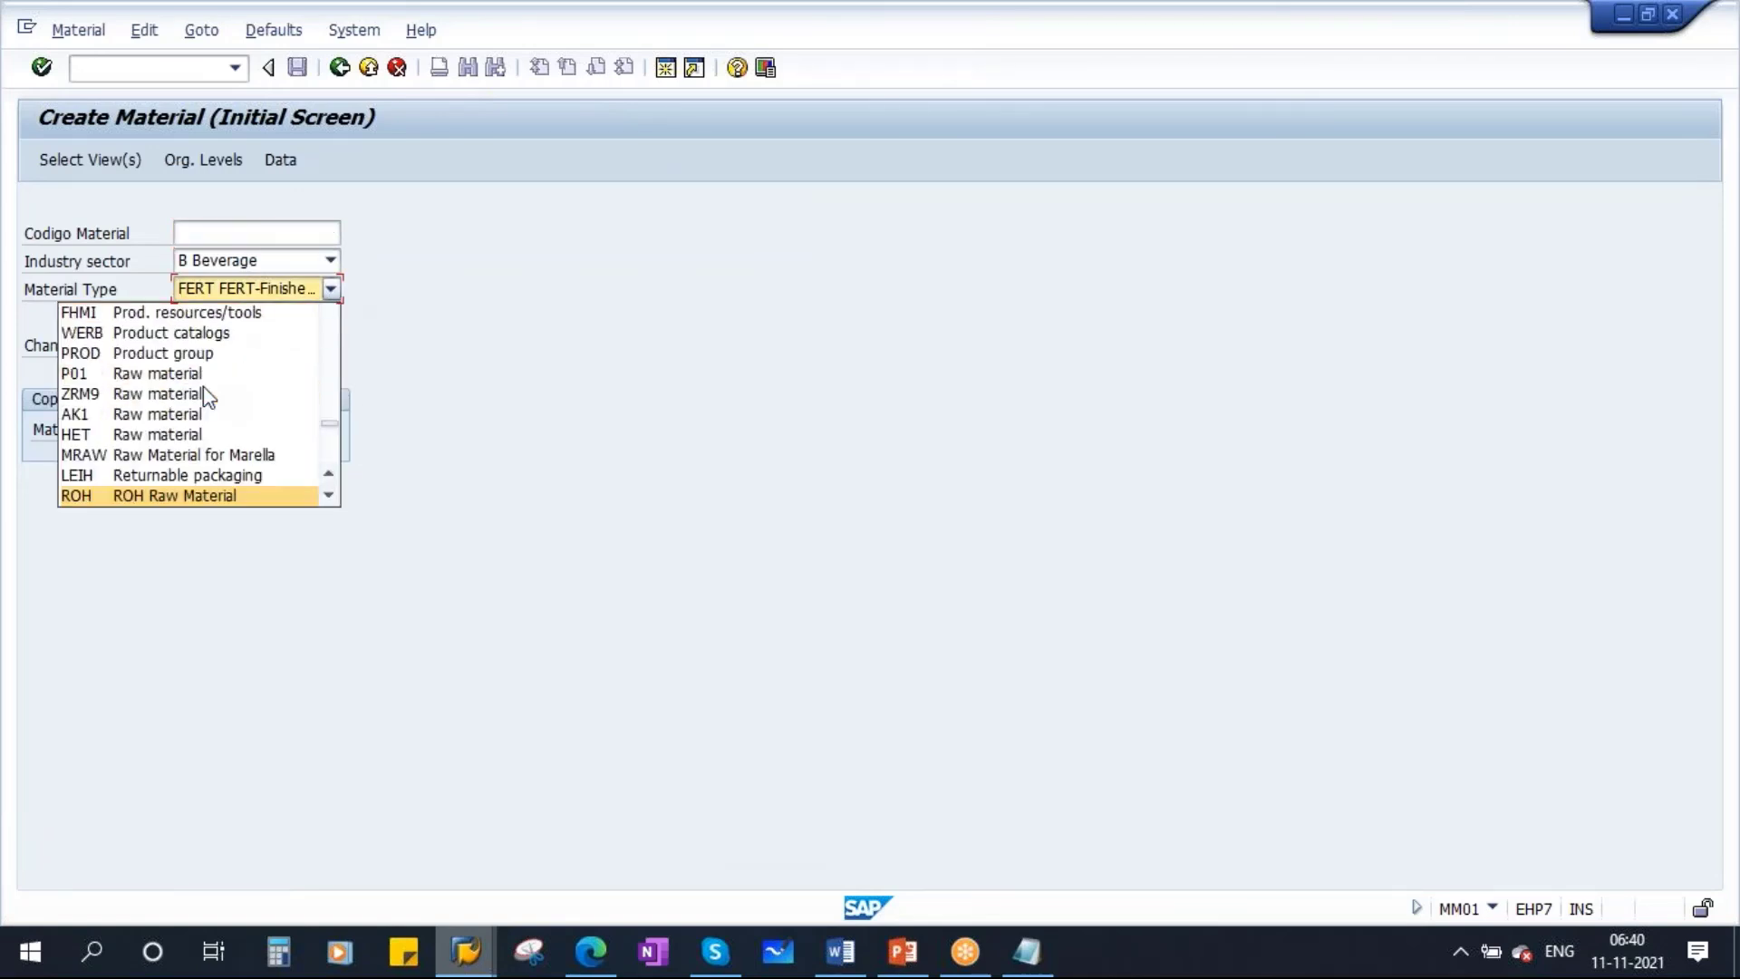
click(187, 495)
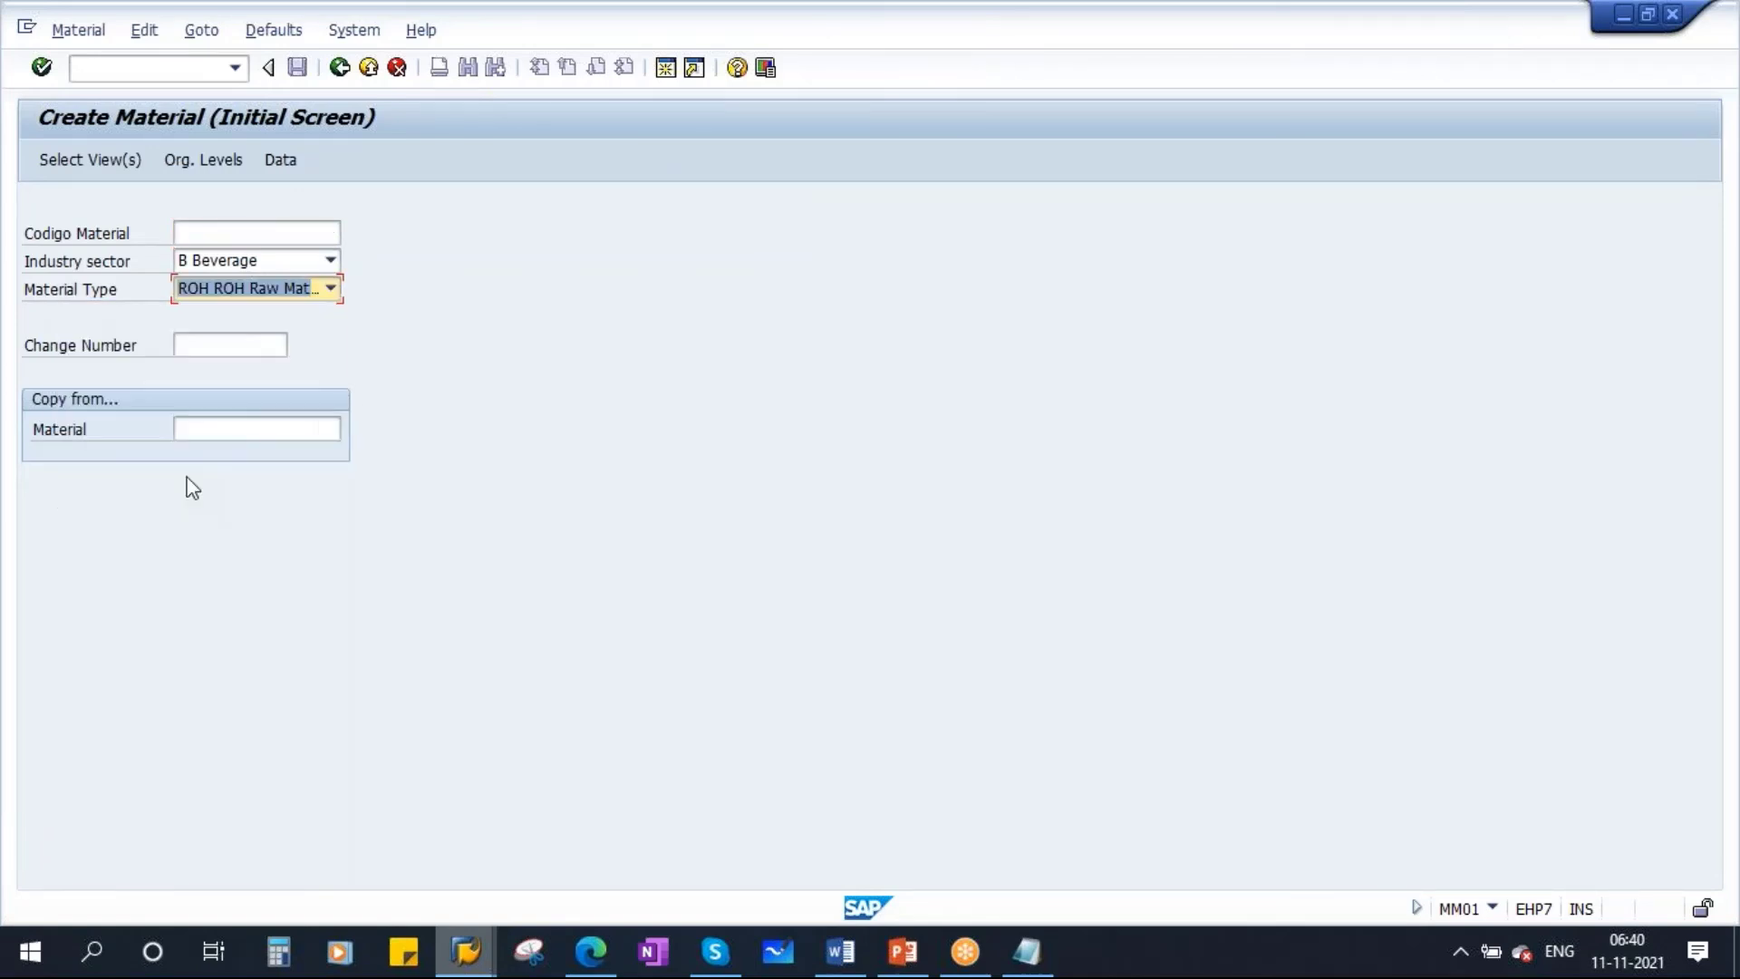
click(86, 163)
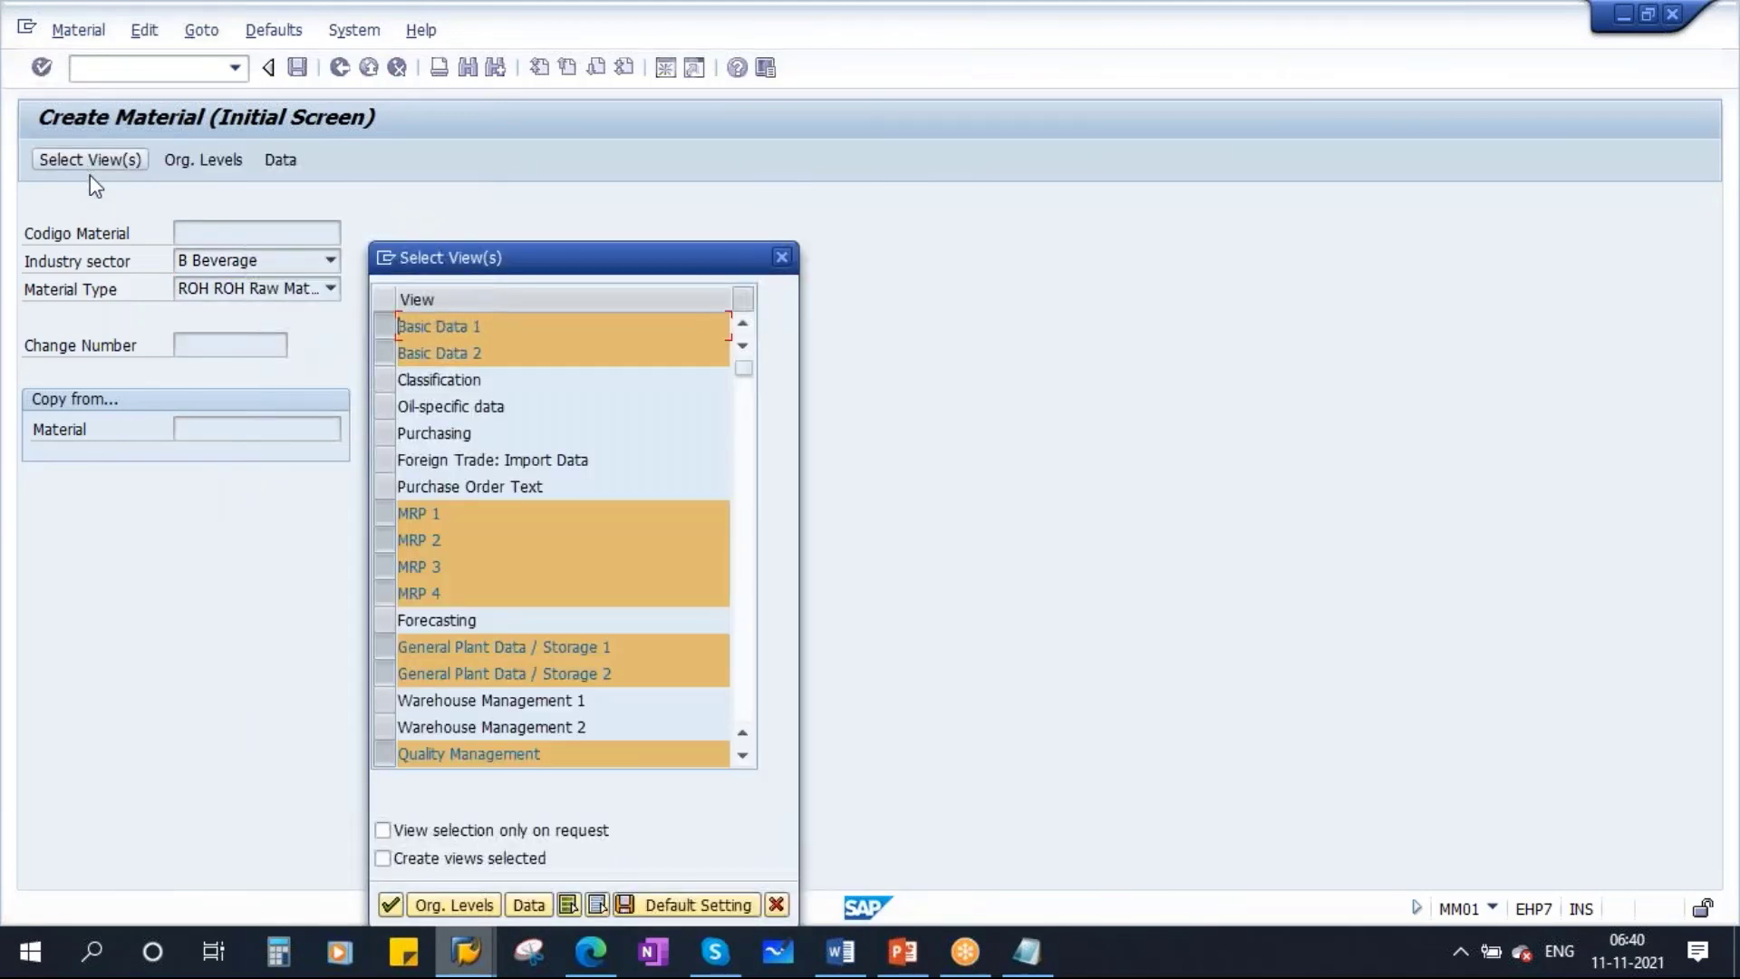
drag(615, 257, 845, 181)
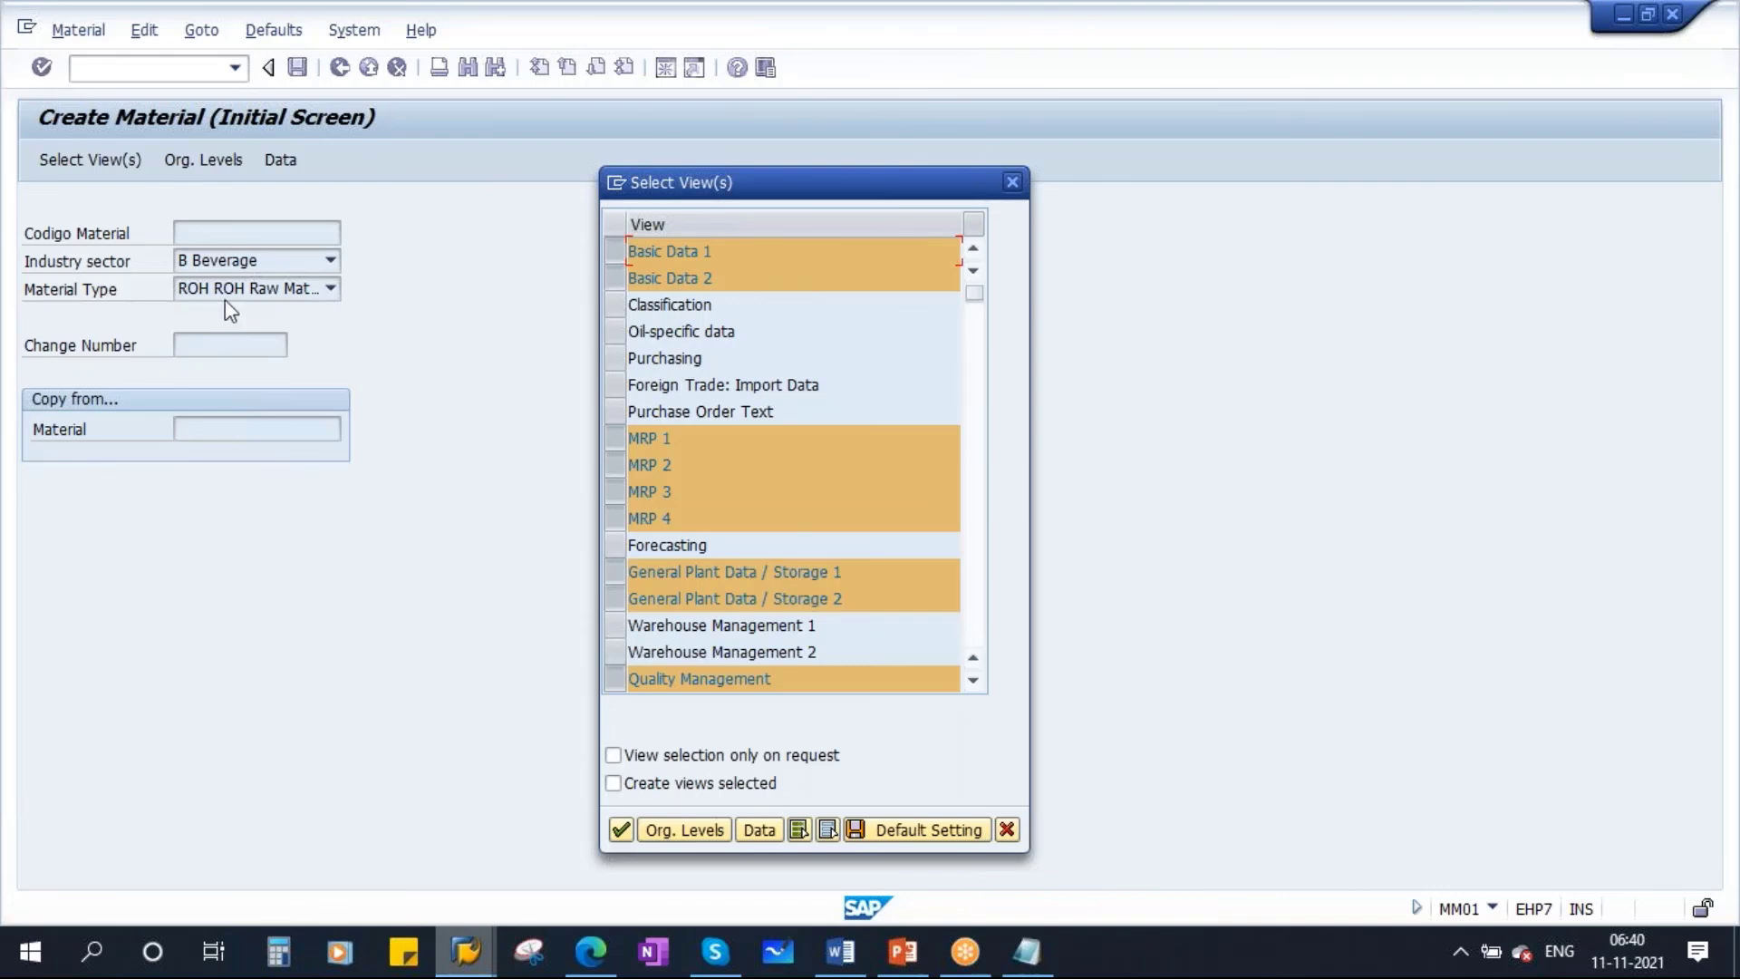
scroll(770, 619, down, 1)
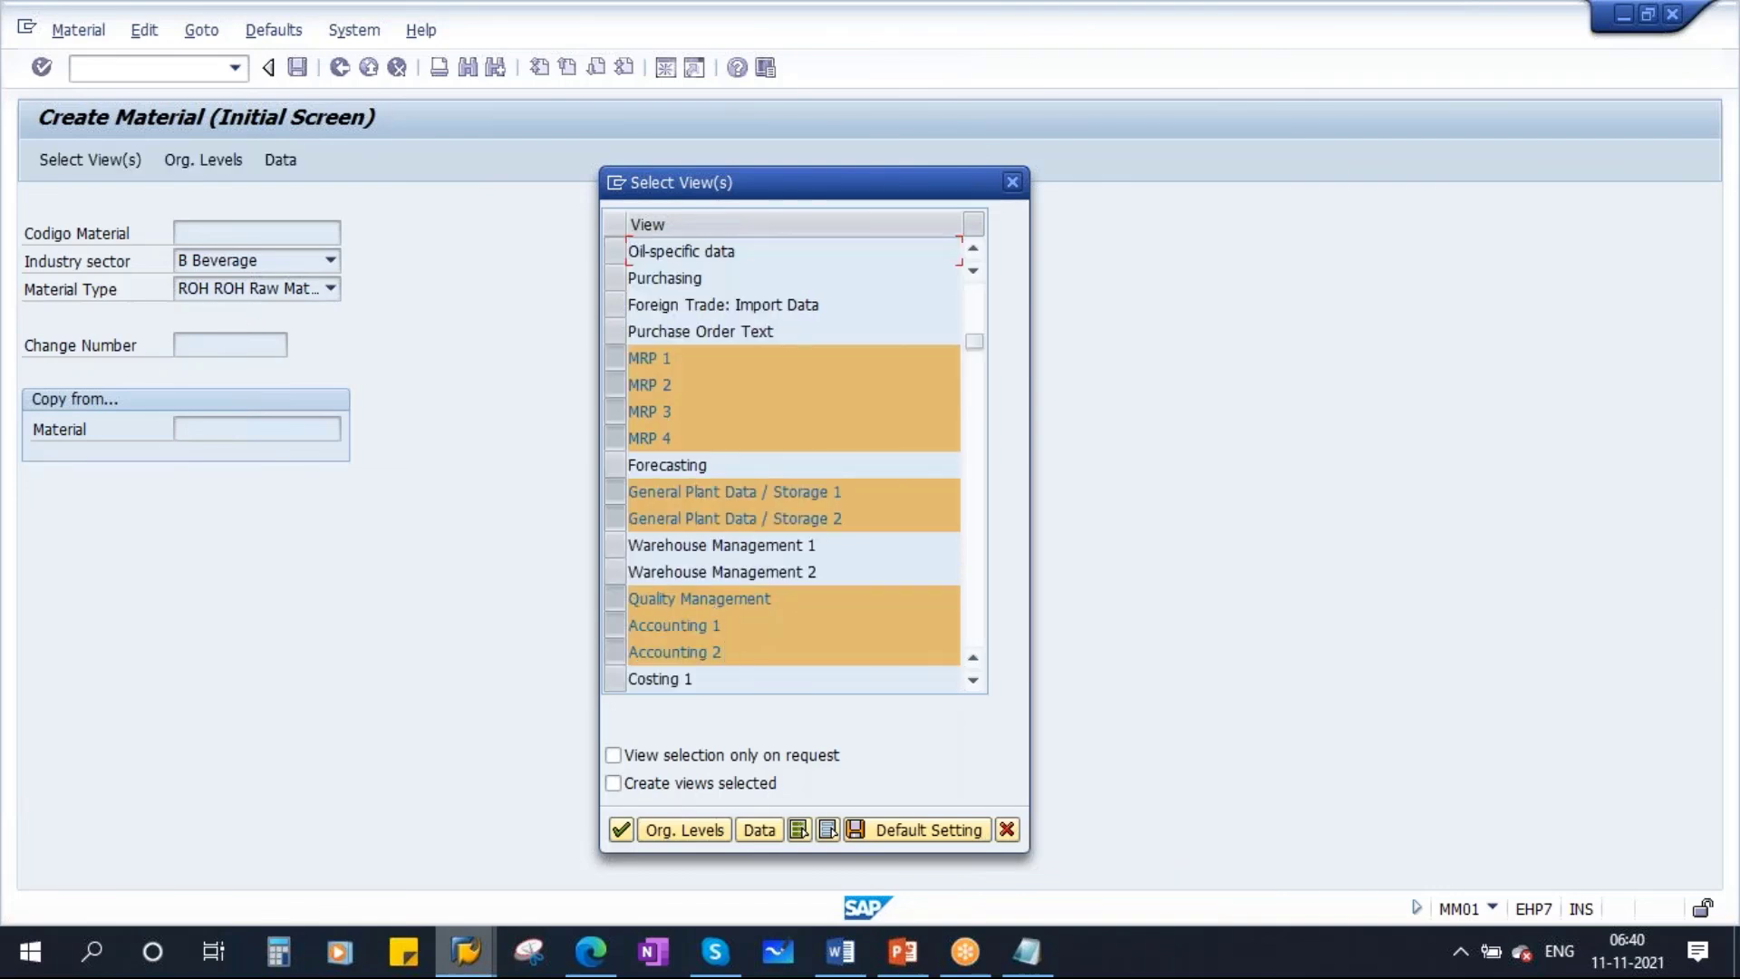
scroll(748, 620, down, 1)
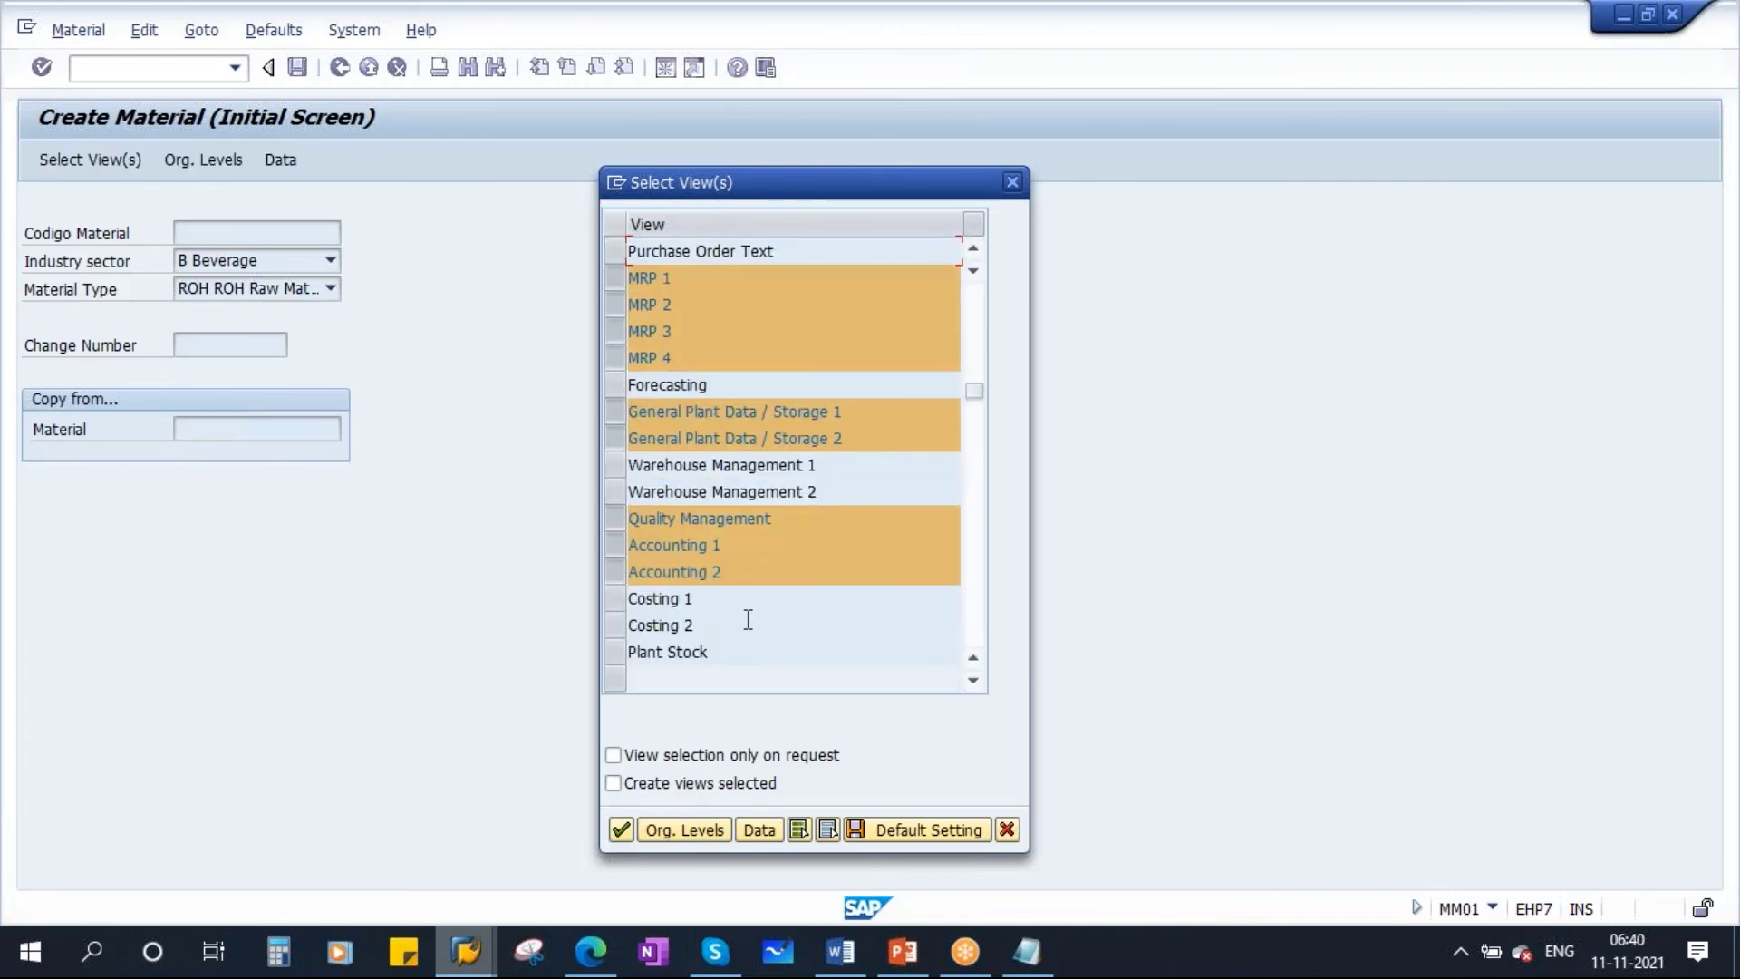
click(1006, 830)
Change the material type to FERT Finished Product and open its view selection, accepting the number range notice
click(332, 289)
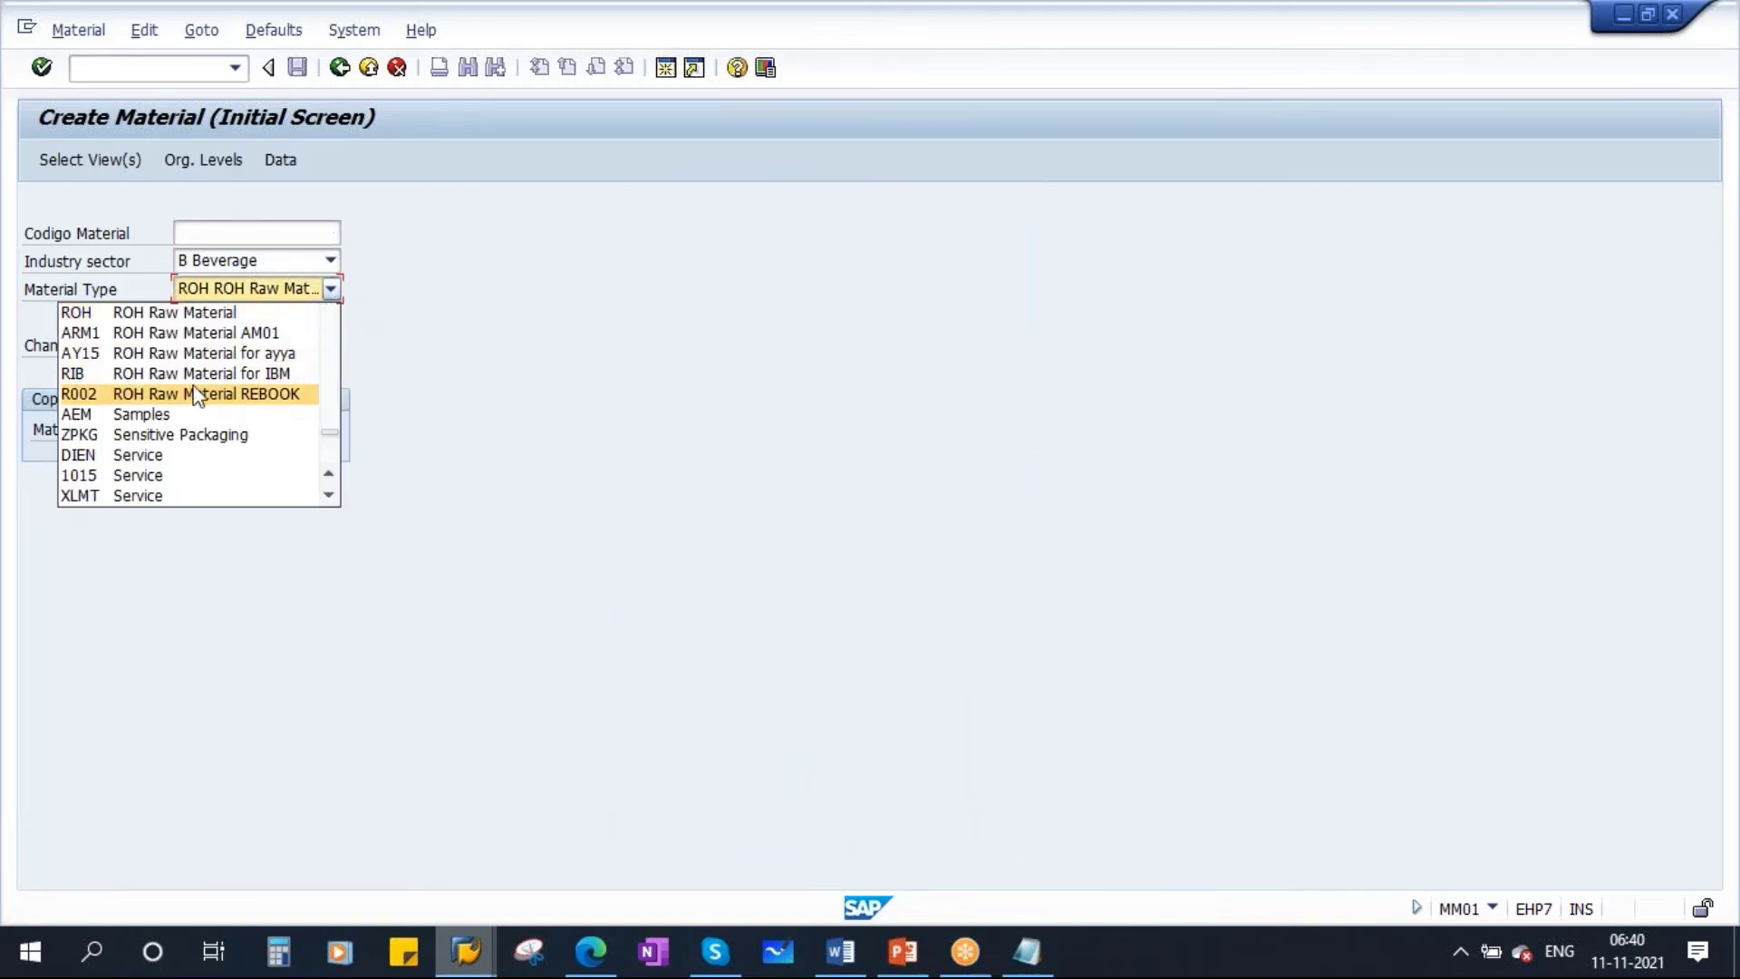
scroll(198, 396, up, 5)
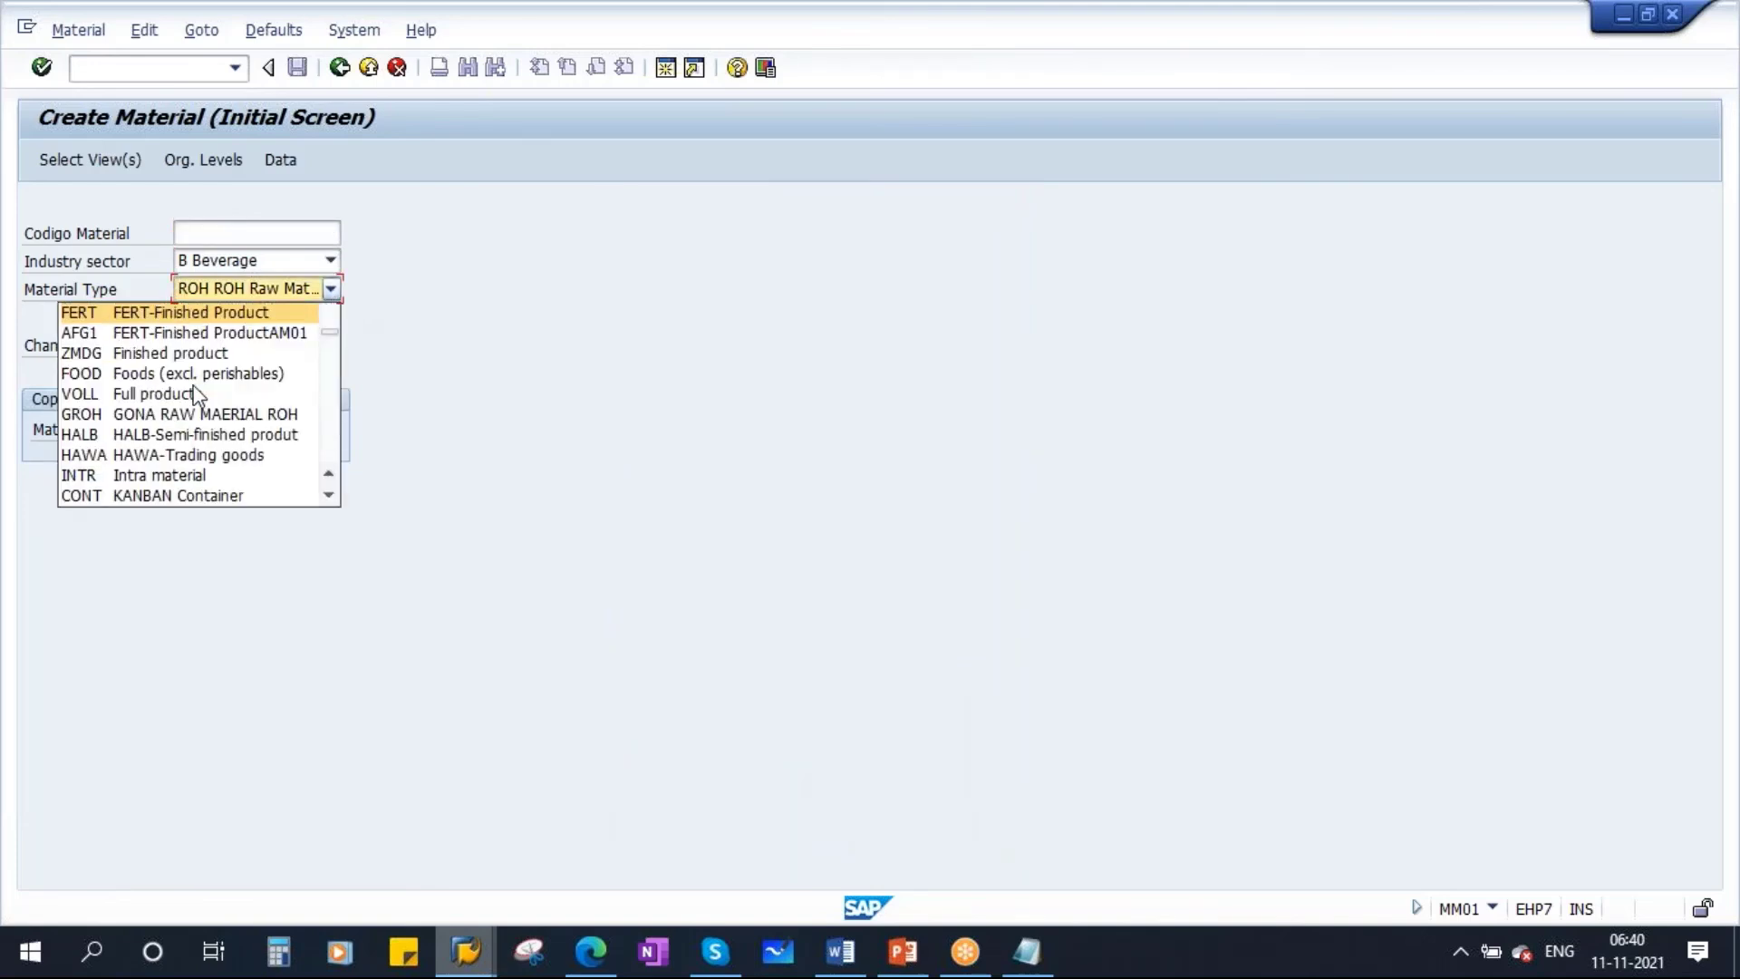
click(218, 312)
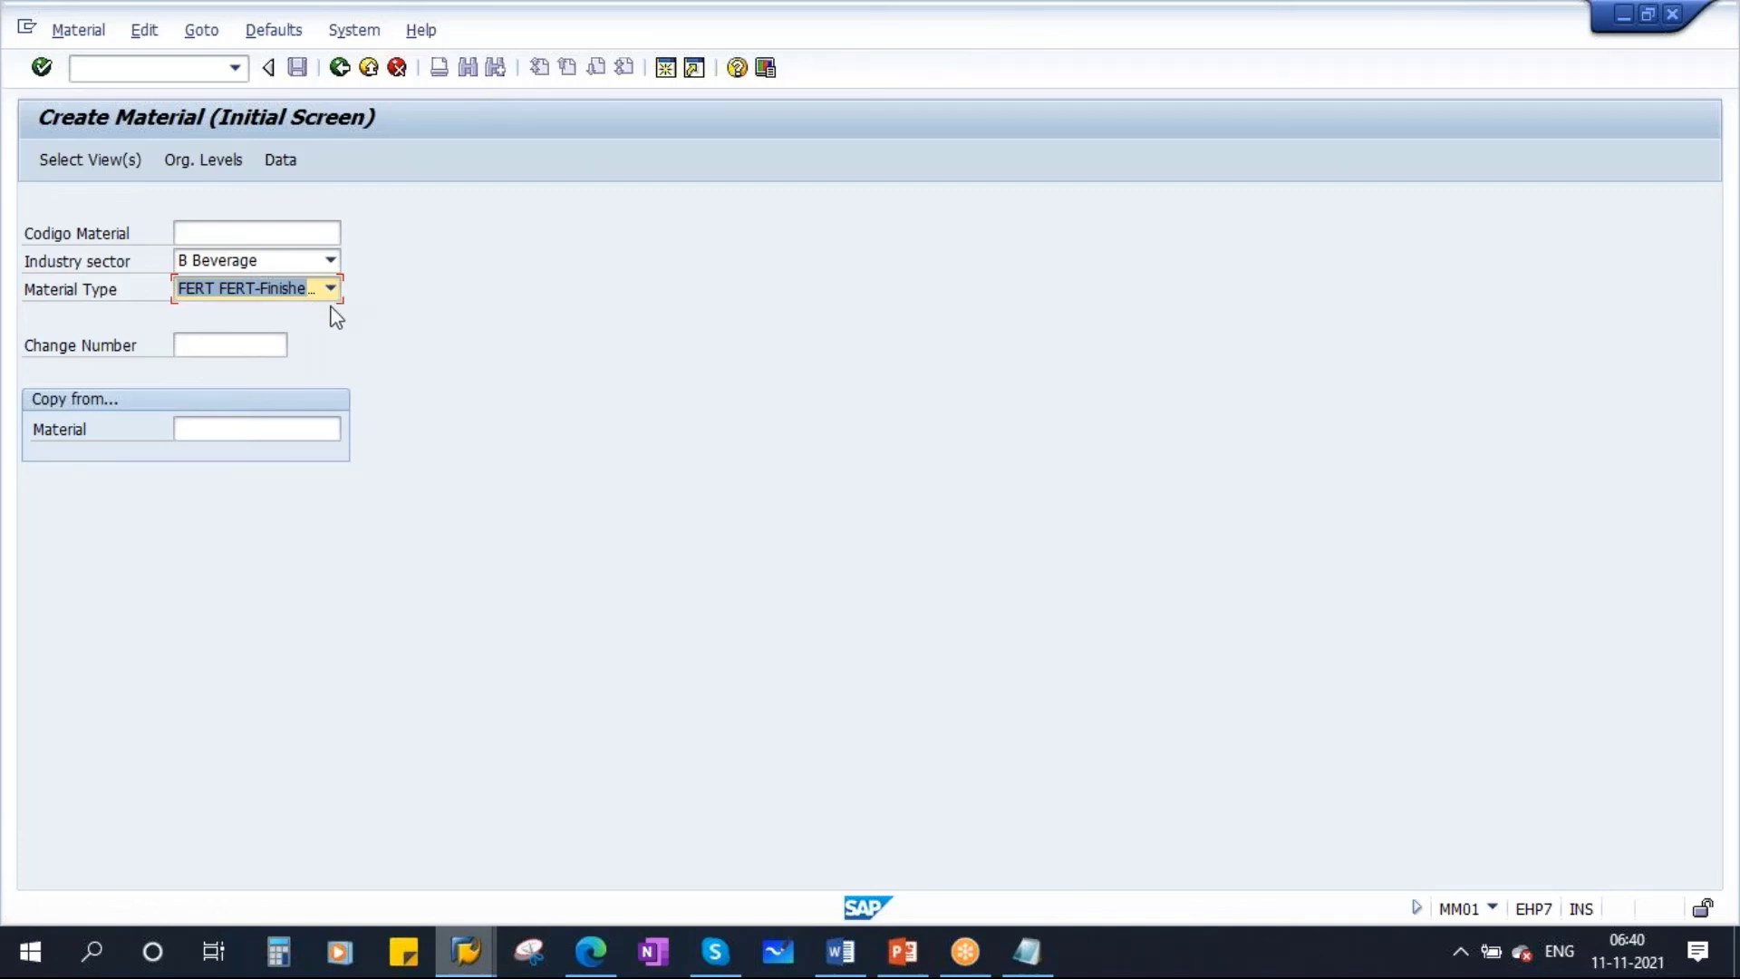
click(73, 158)
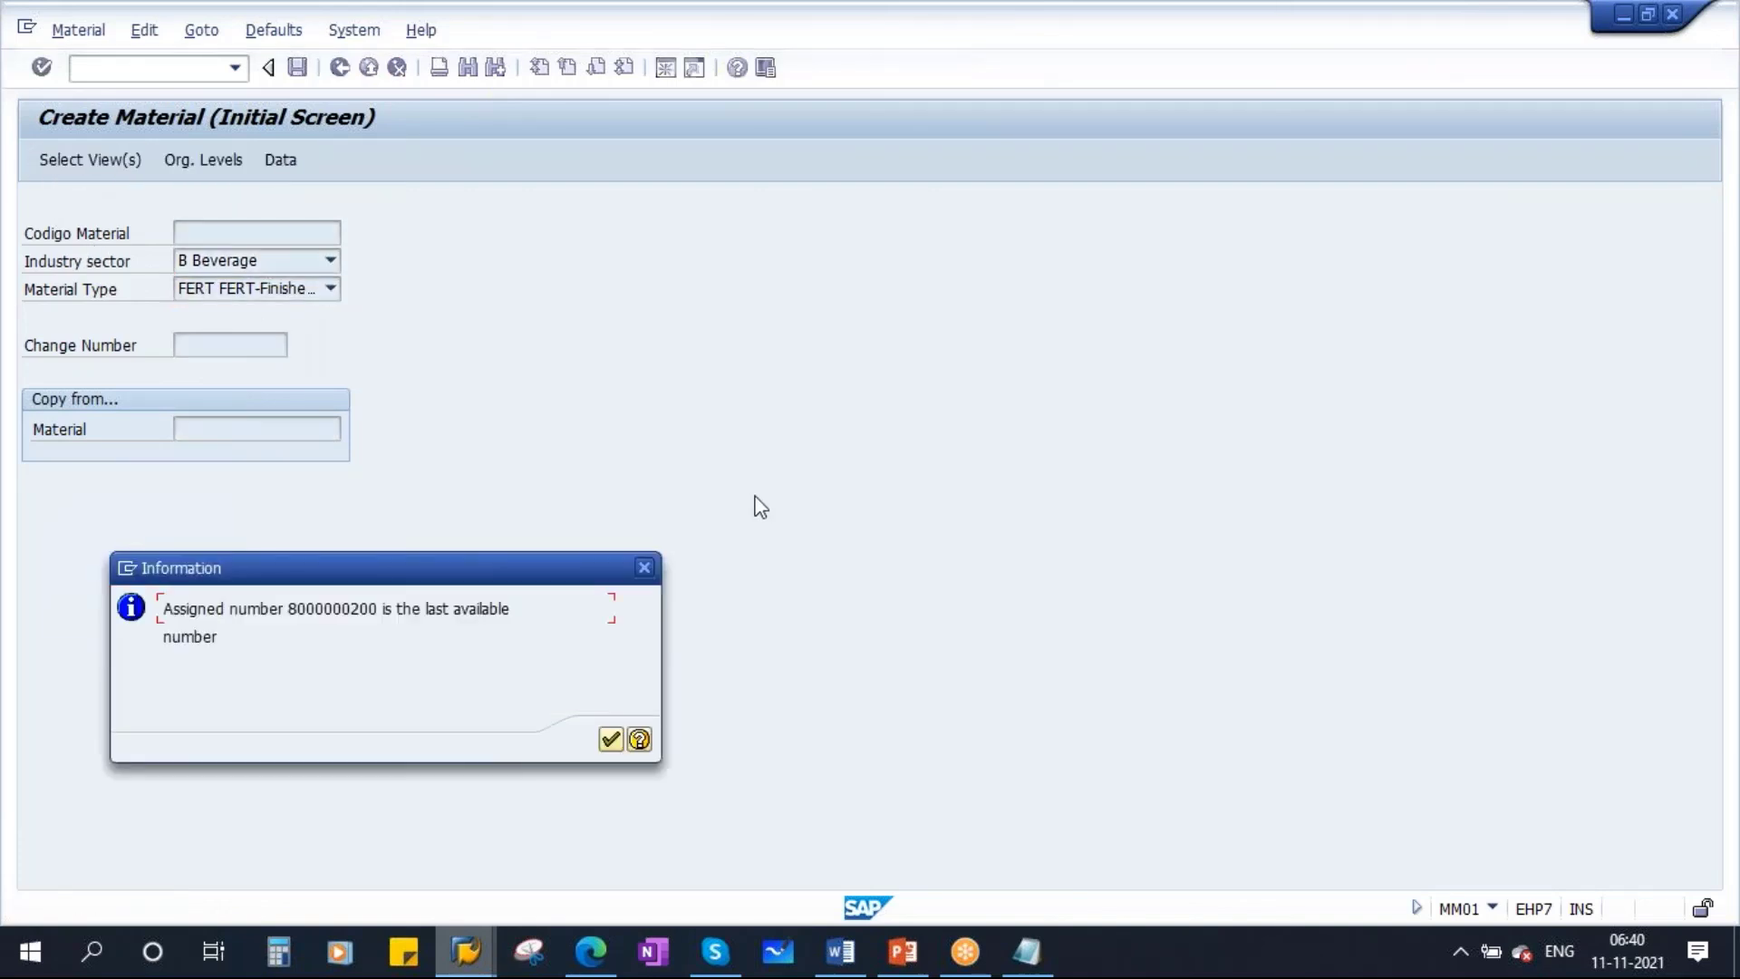
click(606, 739)
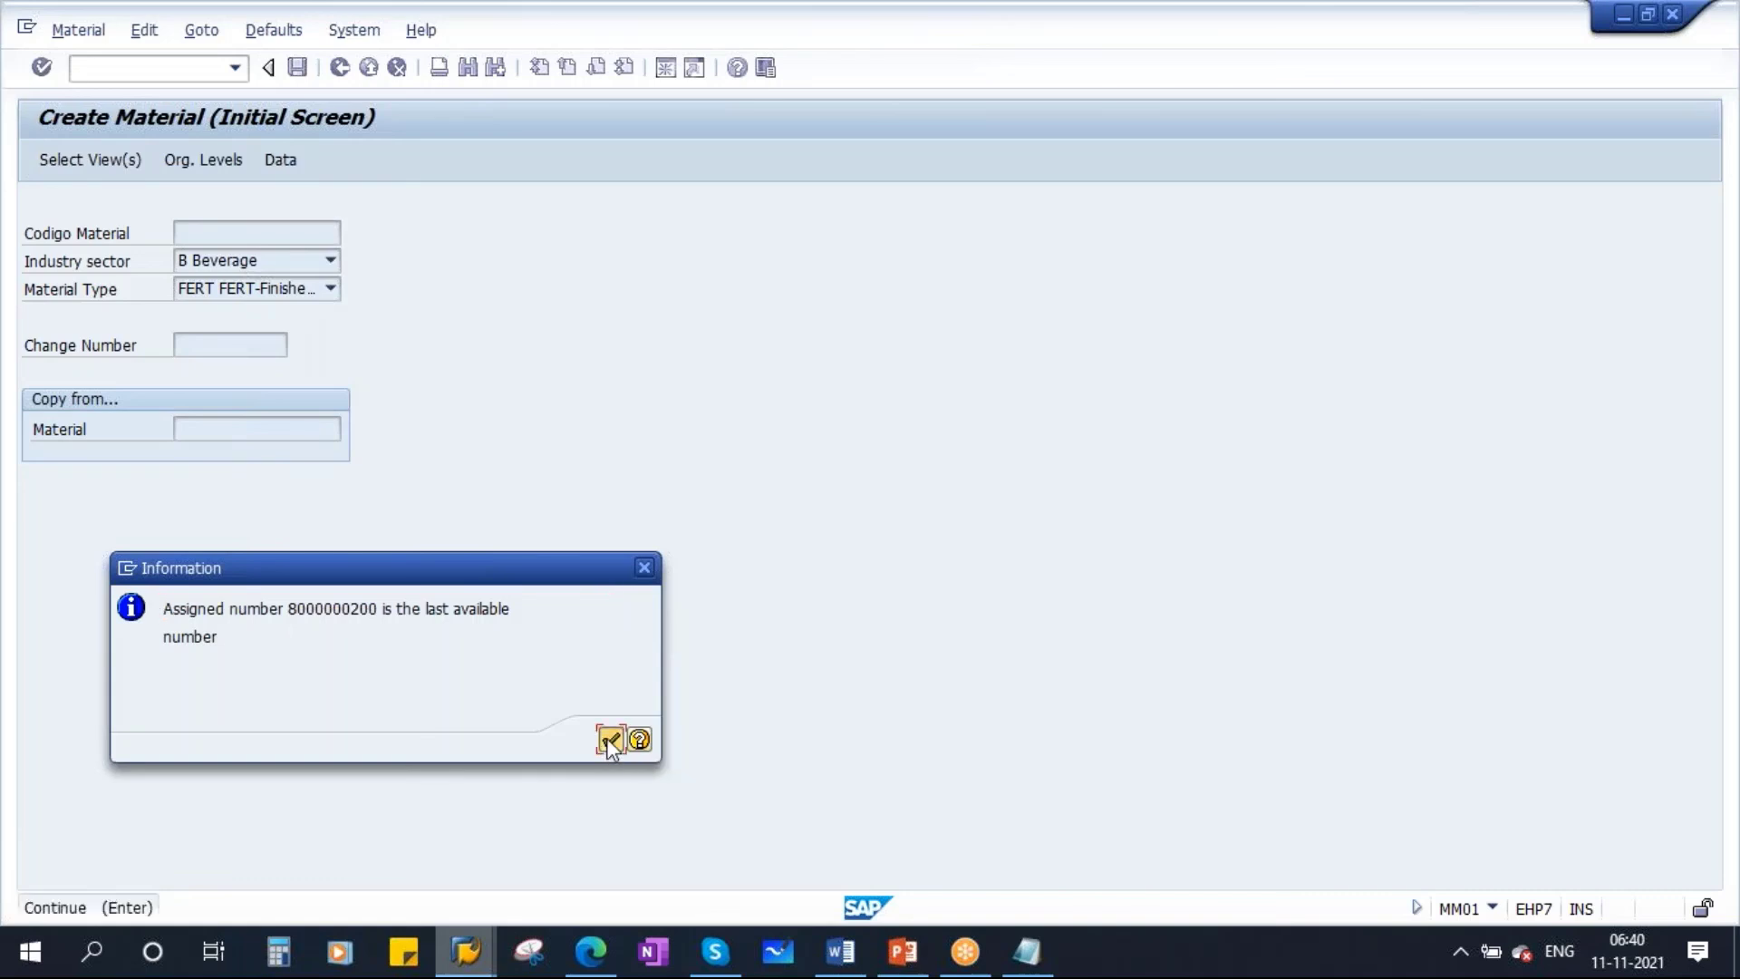
drag(682, 255, 859, 201)
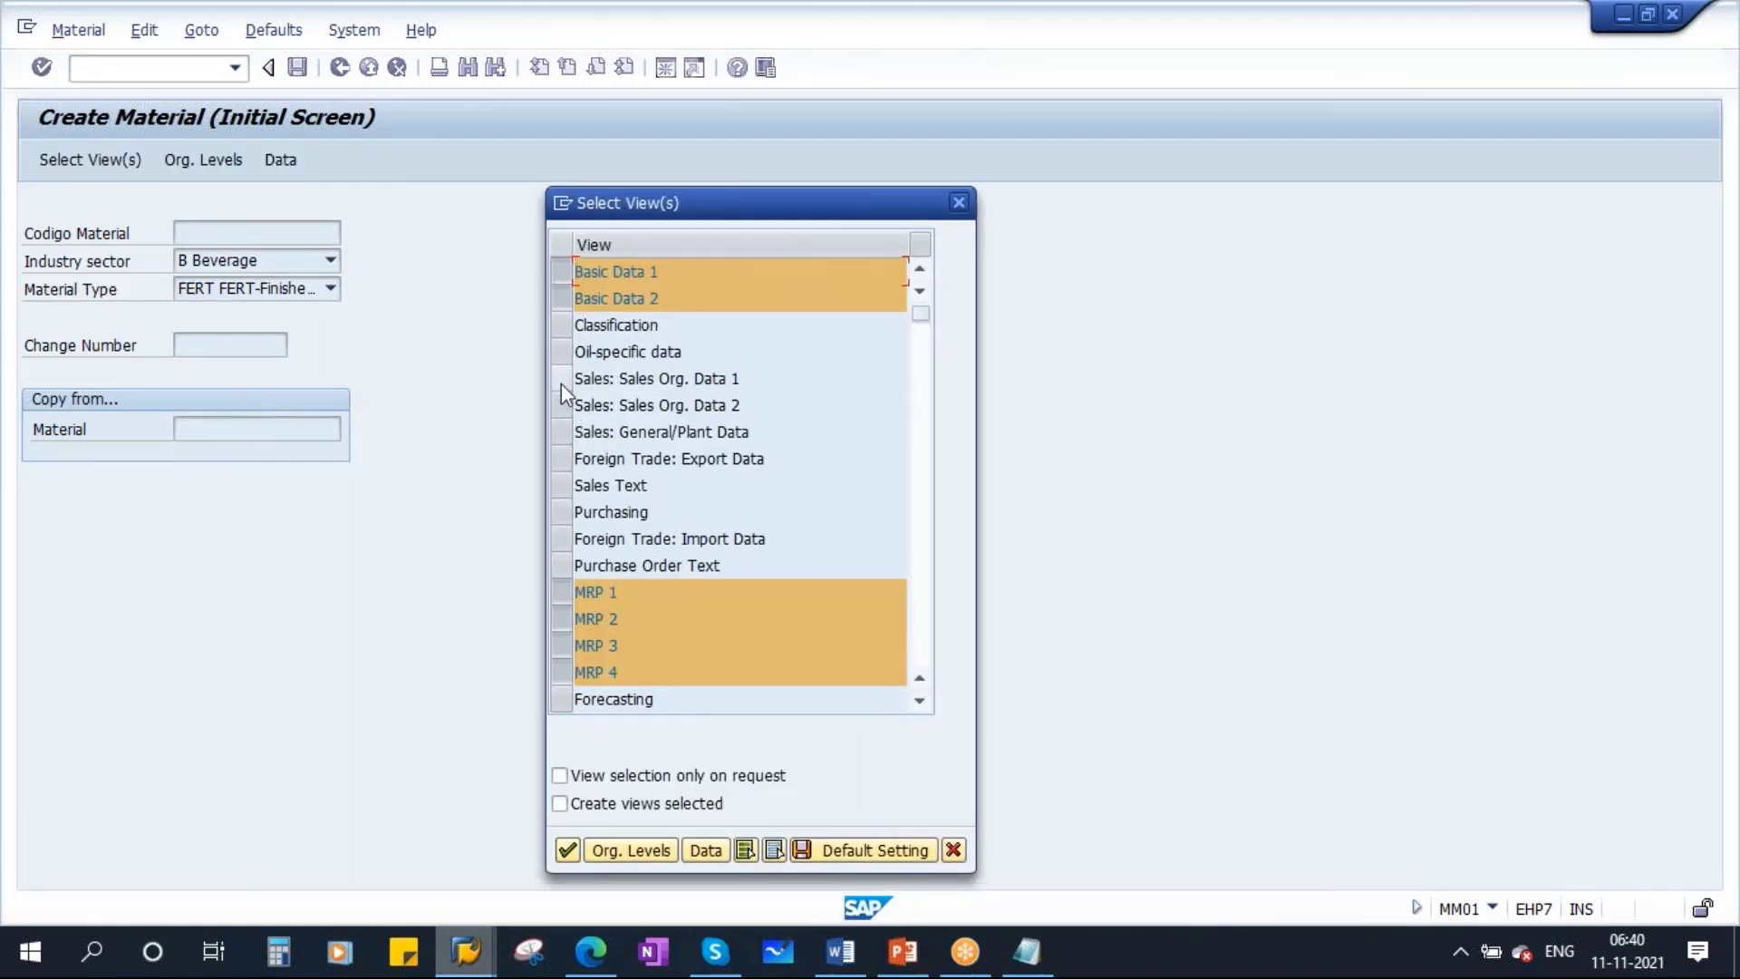
Deselect all views and select only Sales Org. Data 1, Sales Org. Data 2 and Sales: General/Plant Data
click(773, 850)
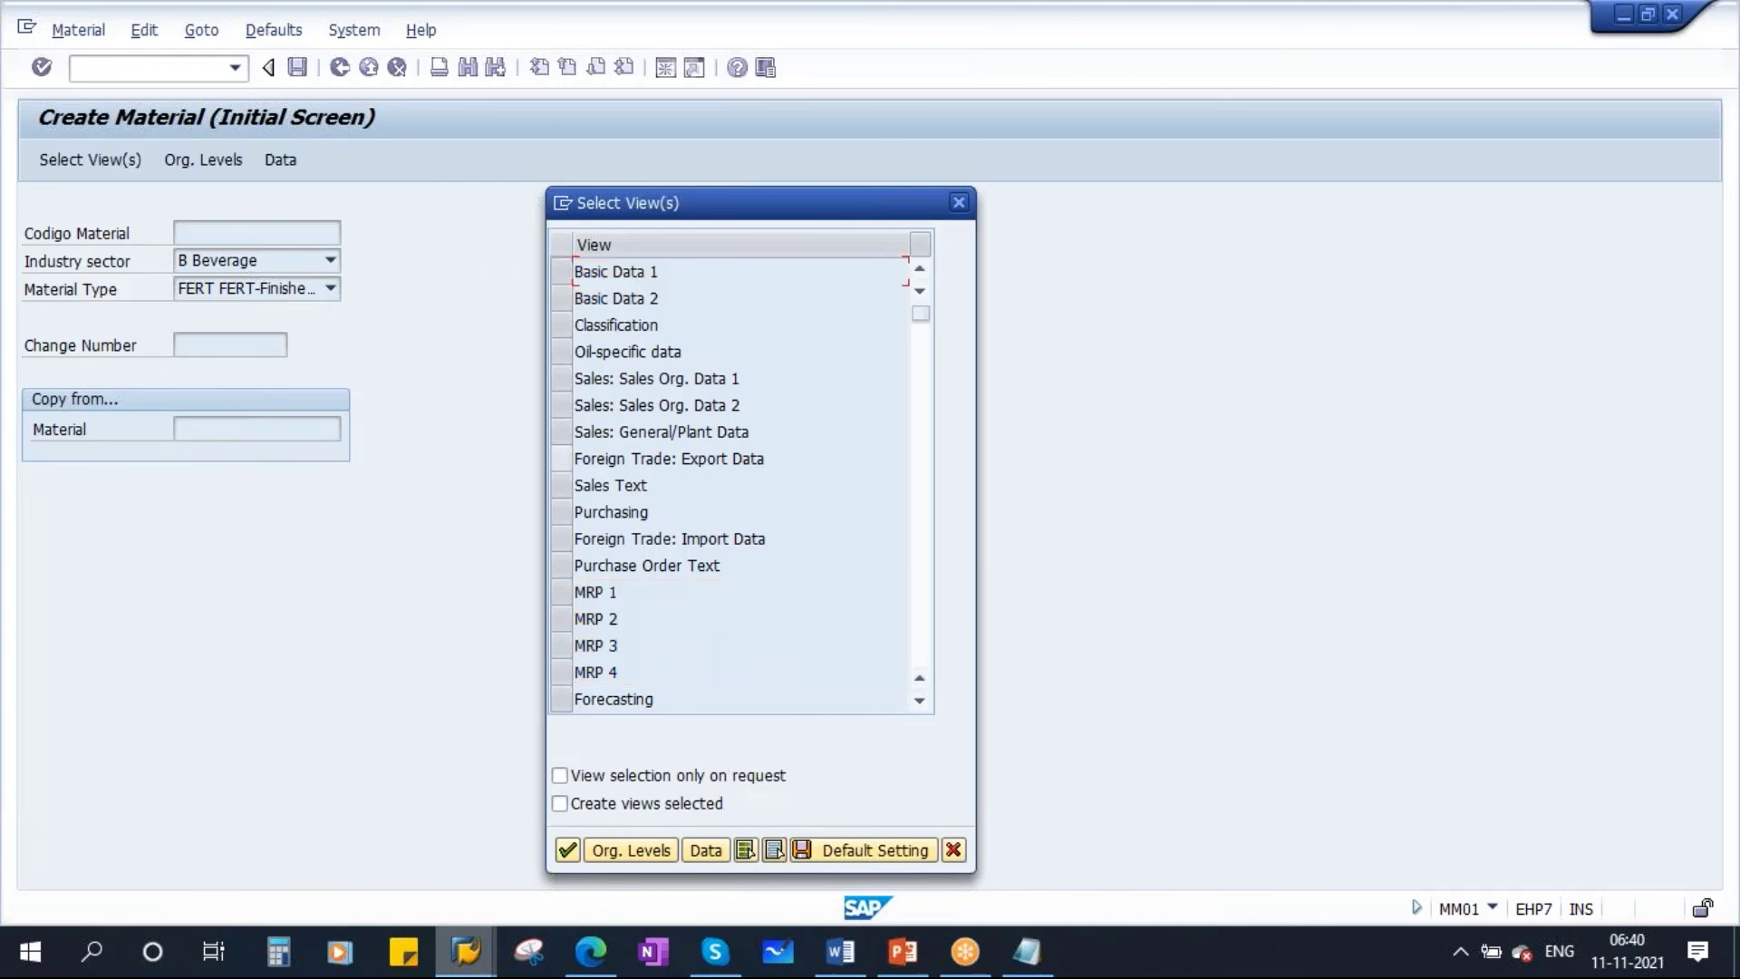
click(562, 405)
click(562, 378)
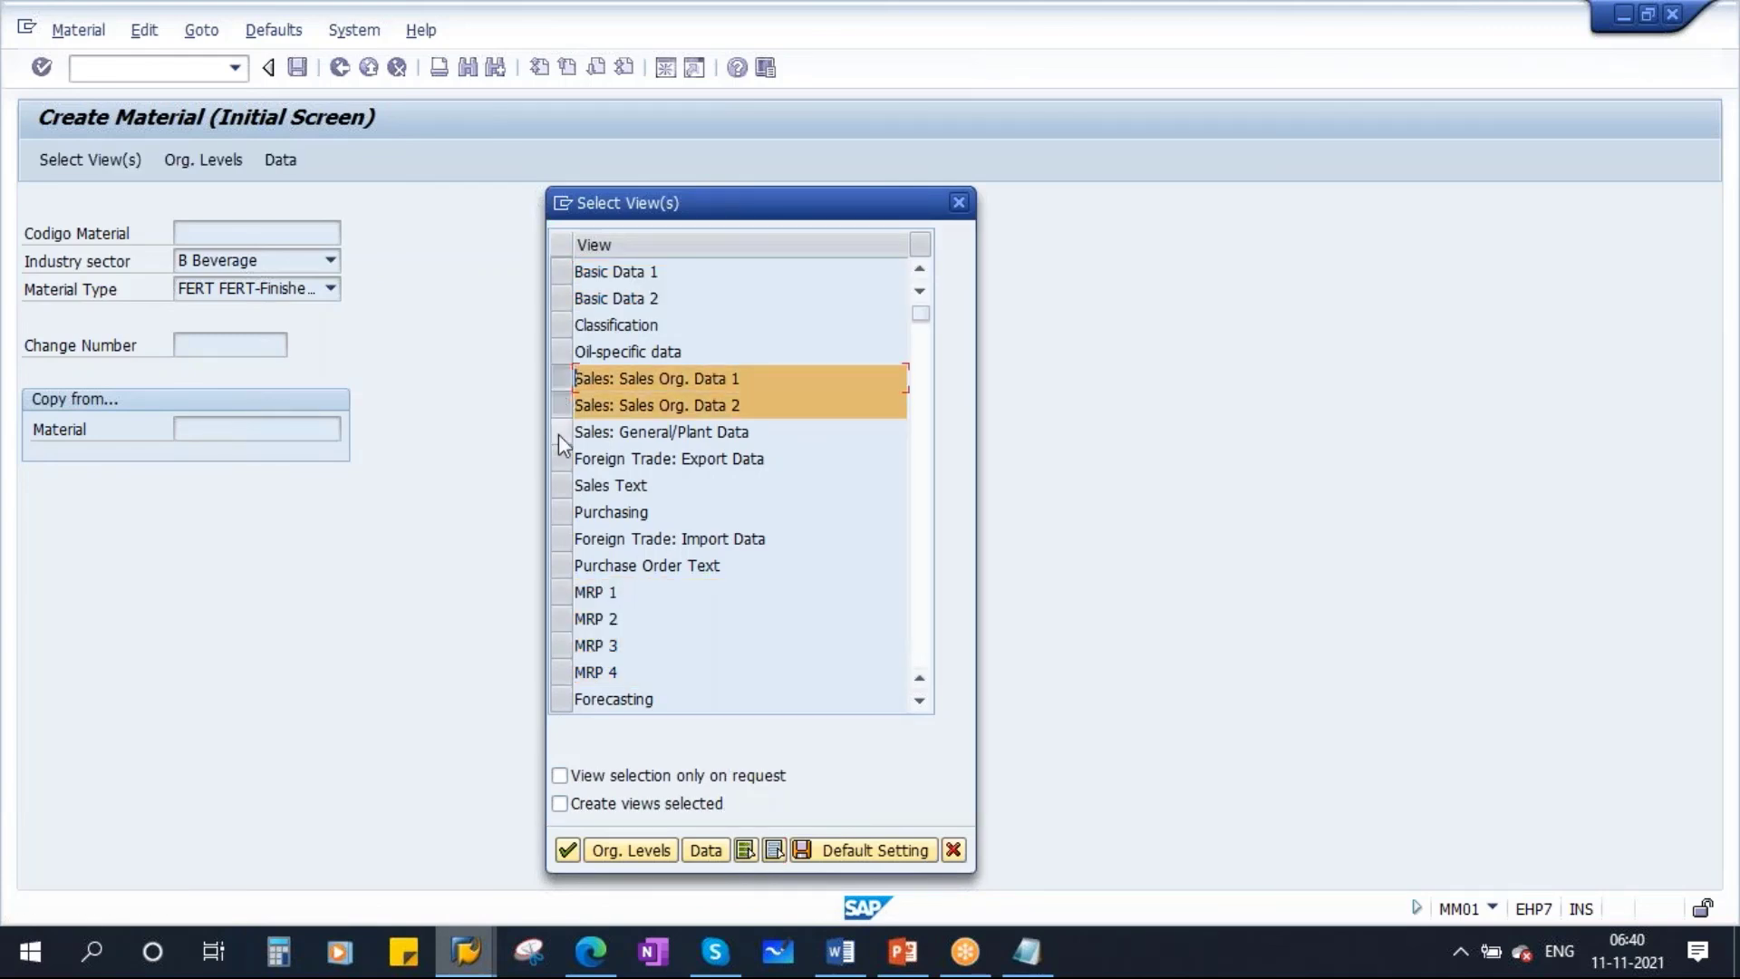
click(561, 432)
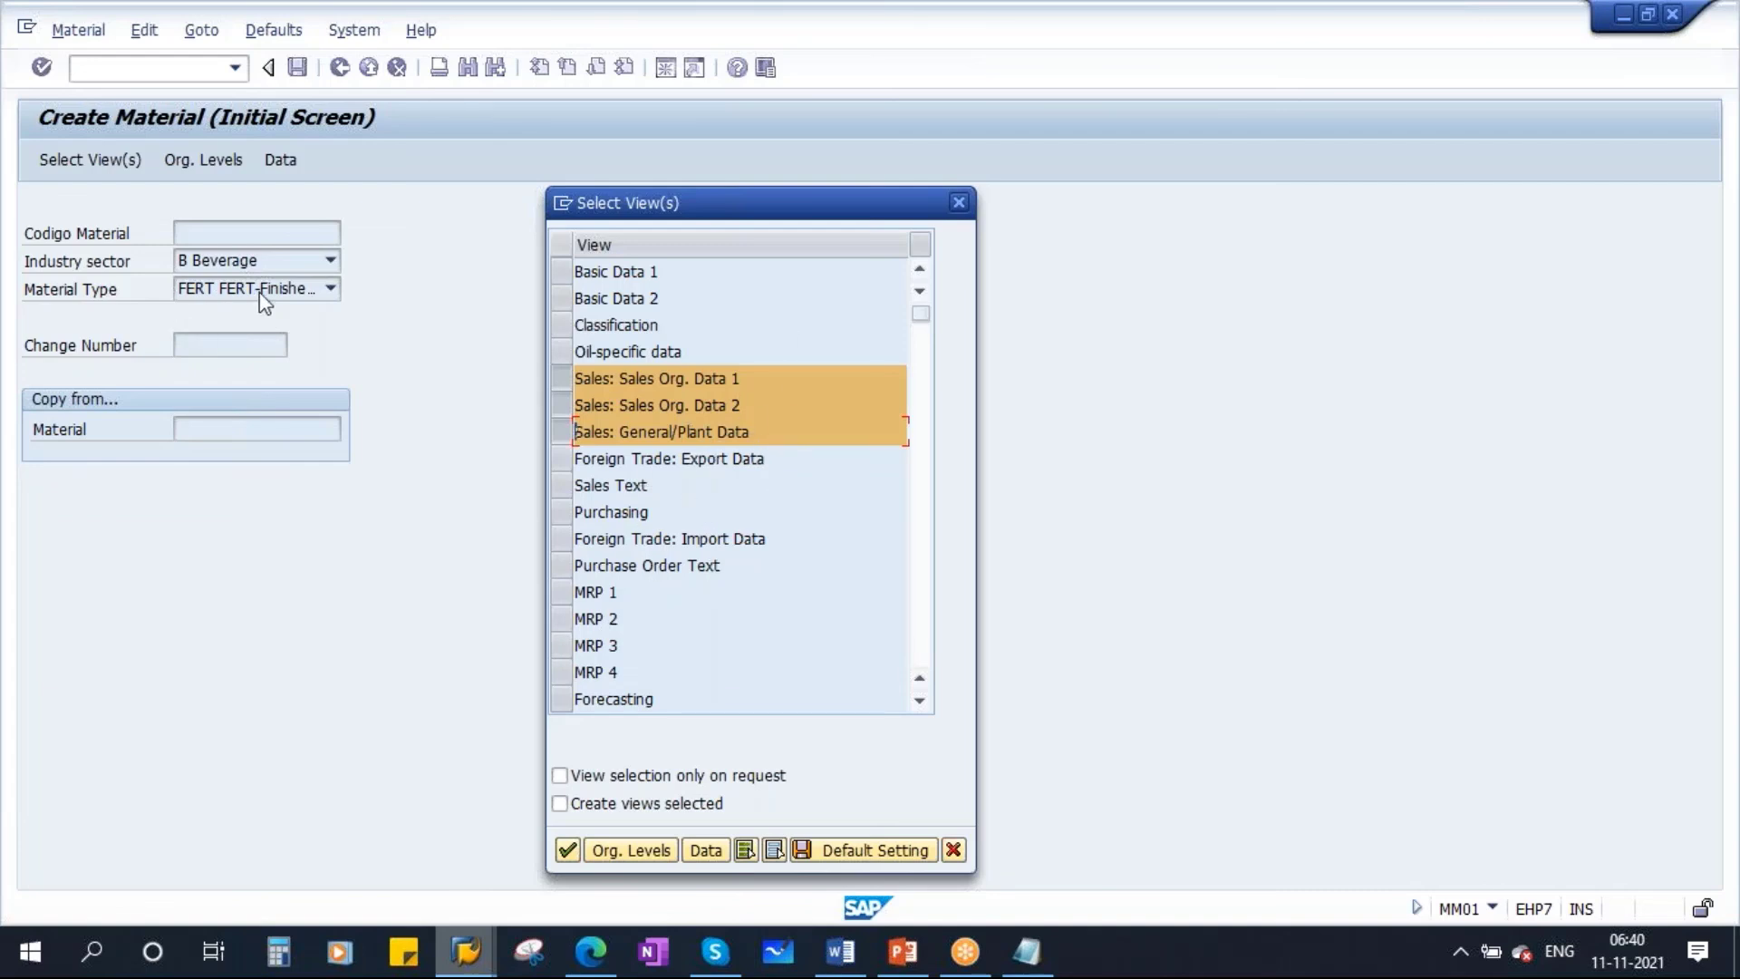
Switch to PowerPoint, present slide 8, Maintenance Status and Views, and mark status E and its link to the Purchasing view
click(902, 951)
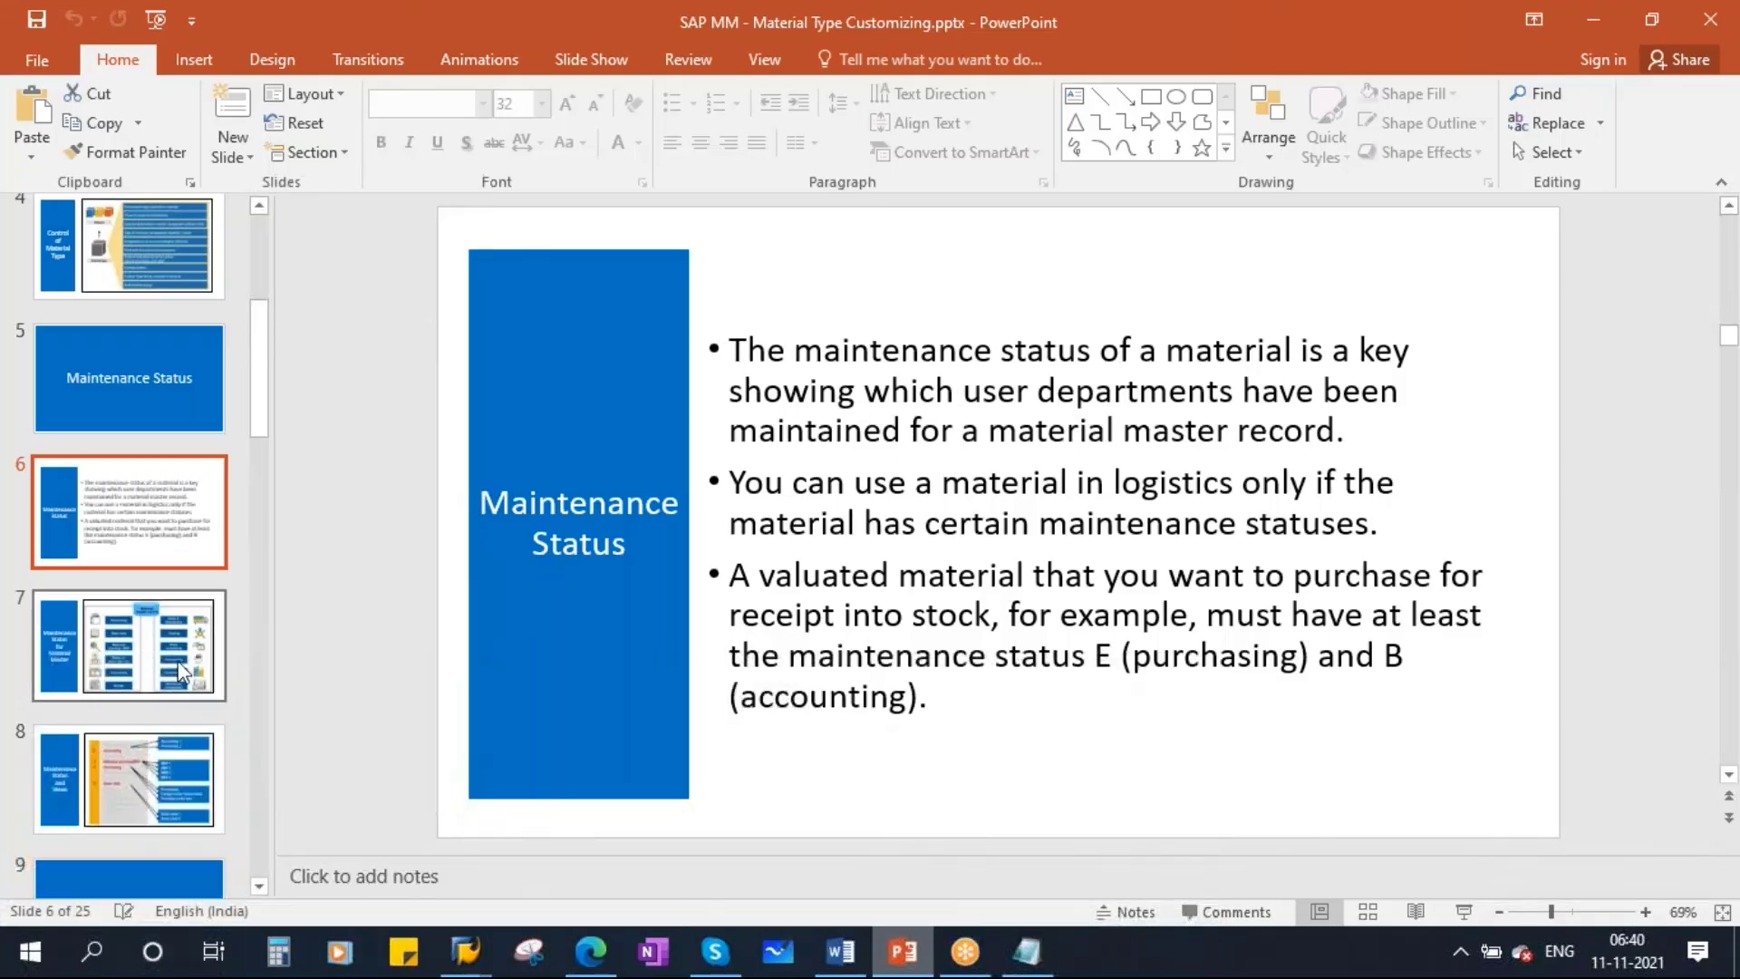
scroll(125, 707, down, 3)
click(133, 483)
click(149, 616)
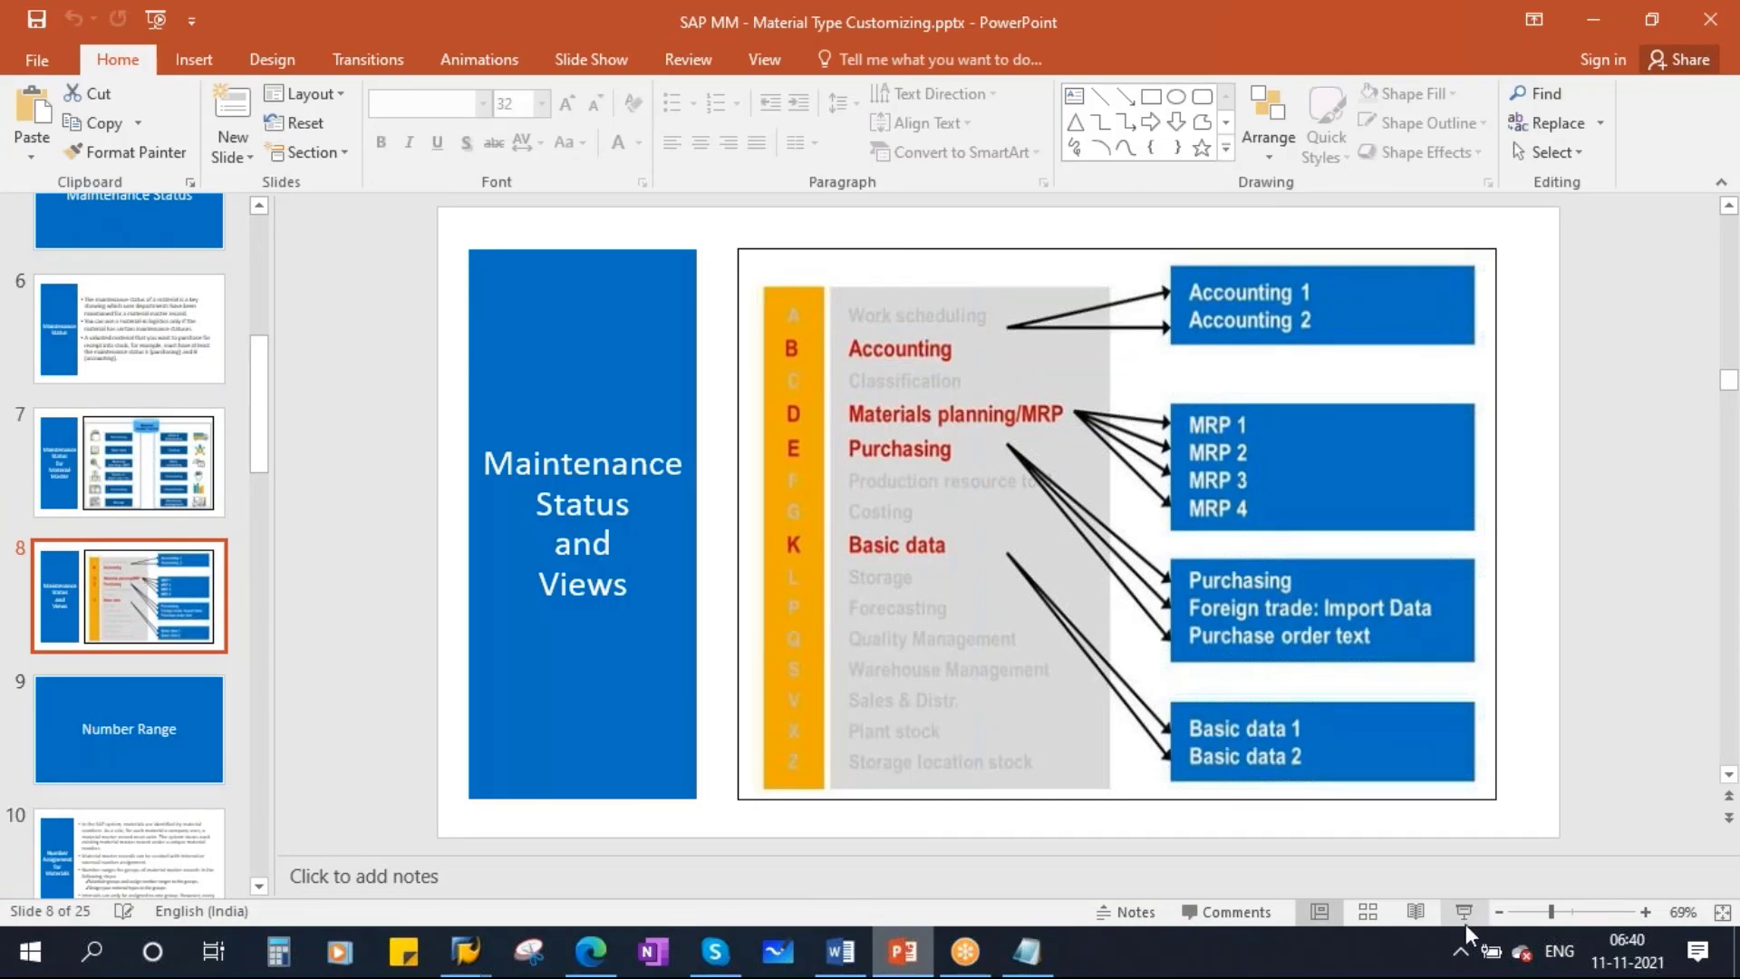
click(1465, 911)
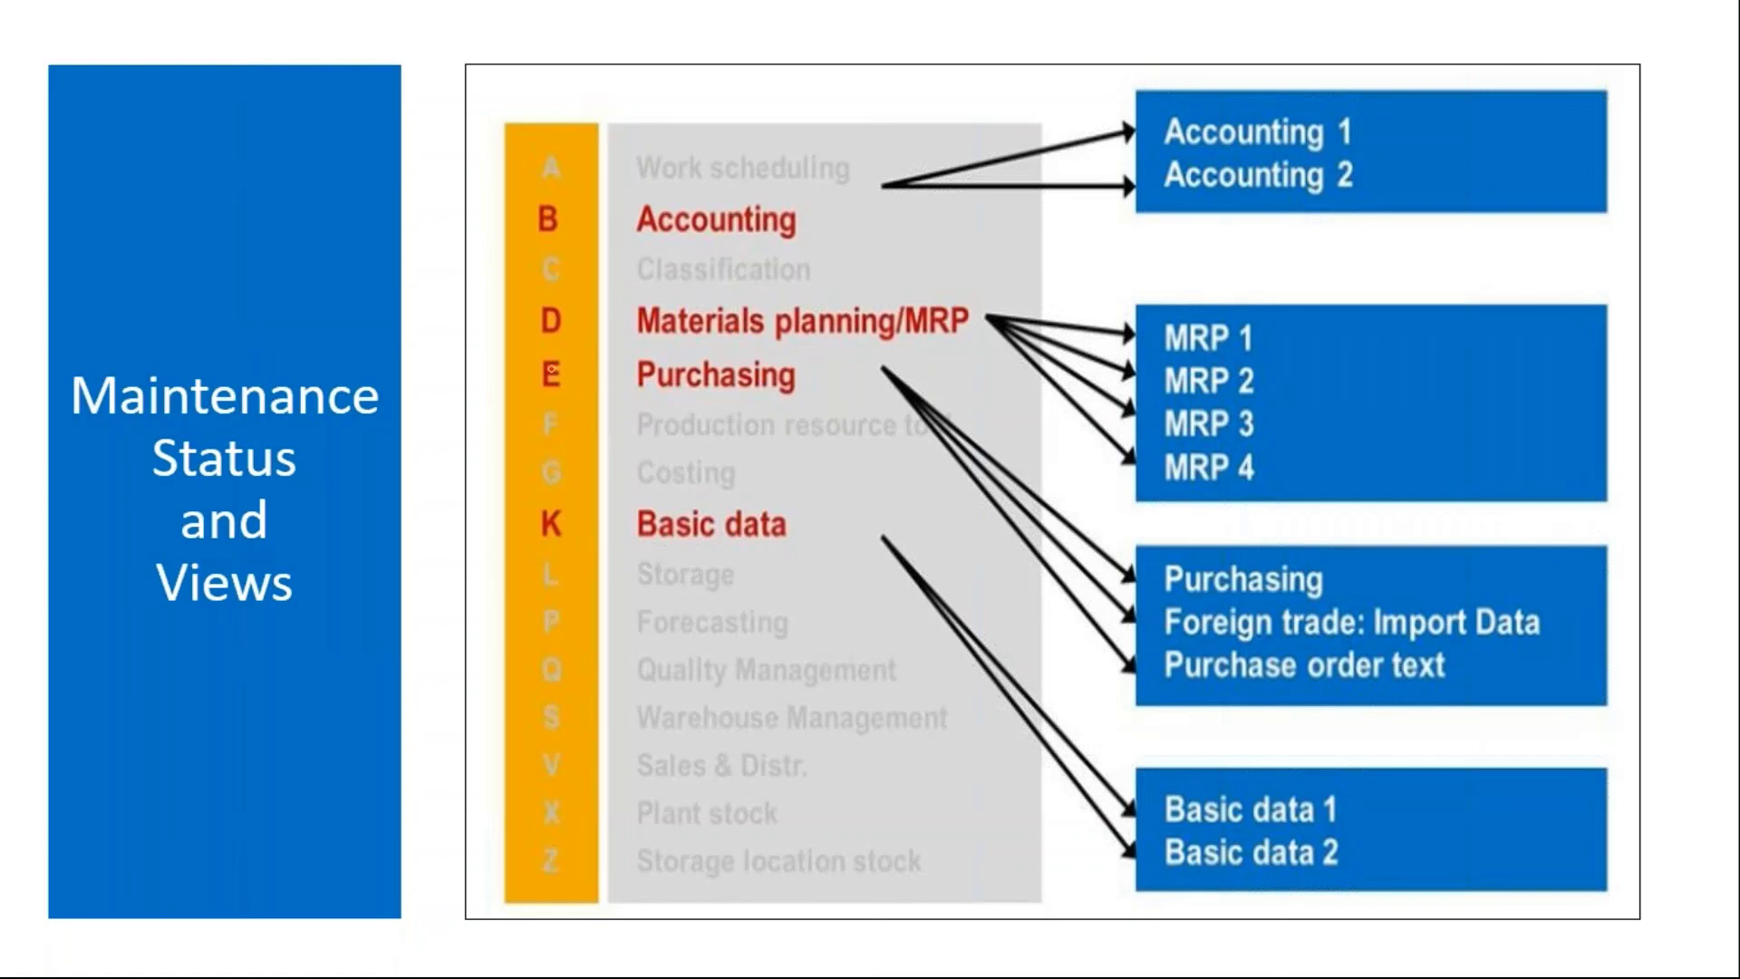
mouse_move(537, 353)
mouse_down()
mouse_move(508, 377)
mouse_move(566, 399)
mouse_up()
mouse_move(792, 376)
mouse_down()
mouse_move(974, 437)
mouse_move(1175, 589)
mouse_up()
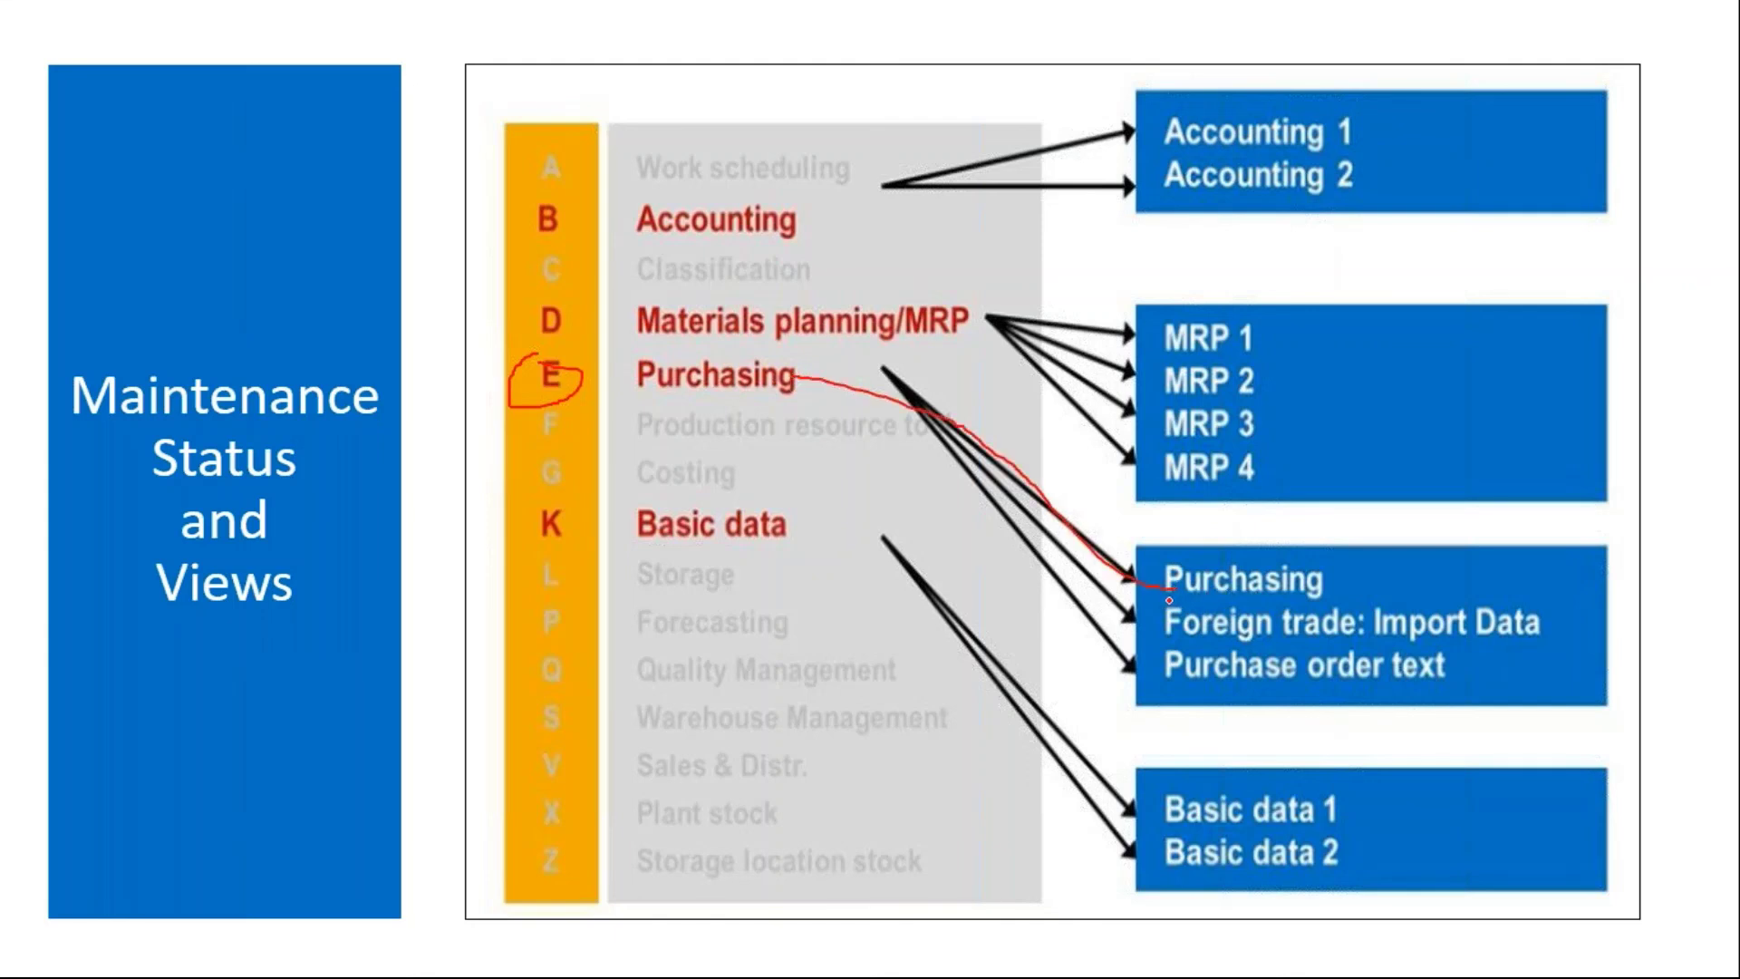